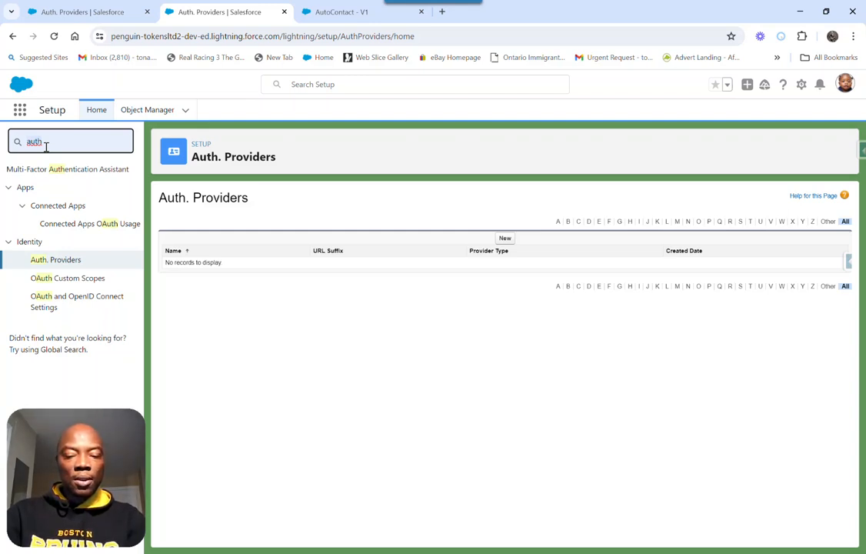
Find App Manager in Setup by searching for "app manage" and look through its list of apps for the connected apps
text(con)
key(BackSpace)
key(BackSpace)
key(BackSpace)
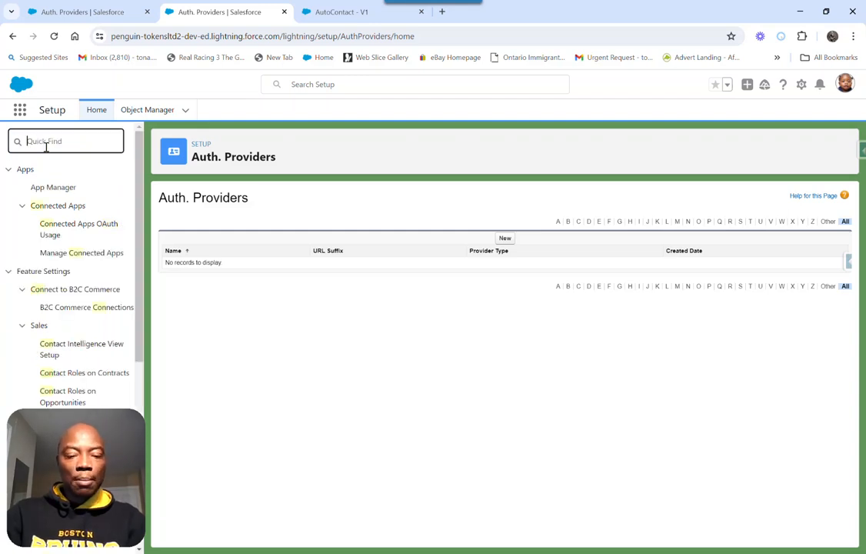
text(app manage)
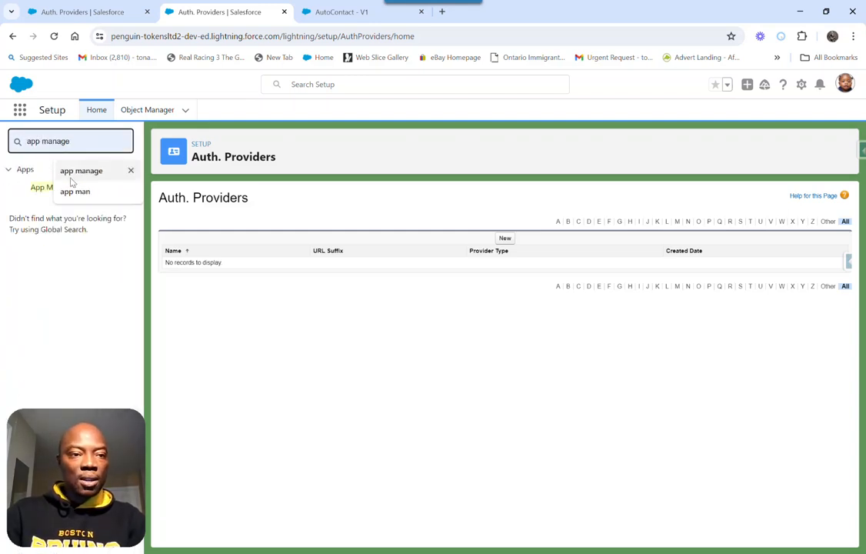
click(90, 170)
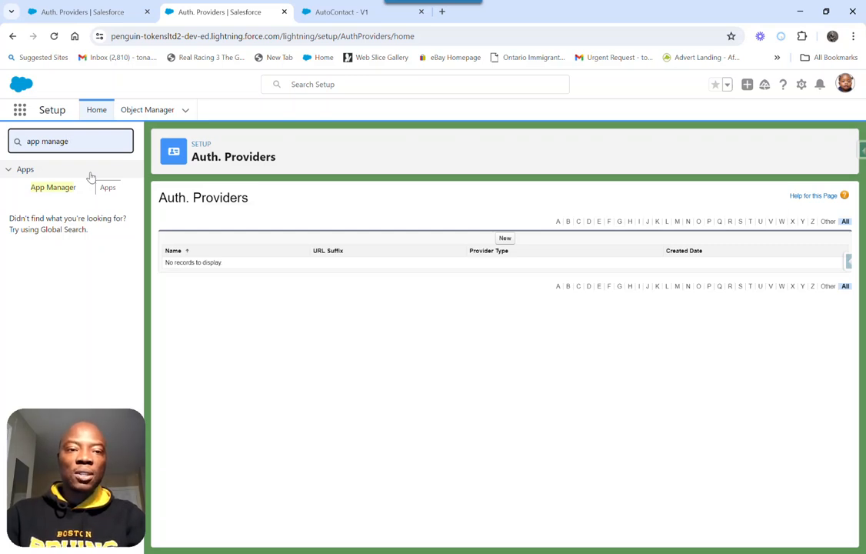
click(57, 188)
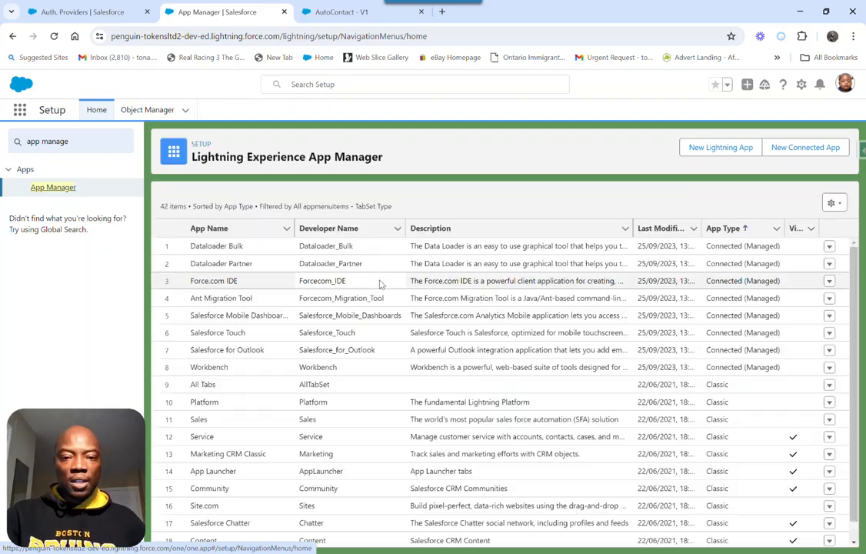
scroll(517, 416, down, 5)
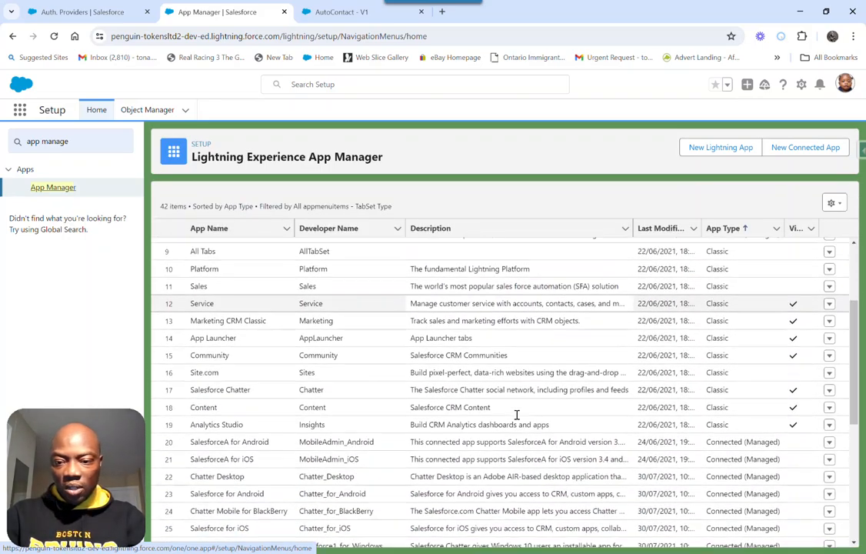
scroll(517, 415, down, 6)
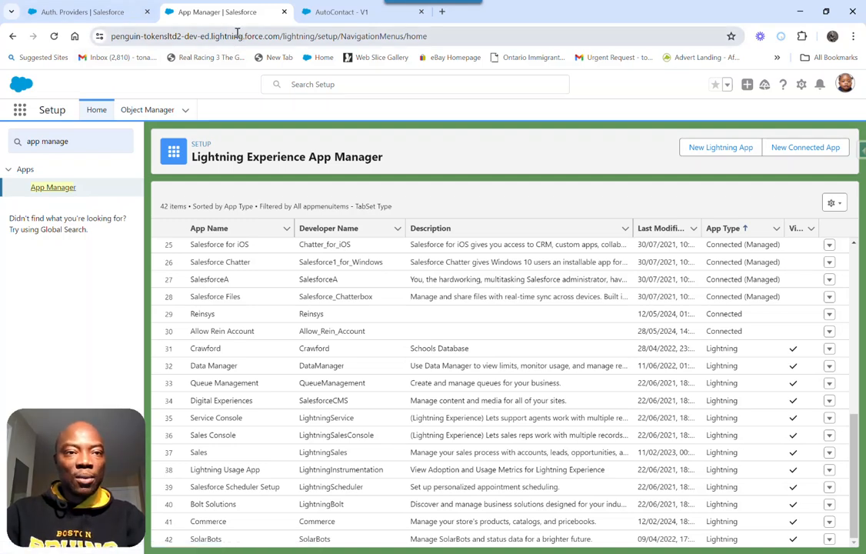
Switch to the reinsys org and review the details and callback URL of the Auth Penguin authentication provider
click(89, 20)
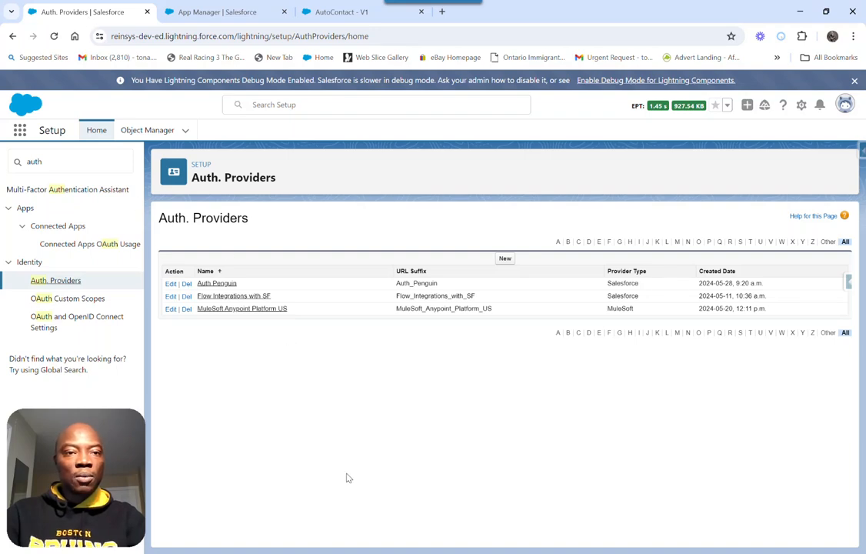
click(226, 286)
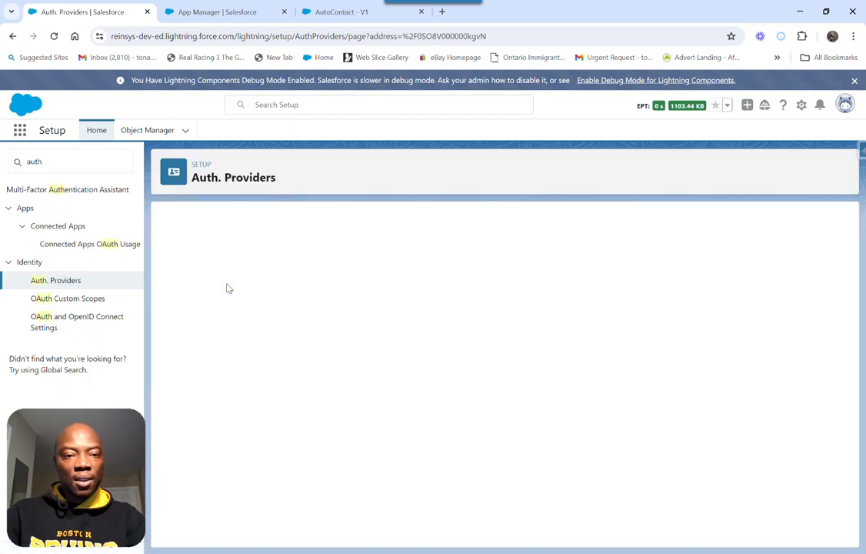
scroll(352, 348, down, 2)
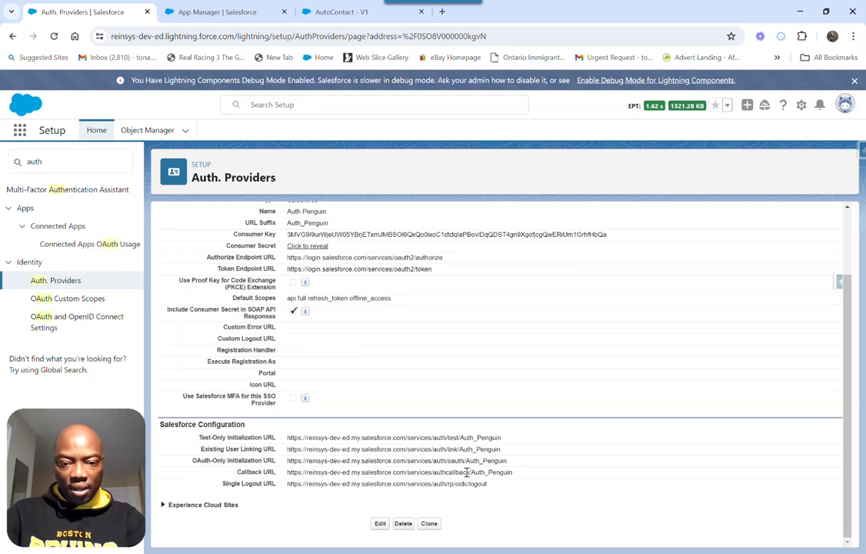
scroll(342, 349, up, 2)
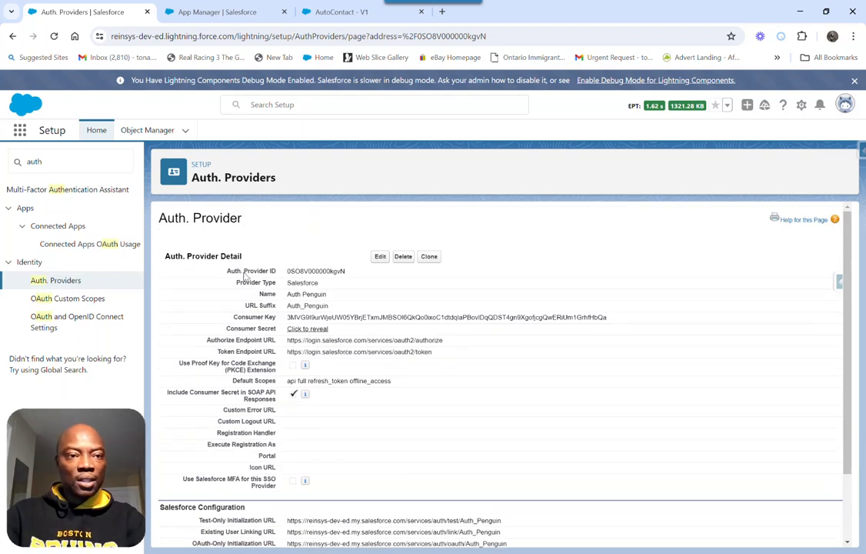
Search Setup for "name", open Named Credentials and review the Penguin Named Credential's URL, authentication and callout options
double_click(76, 156)
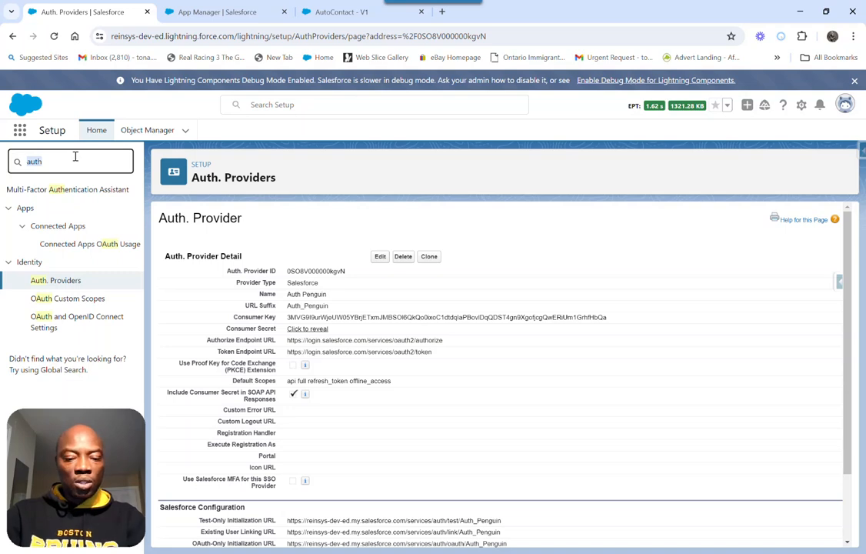
text(name)
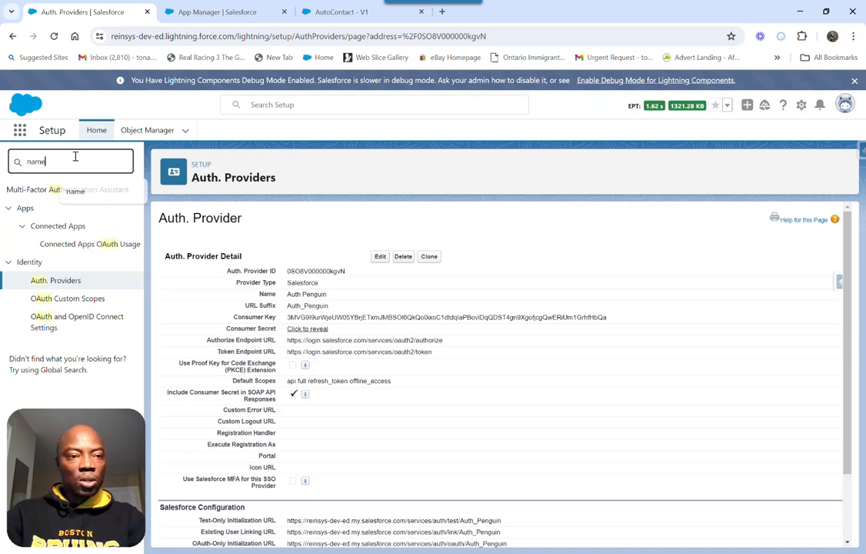
click(71, 245)
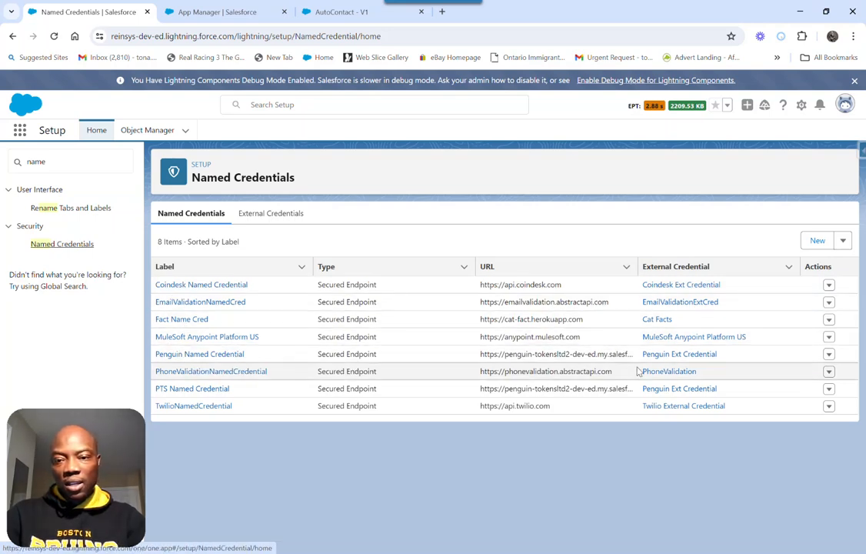
click(168, 355)
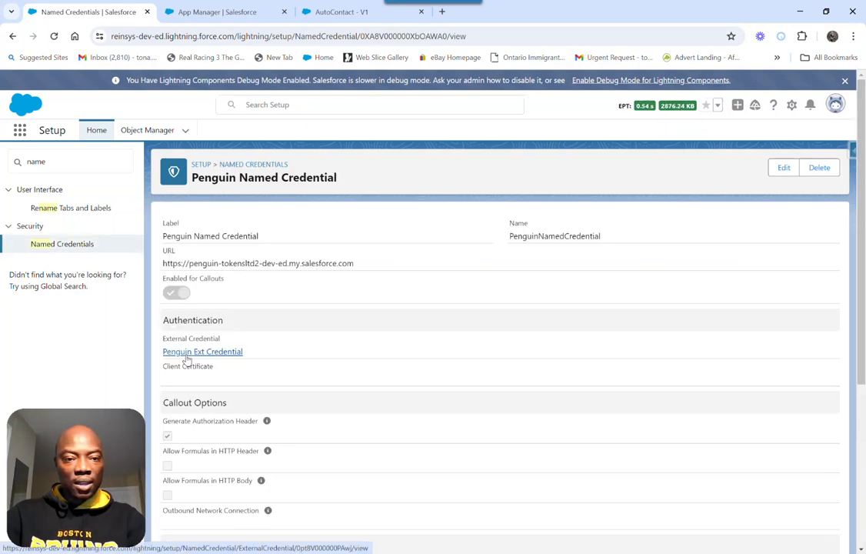
scroll(361, 396, down, 3)
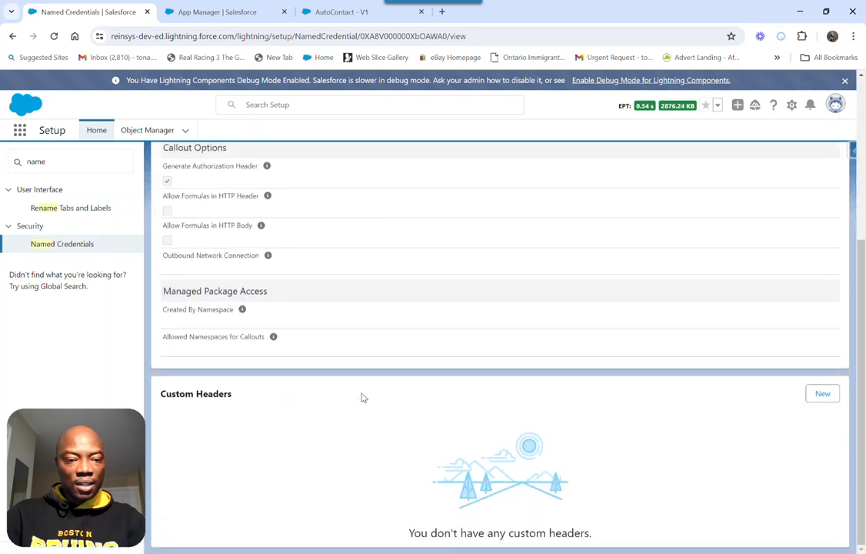
scroll(361, 397, up, 3)
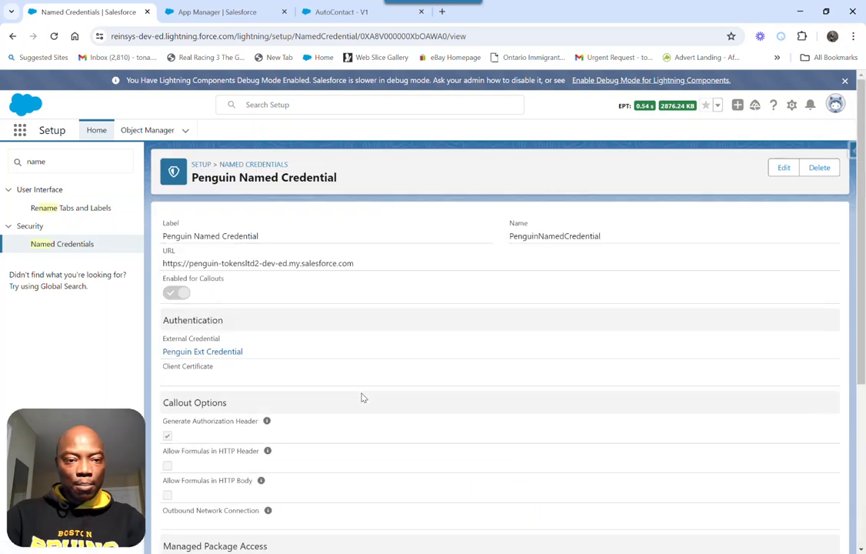
Open the linked Penguin Ext Credential and review its authentication settings, related named credentials and principals
click(210, 352)
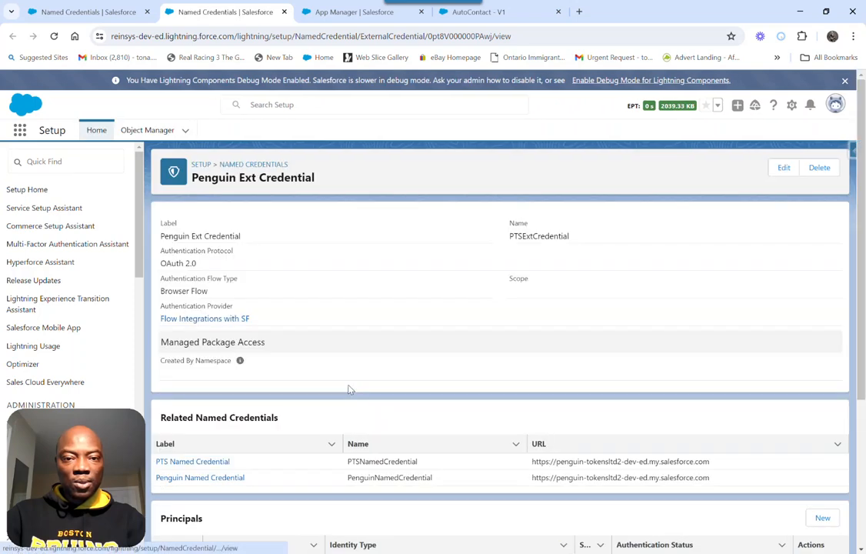
scroll(349, 390, down, 3)
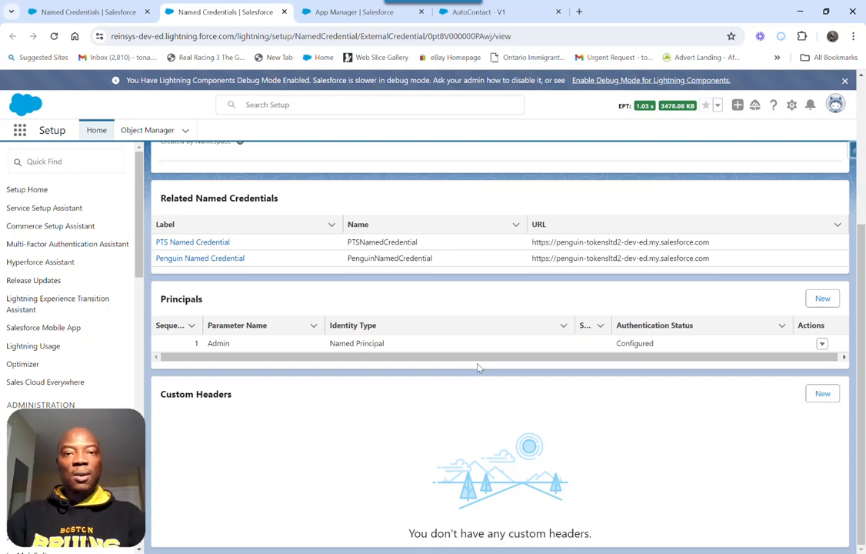
scroll(477, 367, up, 3)
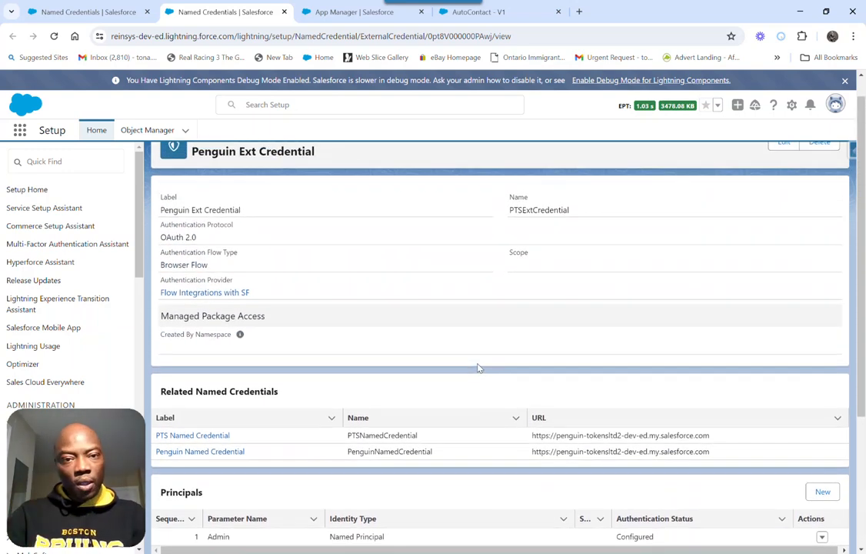
scroll(477, 367, up, 1)
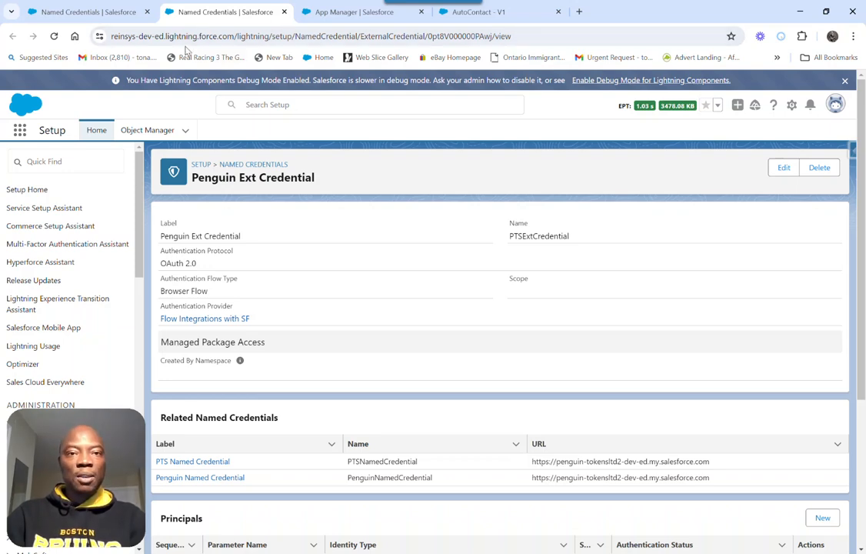
View the AutoContact flow in Flow Builder and open the Workbench login page for the REST Explorer in a new browser tab
click(487, 12)
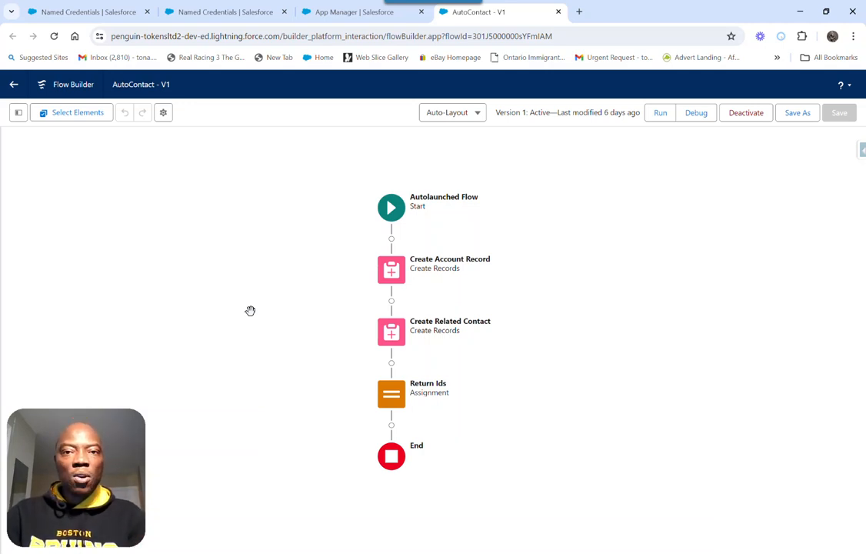
click(579, 11)
click(500, 37)
text(wor)
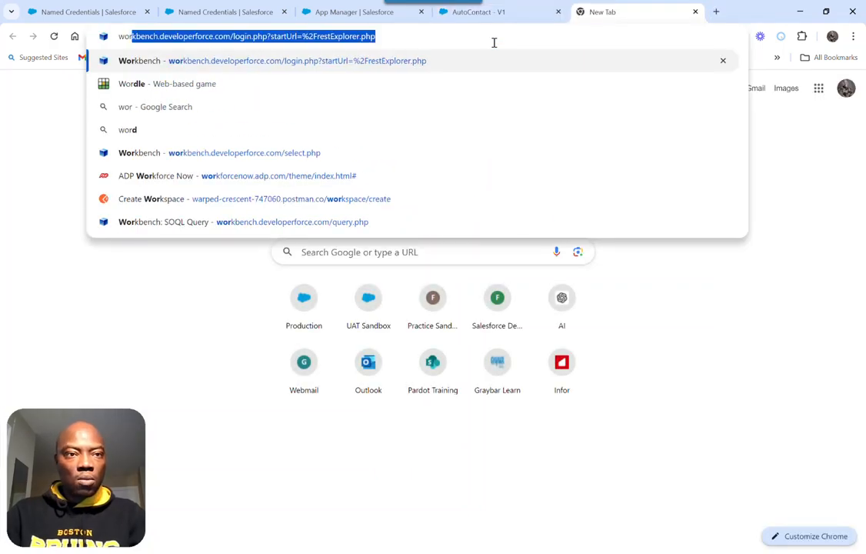
key(Return)
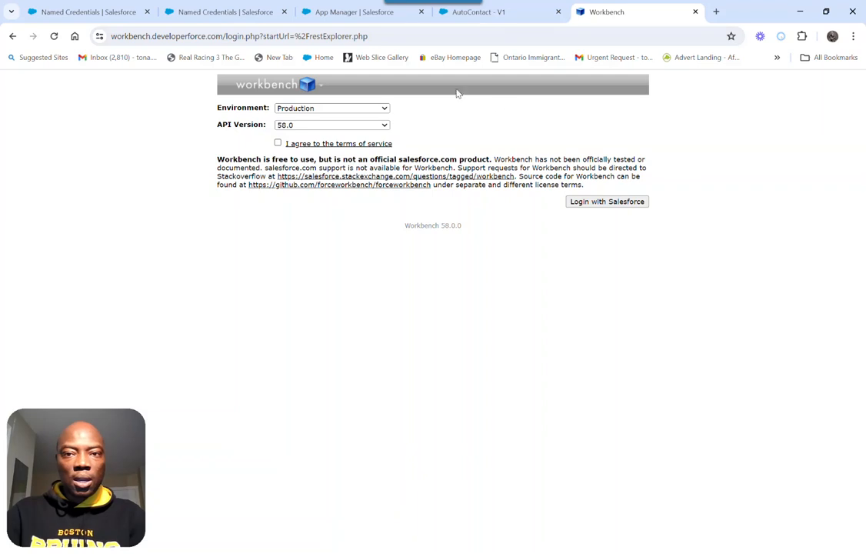
Agree to the Workbench terms of service and log in through Salesforce with the saved account credentials
click(279, 143)
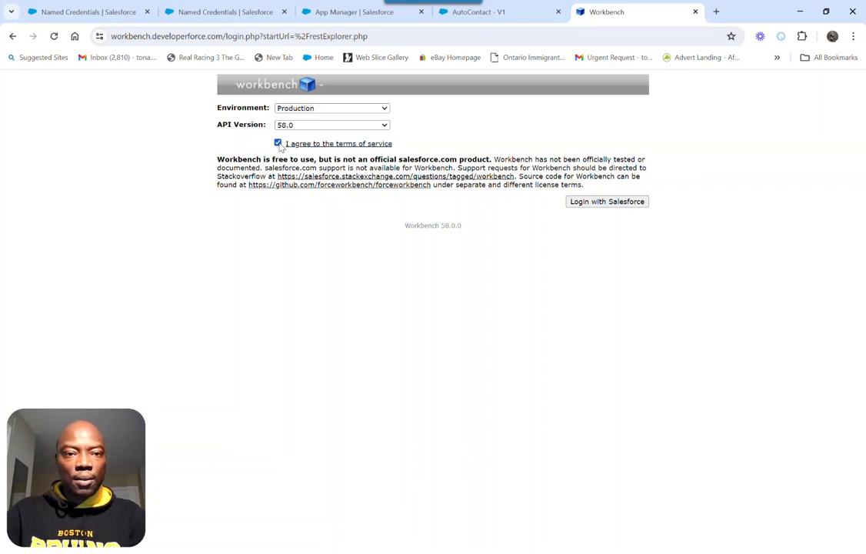
click(604, 204)
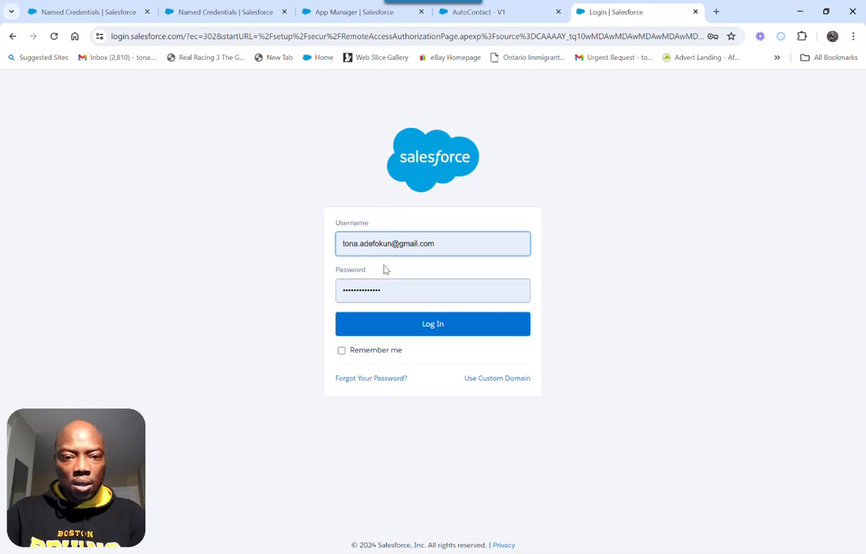
click(427, 328)
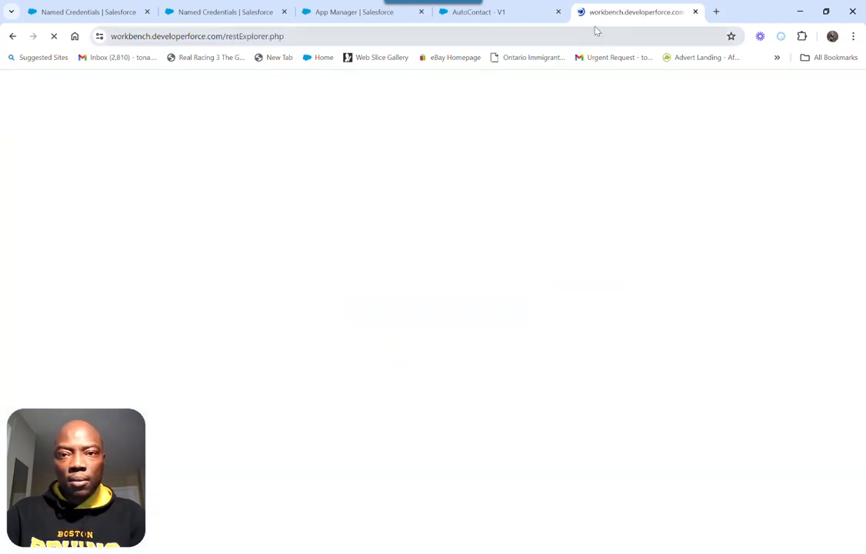
Execute a GET request on /services/data/v58.0/actions in the REST Explorer
mouse_move(575, 84)
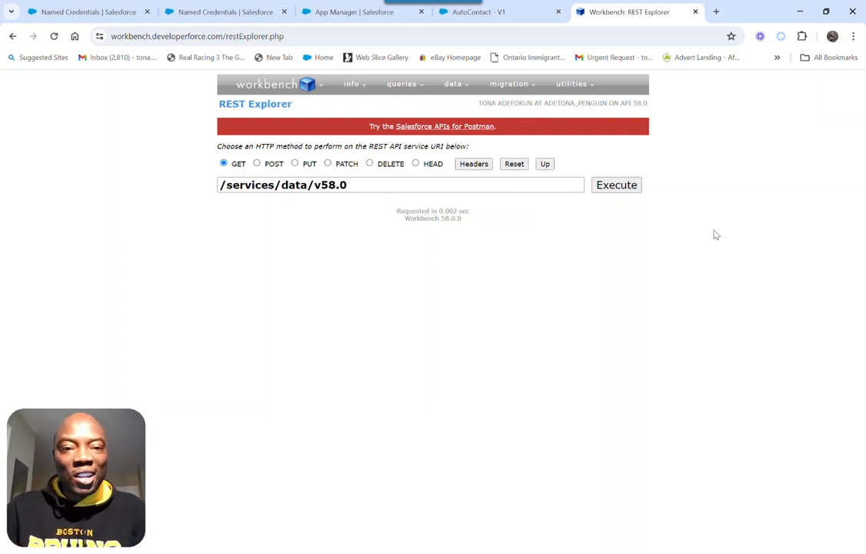
click(372, 187)
click(355, 216)
click(617, 192)
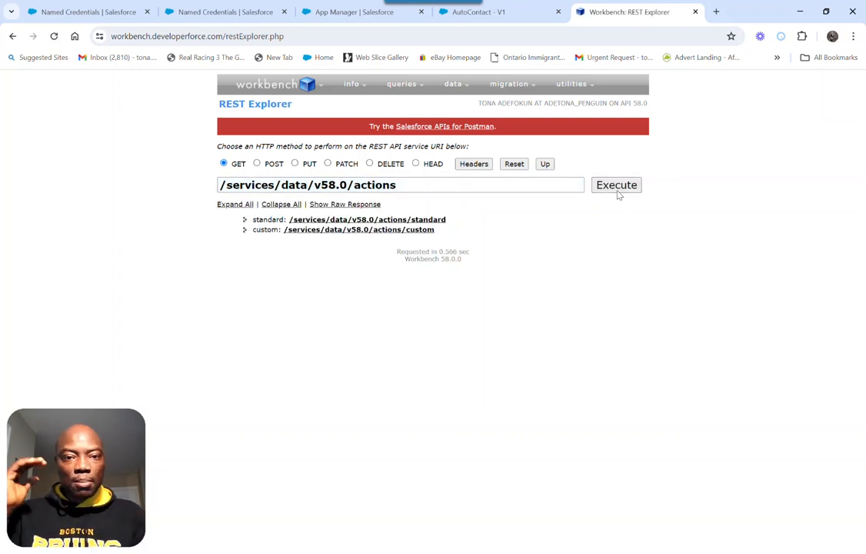
Drill down through the custom flow actions and open the AutoContact action's endpoint, /services/data/v58.0/actions/custom/flow/AutoContact
click(361, 231)
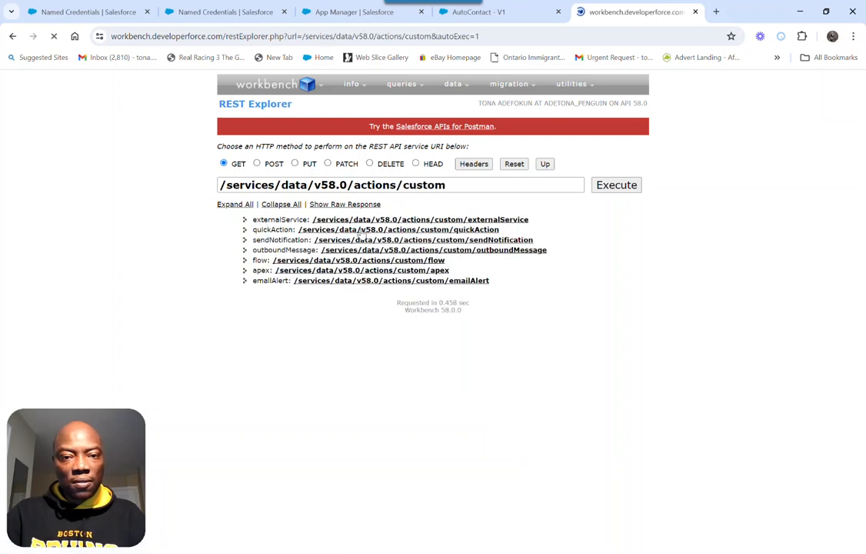
click(318, 262)
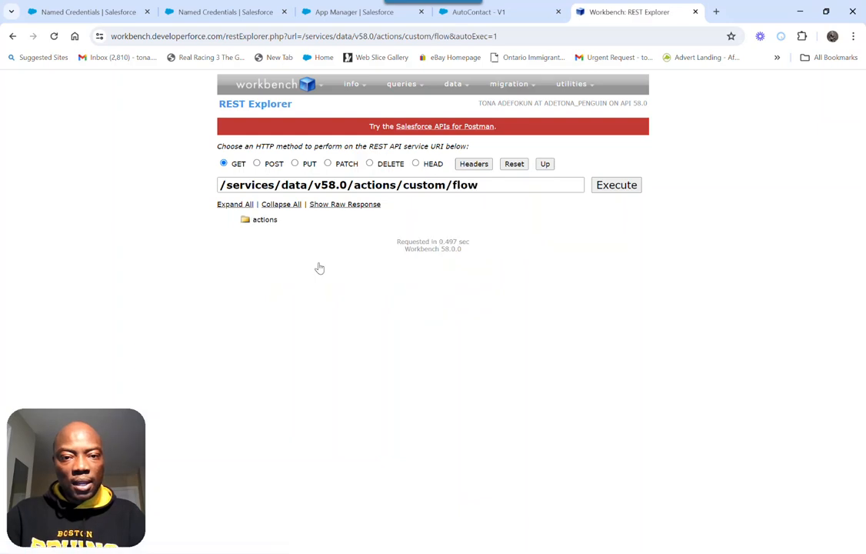
click(257, 222)
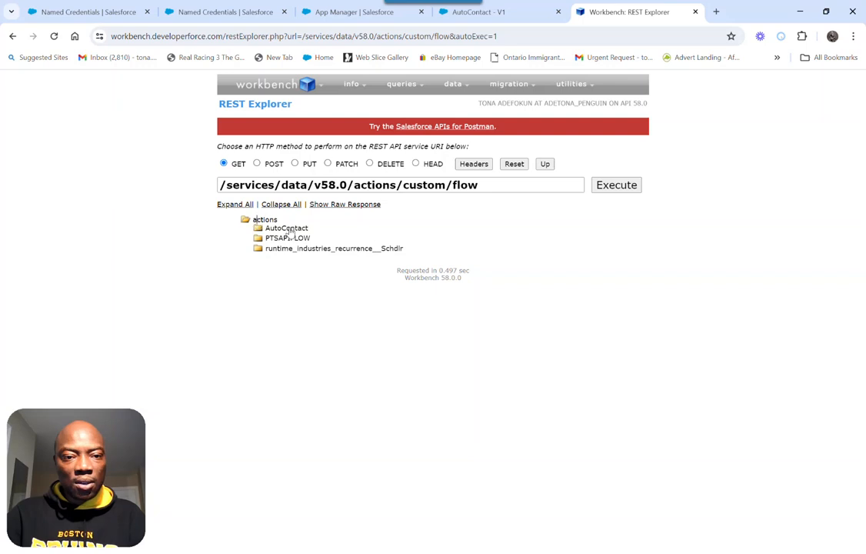
click(287, 229)
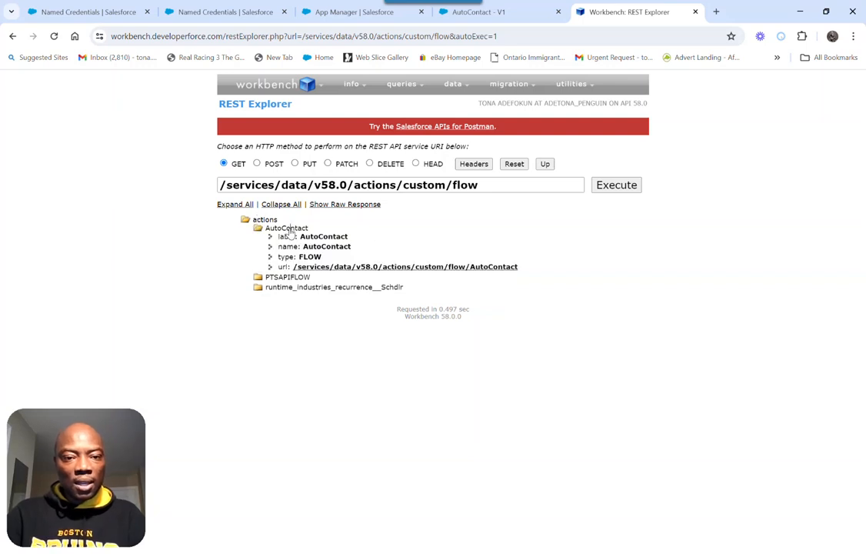
click(449, 267)
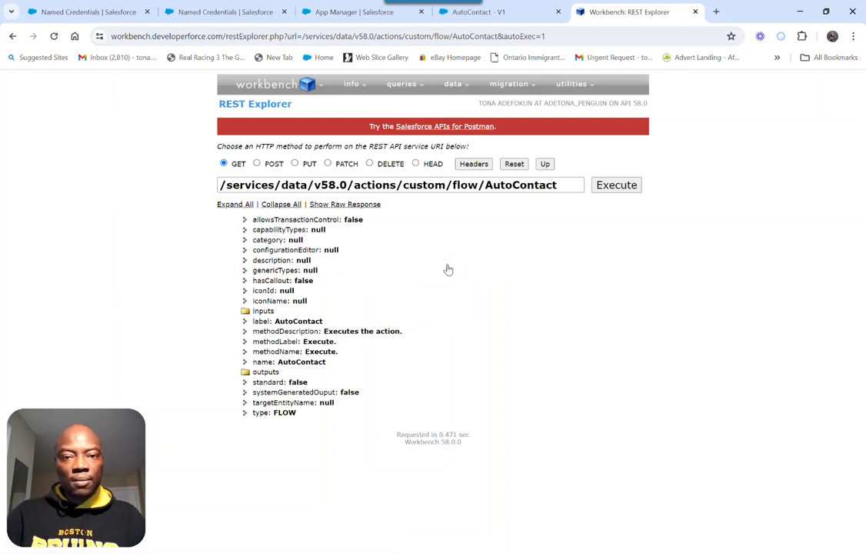
Switch the AutoContact request method to POST and expand the action's inputs to show the variable names
click(257, 163)
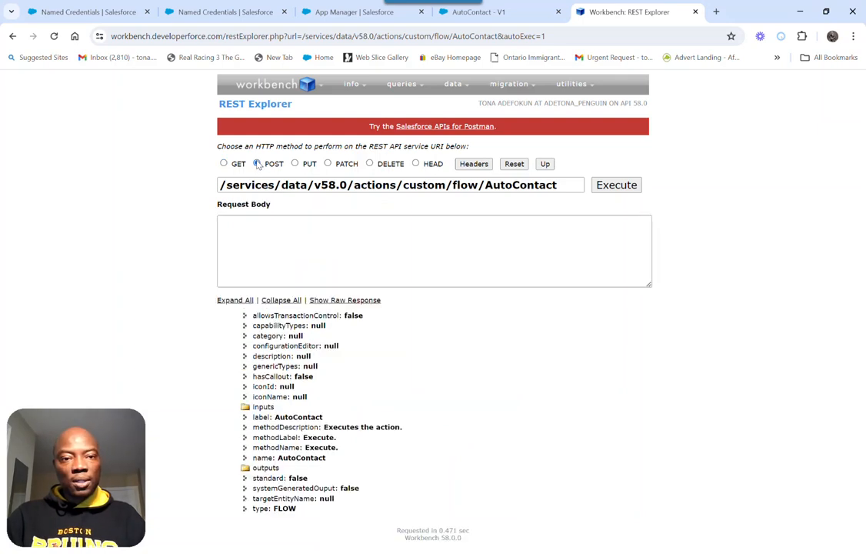
click(255, 237)
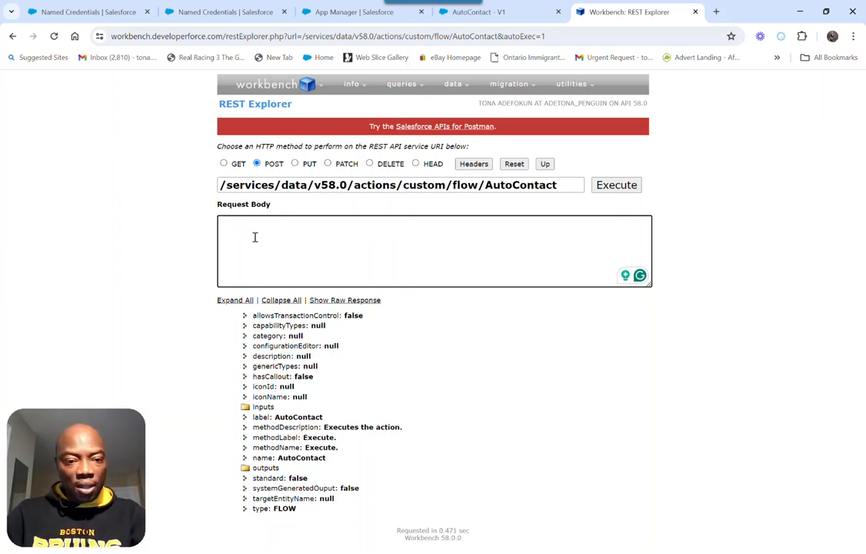
click(244, 407)
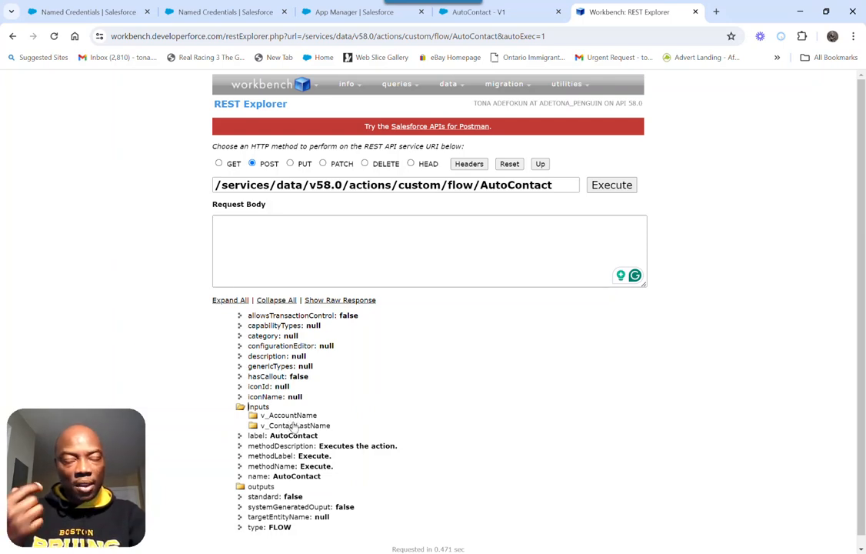
Start the JSON request body with an outer pair of curly braces containing the key "inputs": on its own line
click(285, 234)
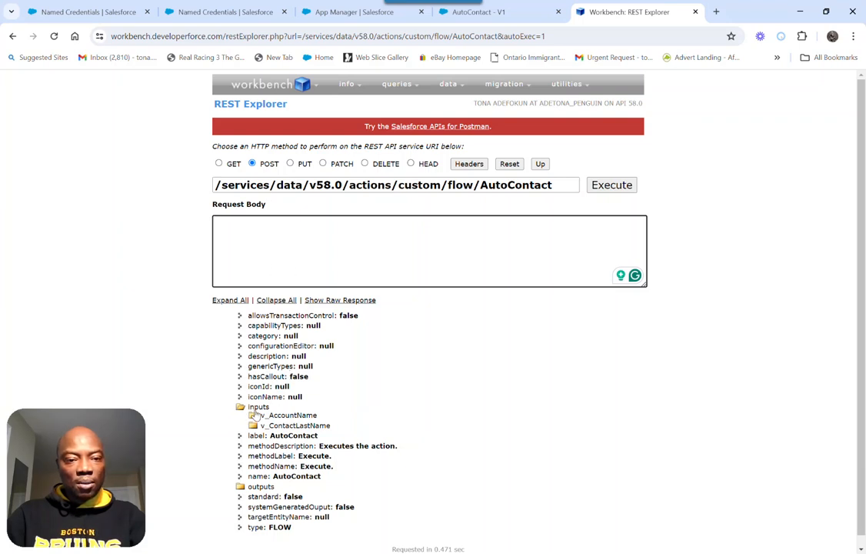
text({})
key(Return)
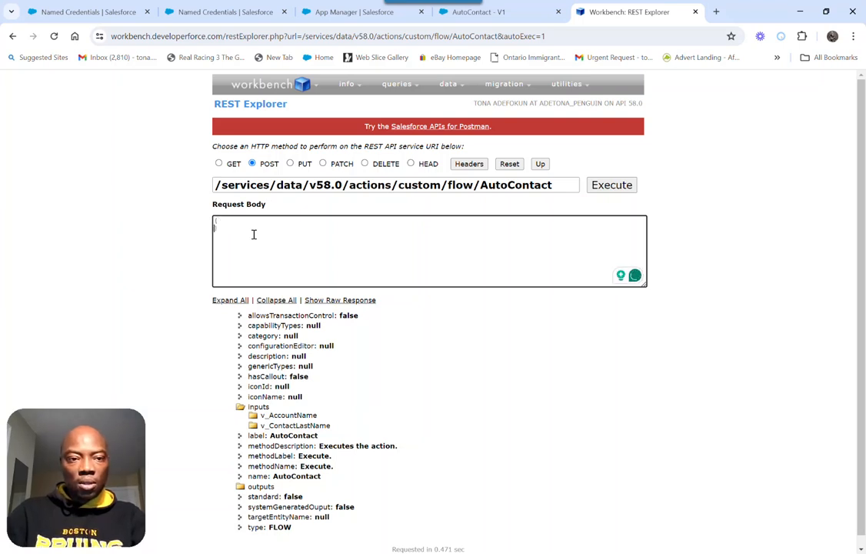
key(Return)
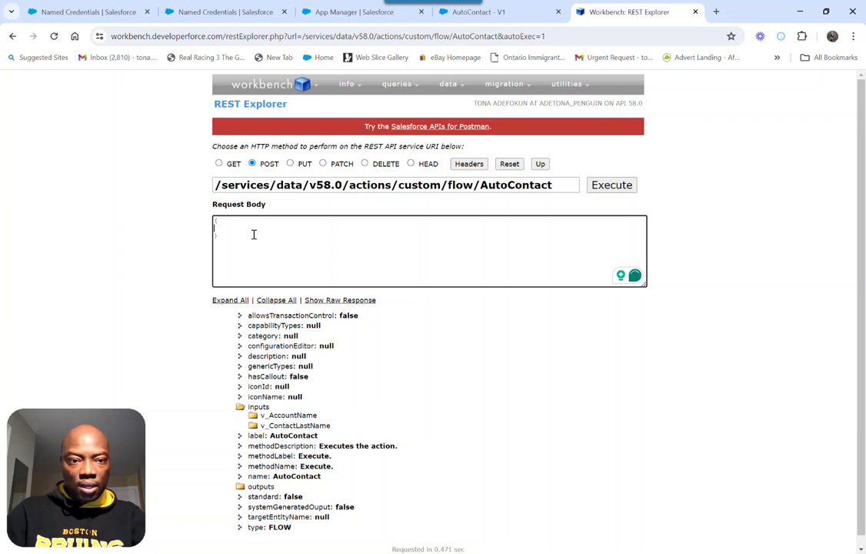
text("")
text(input)
text(s)
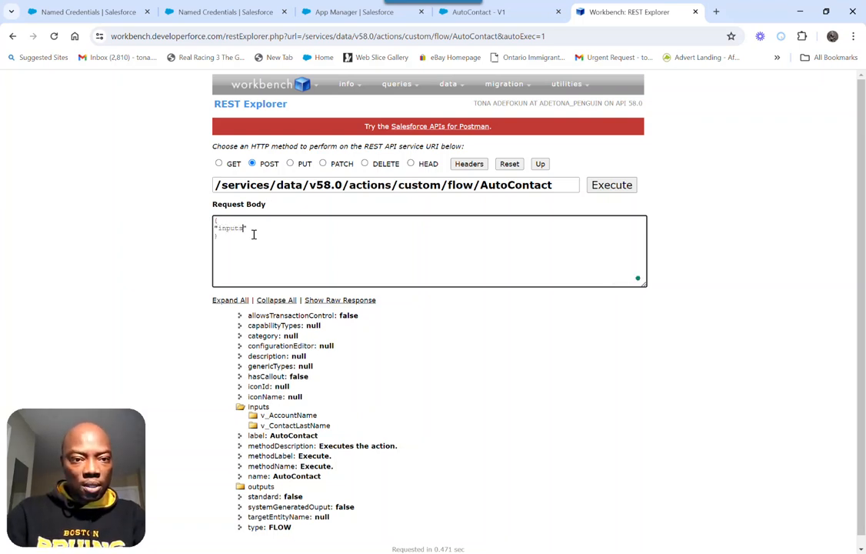
key(Right)
text(:)
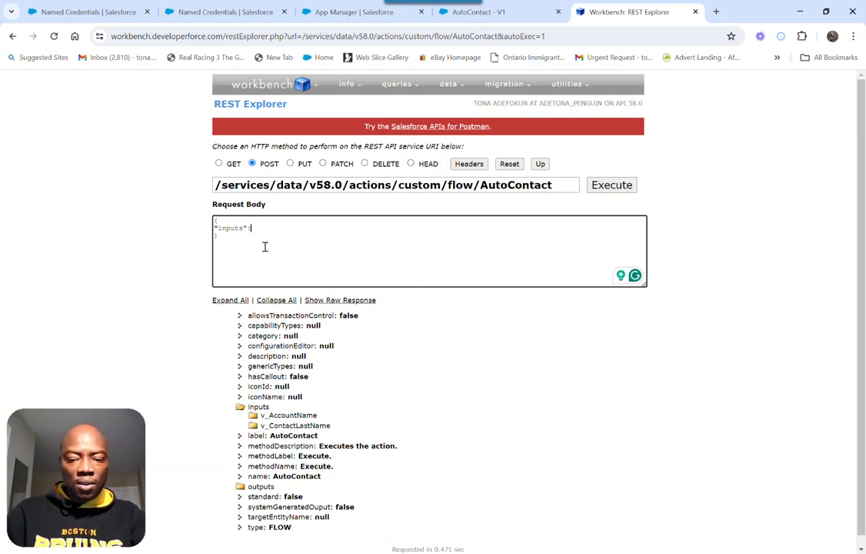
Below the "inputs" key, add a square-bracket array holding an empty curly-brace object, with brackets and braces on separate lines
text([{)
text(])
key(Left)
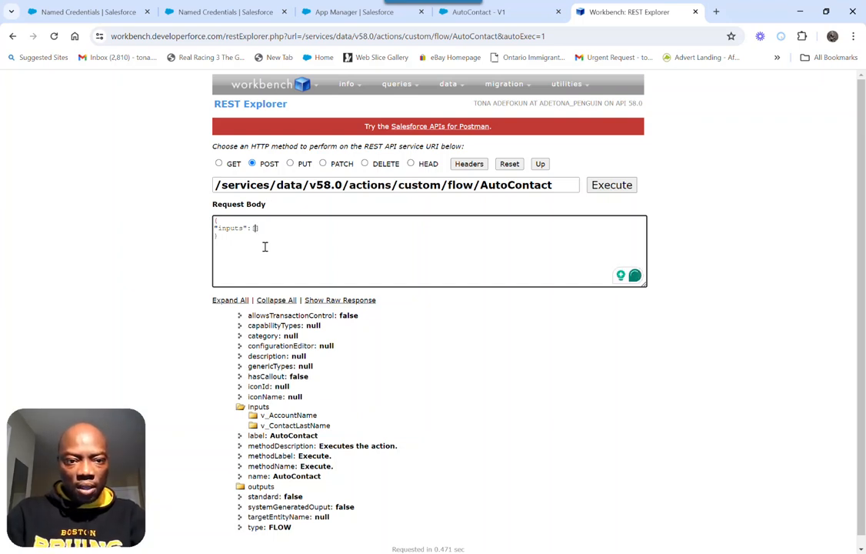
key(Return)
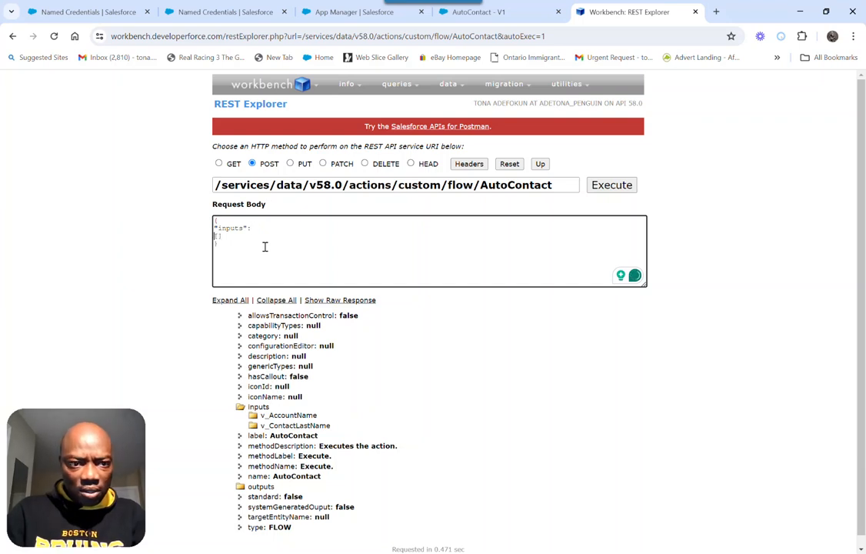
key(Return)
key(Return)
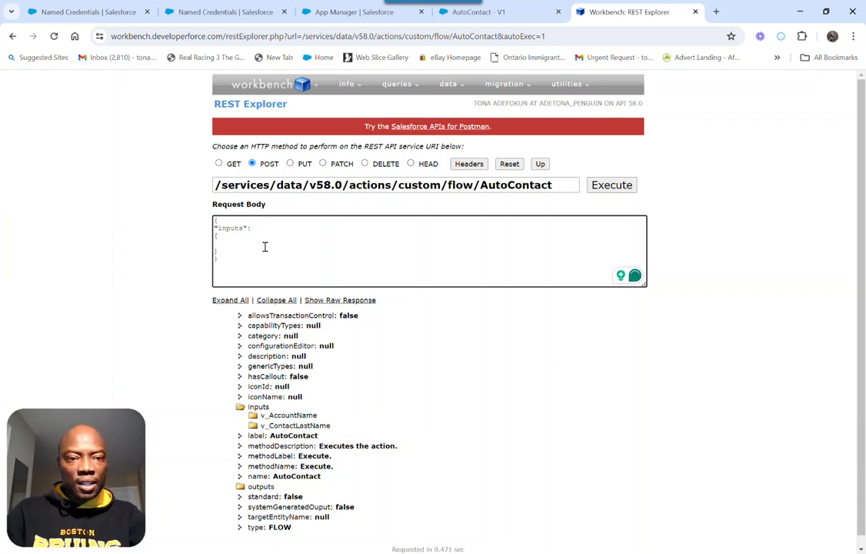
text({})
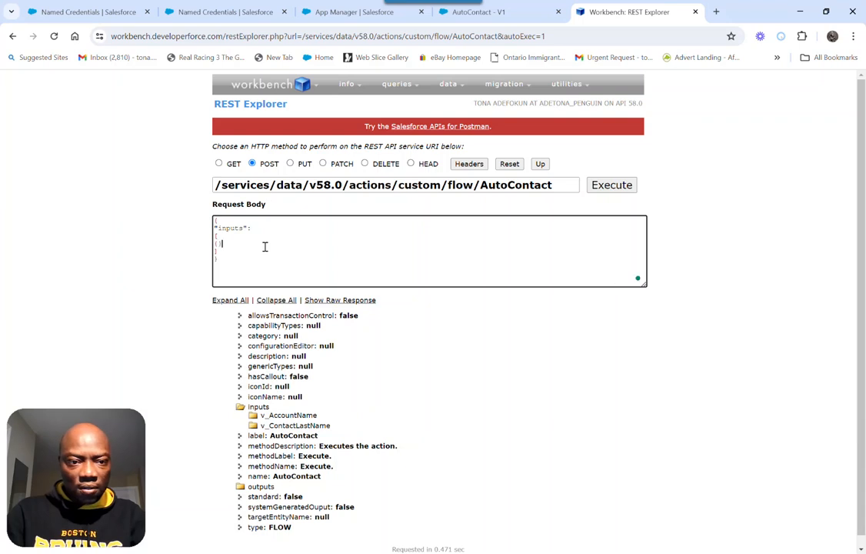
key(Left)
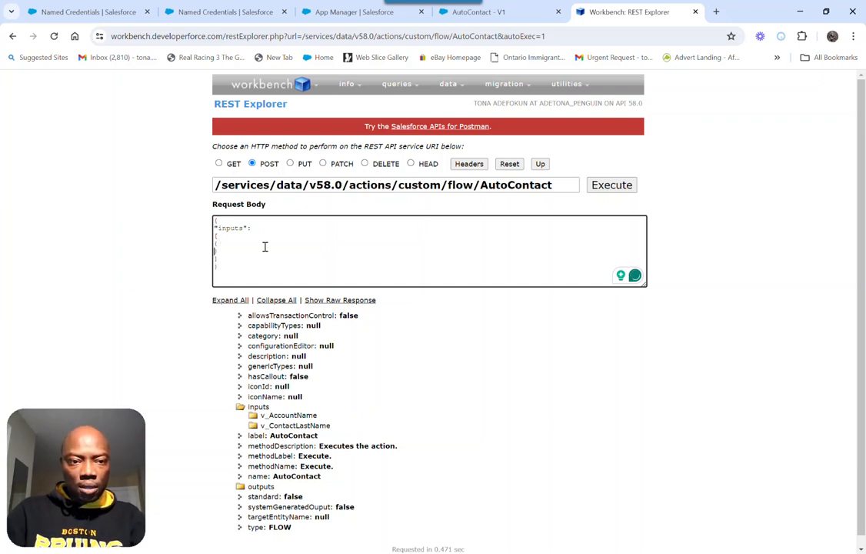
key(Return)
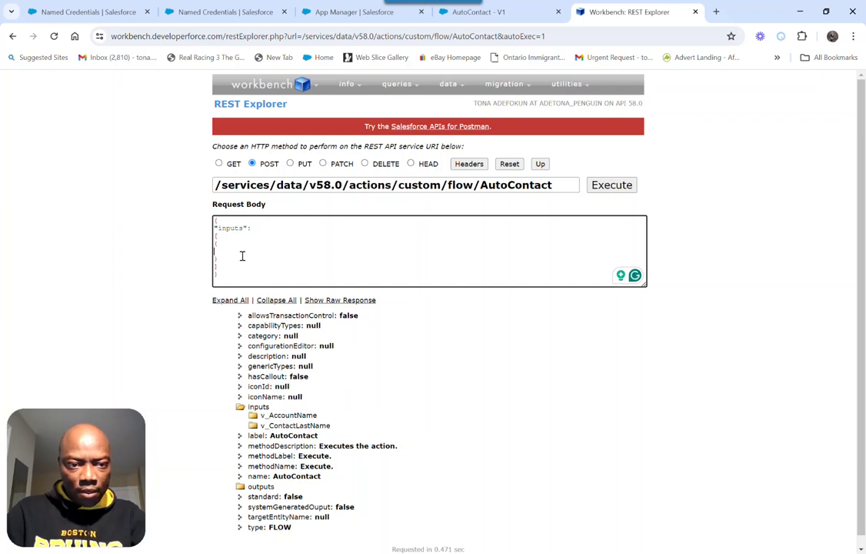
Inside the inner object, add the unquoted key v_AccountName with the value "Somthing"
text(v_)
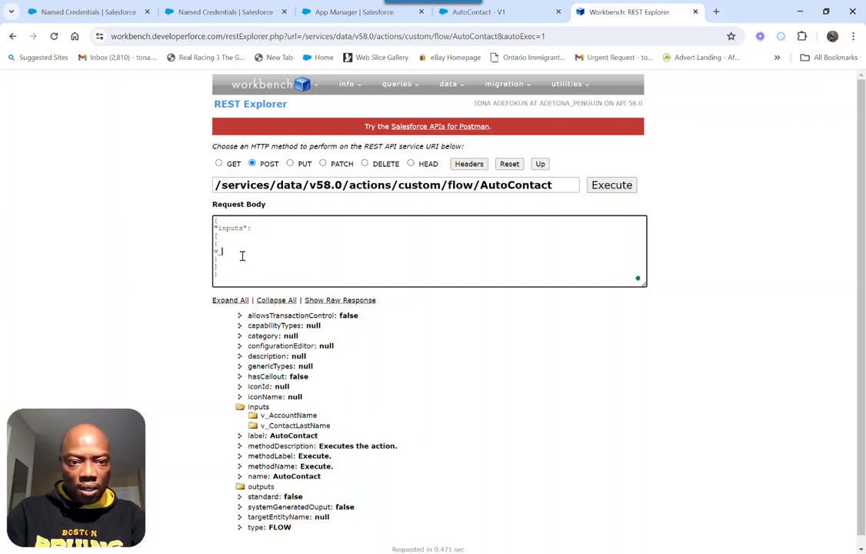
text(AccountName:)
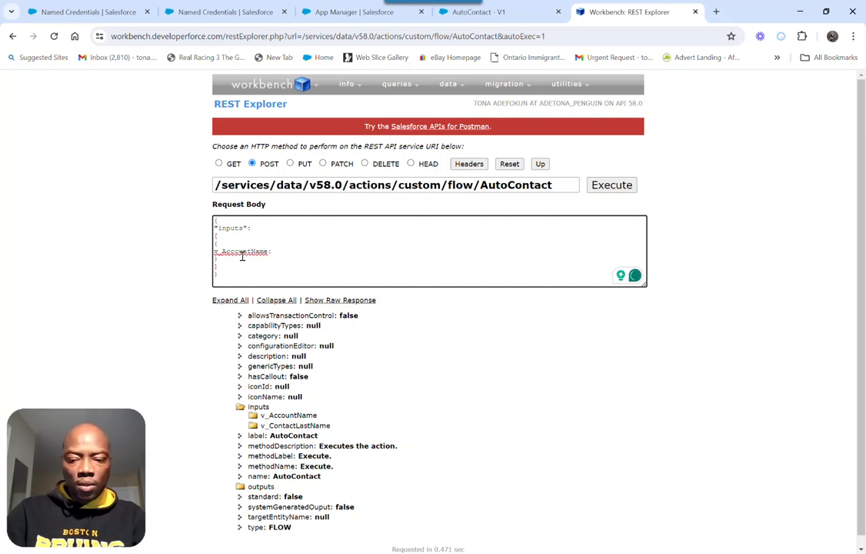
text("")
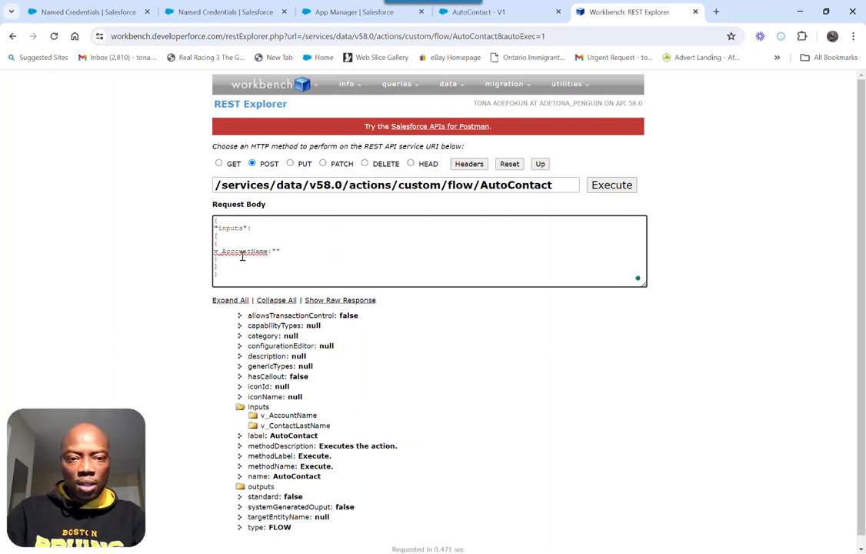
text(Somthi)
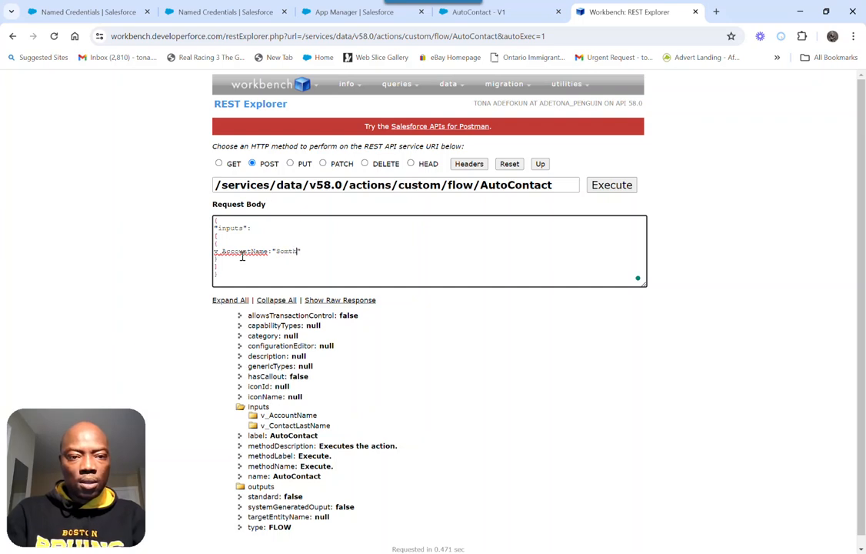
text(ng)
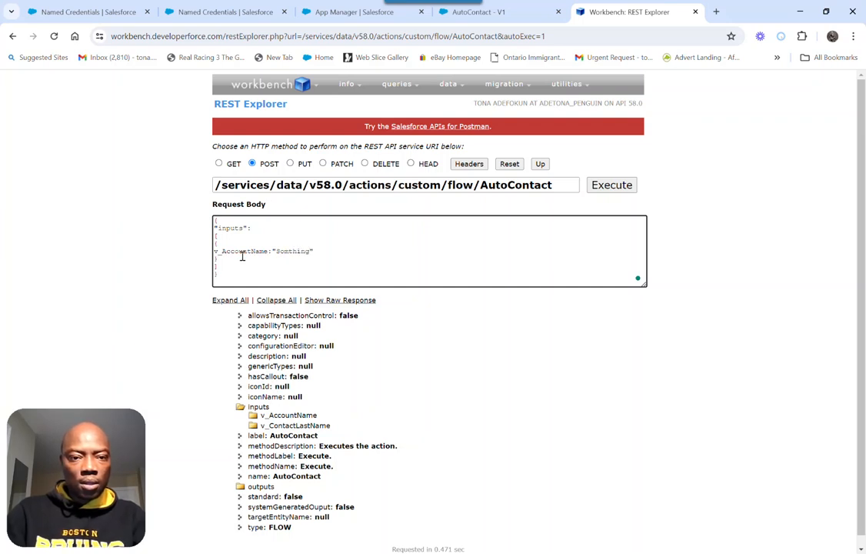
Change the v_AccountName value to "Some Account" and end the entry with a comma and a new line
key(Left)
key(Left)
key(Left)
key(Left)
key(Left)
text(e)
key(Delete)
key(Delete)
key(Delete)
key(Delete)
key(Delete)
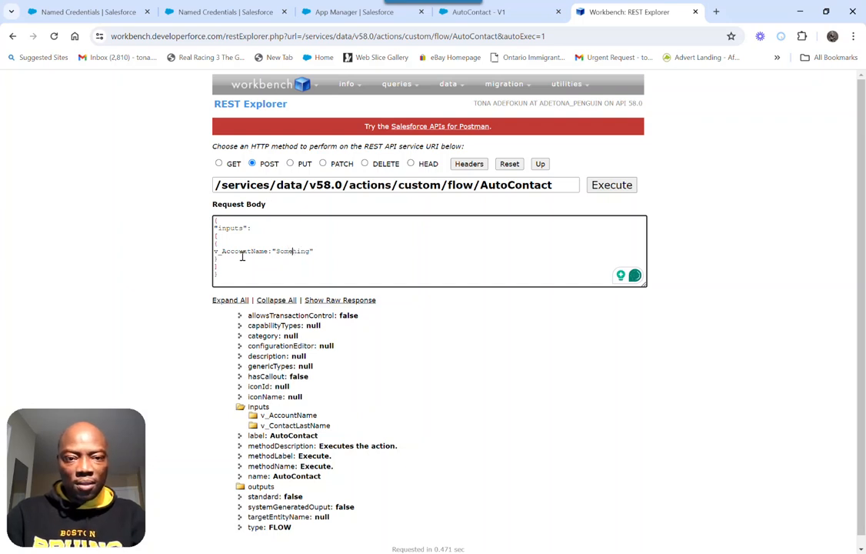
text(Acc)
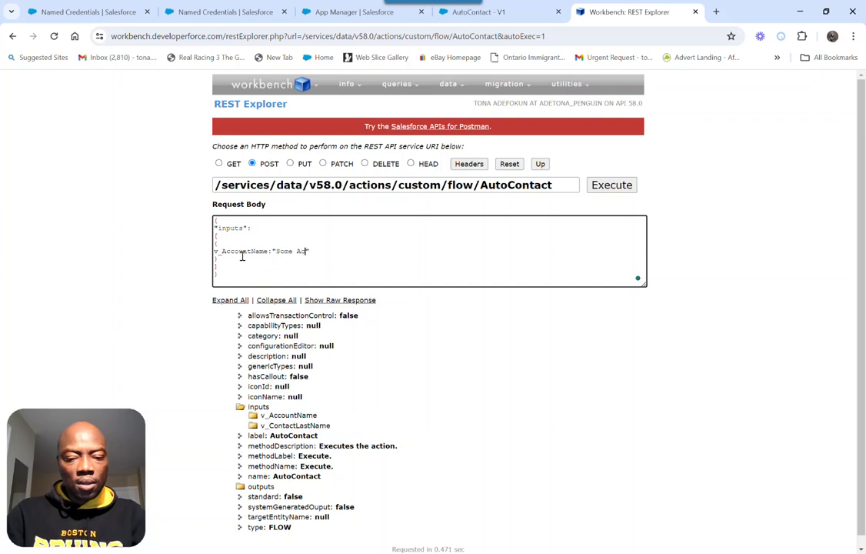
text(ount)
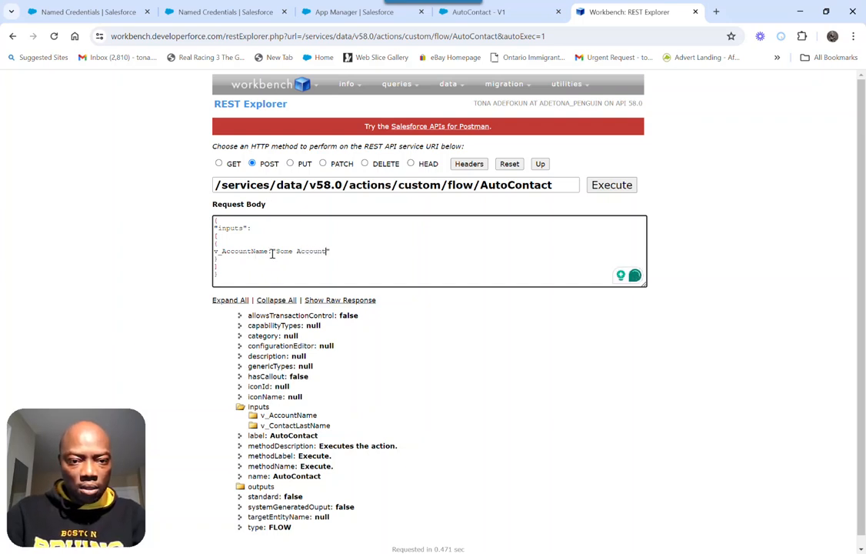
text(",)
key(Return)
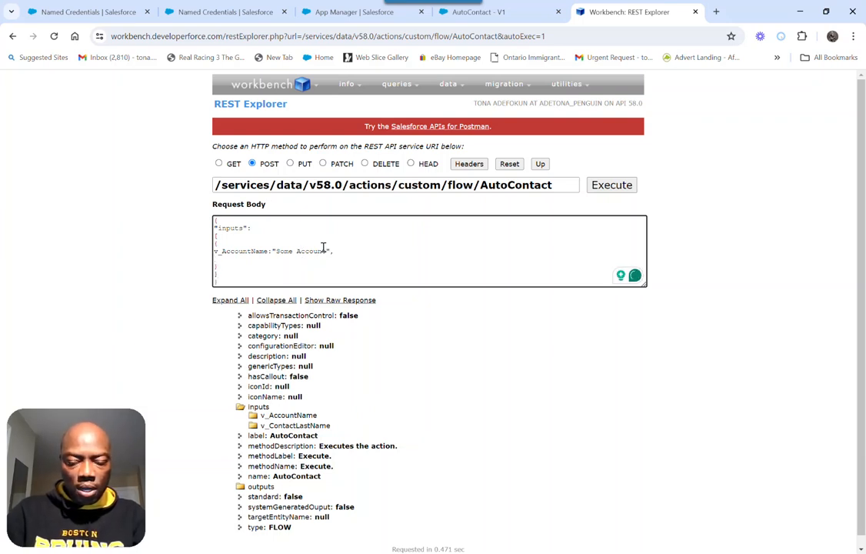
Begin the second entry with an opening quotation mark and enclose the v_AccountName key in double quotes
text(":)
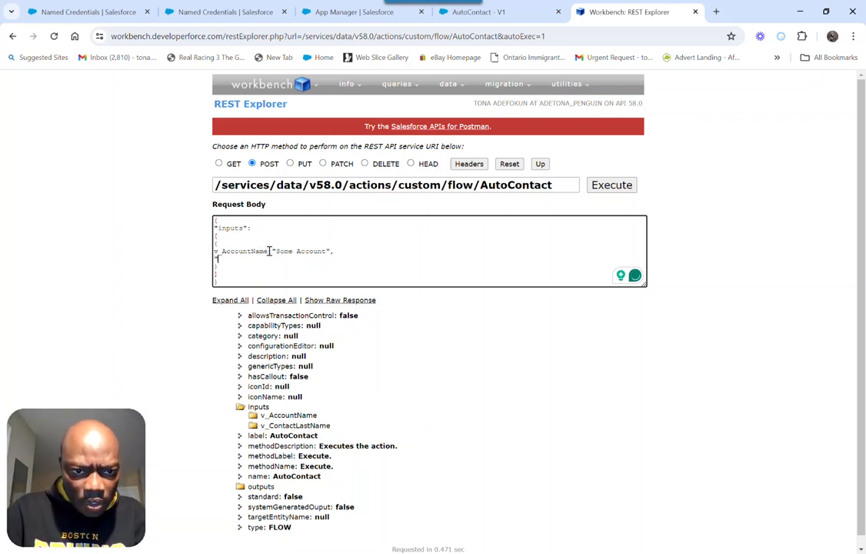
text(")
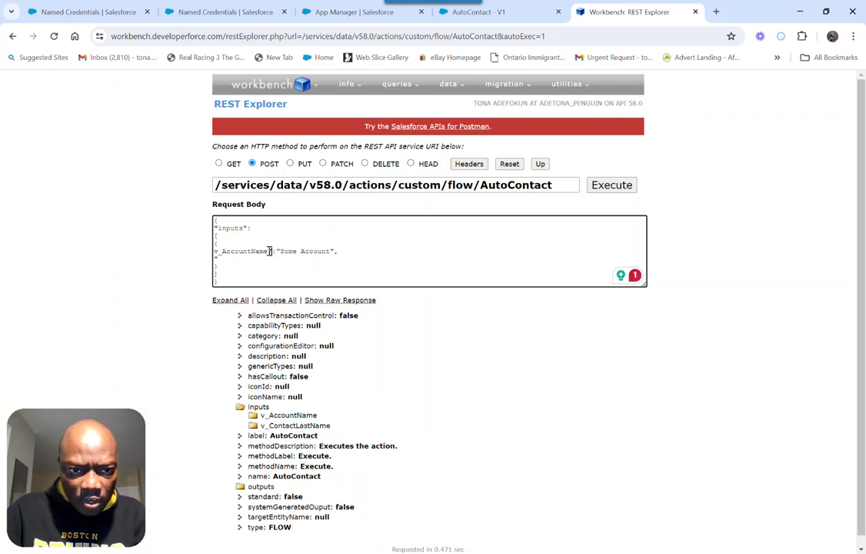
key(Left)
key(Left)
key(Left)
key(Left)
key(Left)
key(Left)
key(Left)
key(Left)
text(")
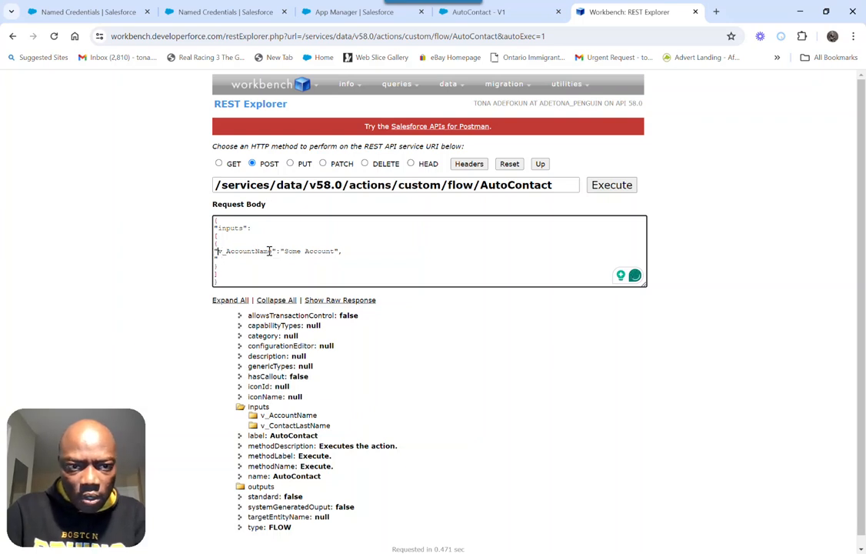
text(")
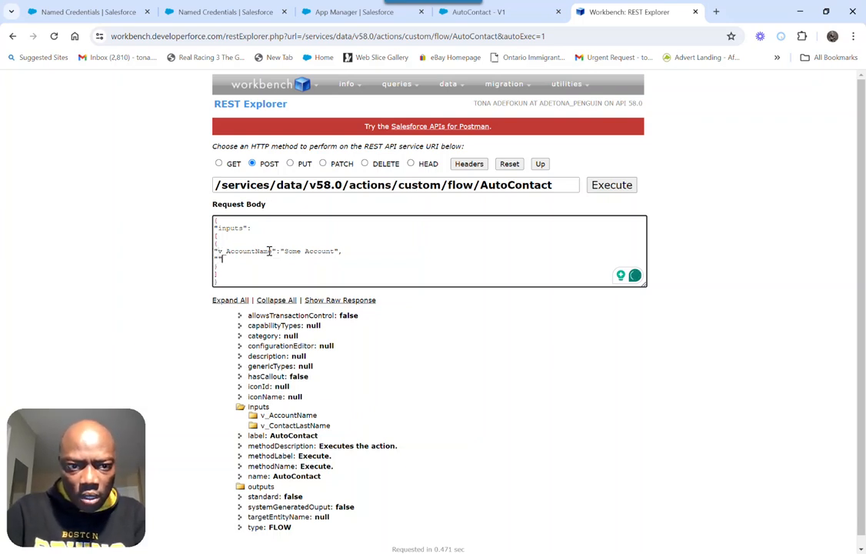
text(:)
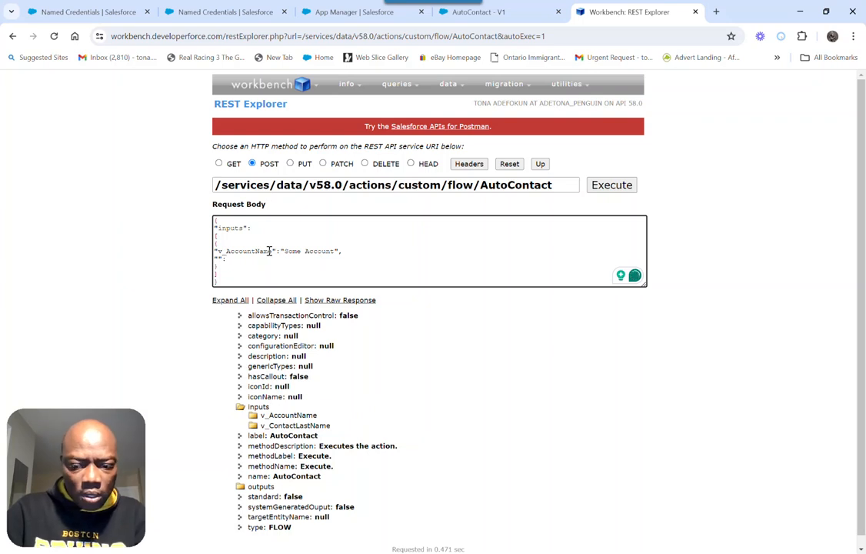
text(")
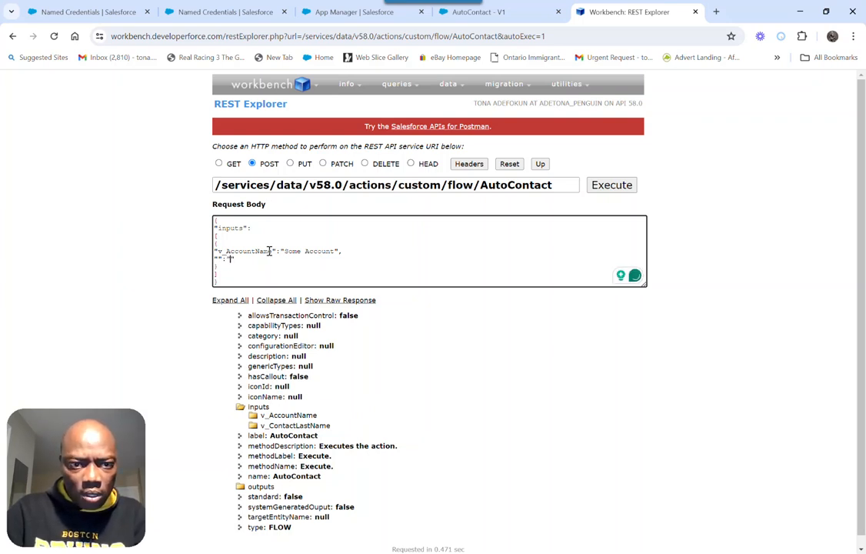
text(Some)
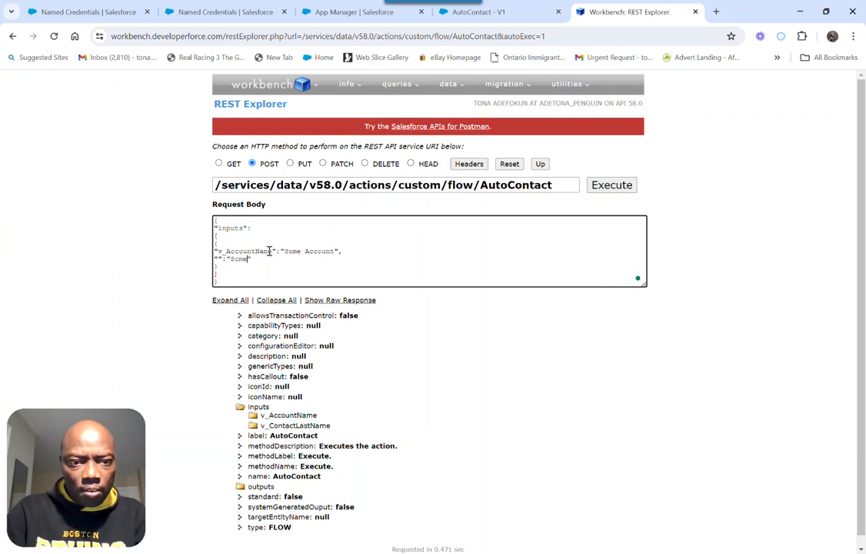
text( Conatct)
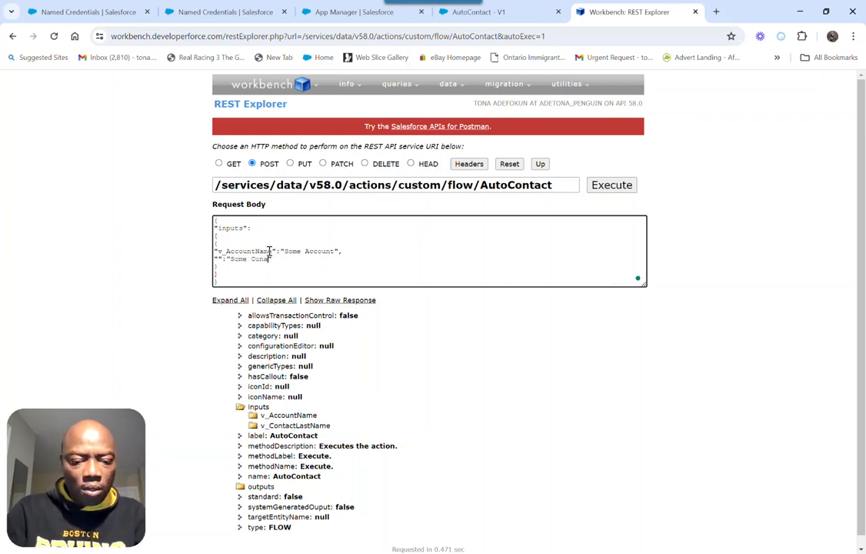
Complete the second entry as an empty quoted key followed by a colon and the value "Some Contact"
key(BackSpace)
key(BackSpace)
key(BackSpace)
key(BackSpace)
text(tact)
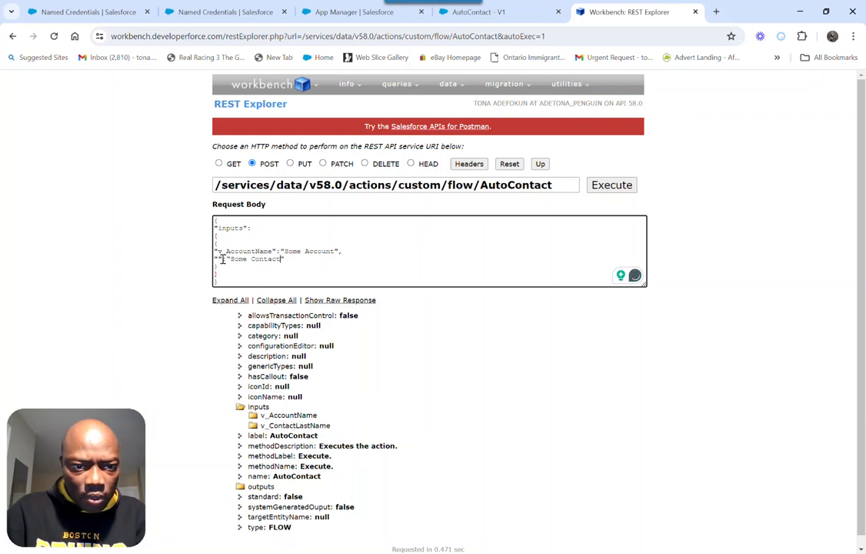
Fill the empty key of the "Some Contact" entry with the variable name v_ContactLastName
text(v_)
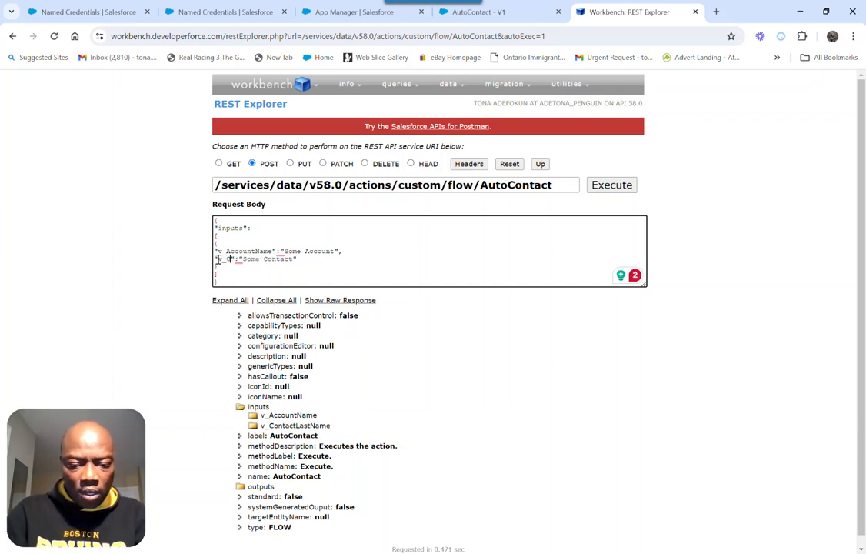
text(Contac)
text(tLastNa)
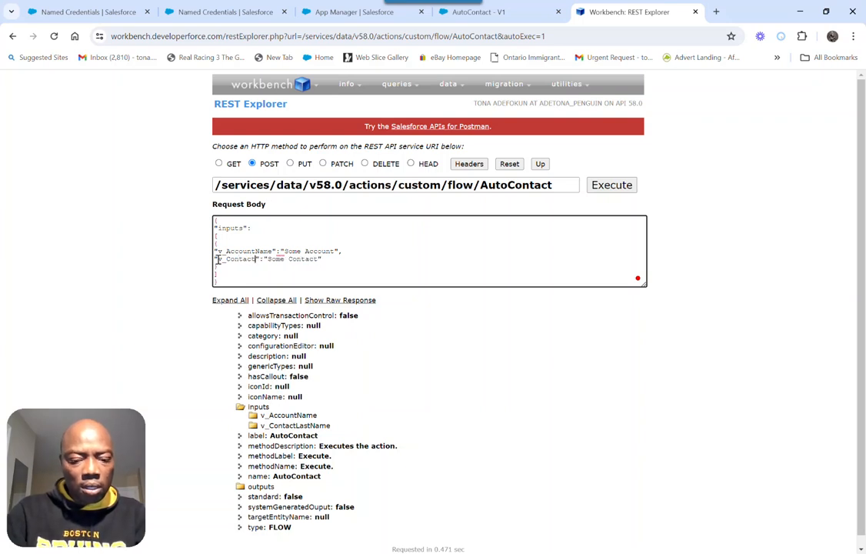
text(me)
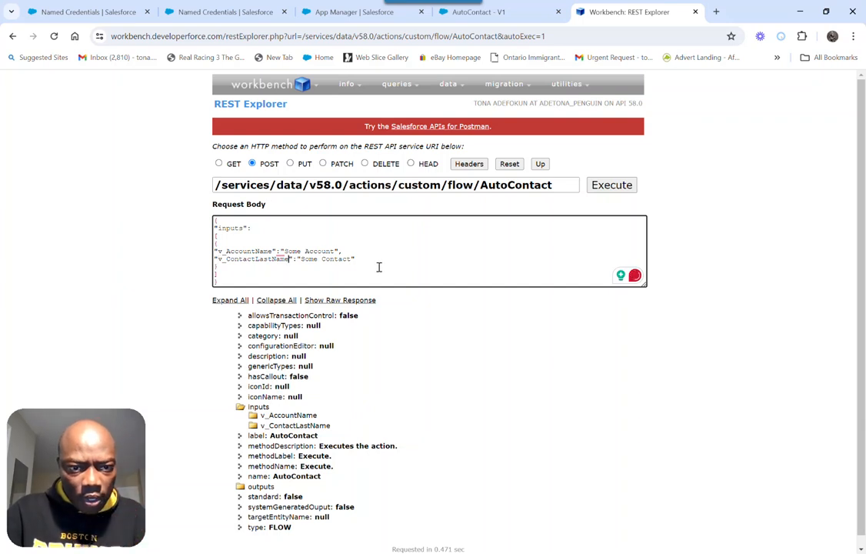
Execute the POST request against the AutoContact flow and expand all items of the response
scroll(380, 265, down, 1)
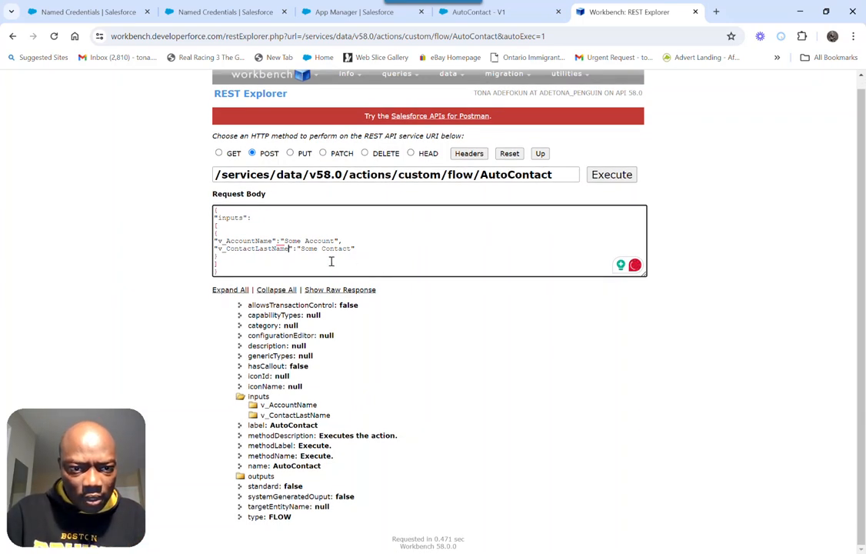
click(612, 176)
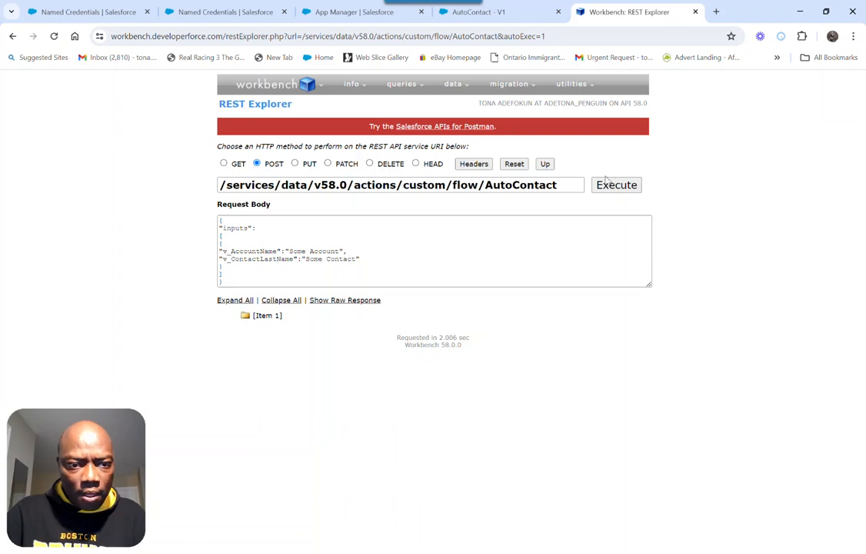
click(231, 300)
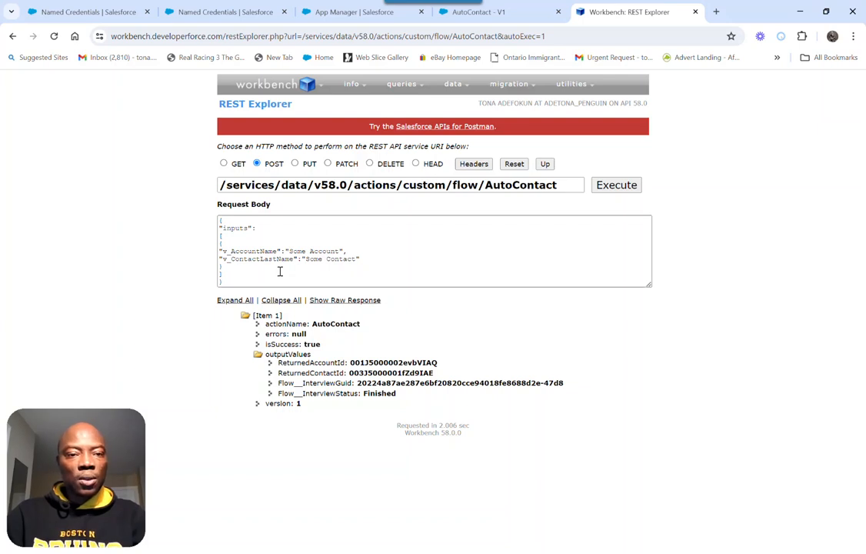
Copy the entire JSON request body, from the opening to the closing brace
drag(241, 280, 206, 224)
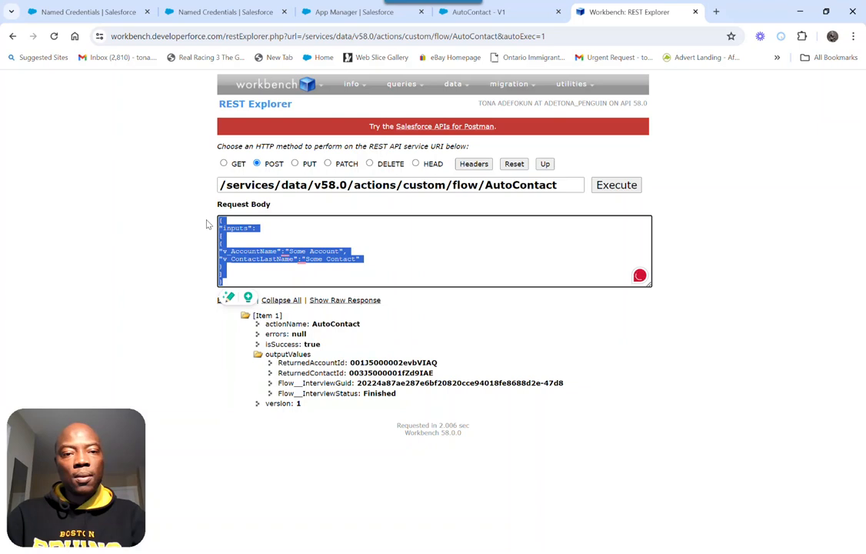
right_click(260, 254)
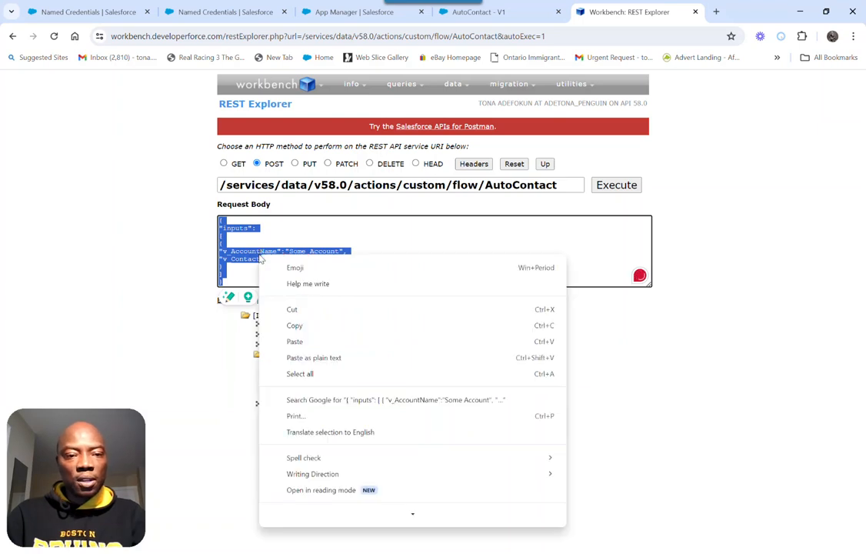
click(296, 325)
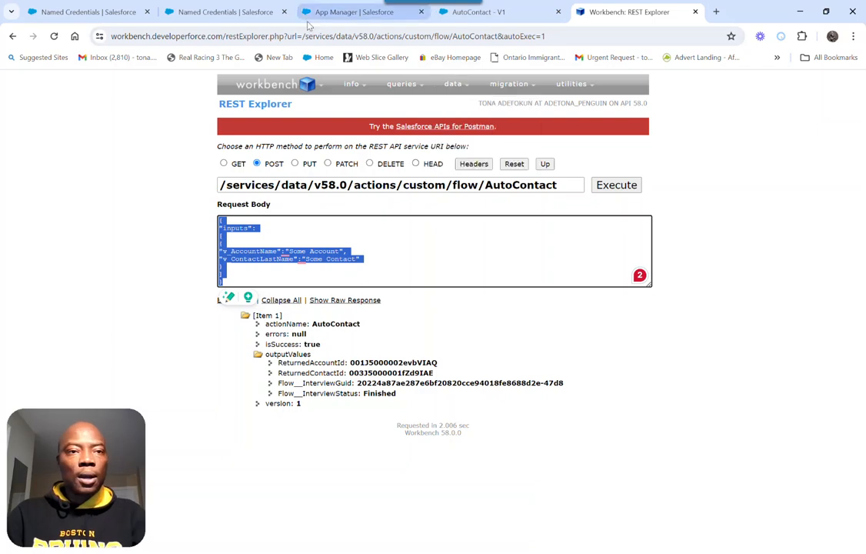
Close the second Named Credentials browser tab and return to the Penguin Named Credential page in the reinsys org
click(101, 13)
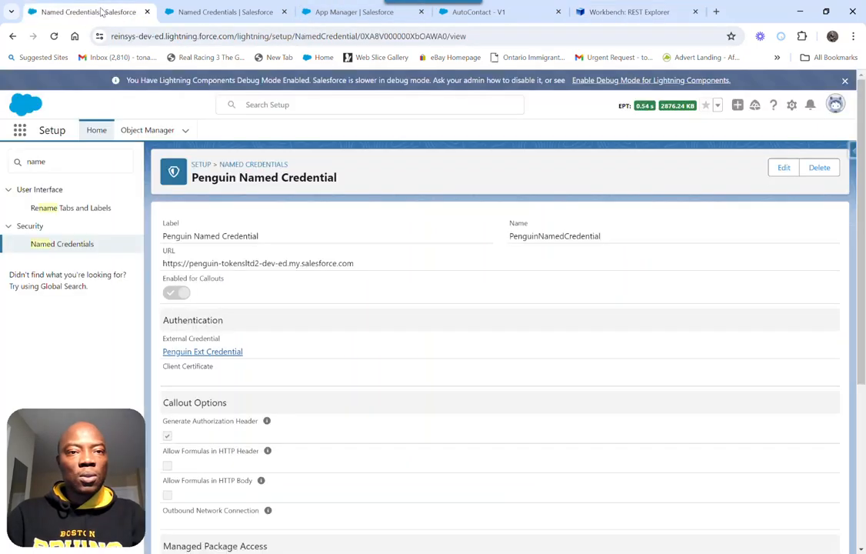
click(285, 12)
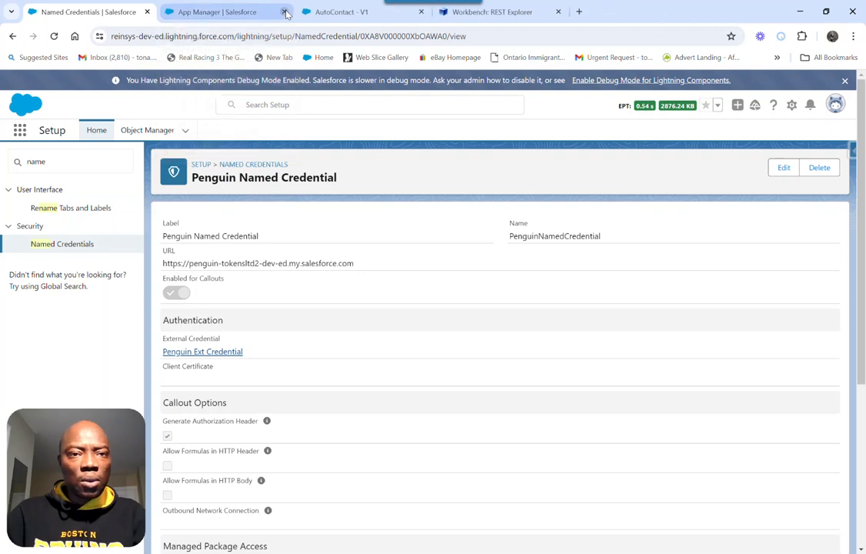
click(243, 15)
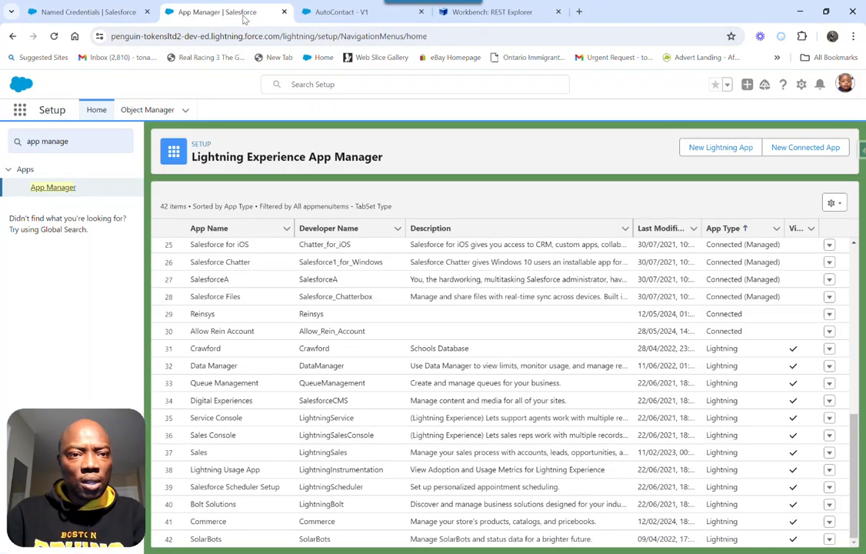
click(121, 13)
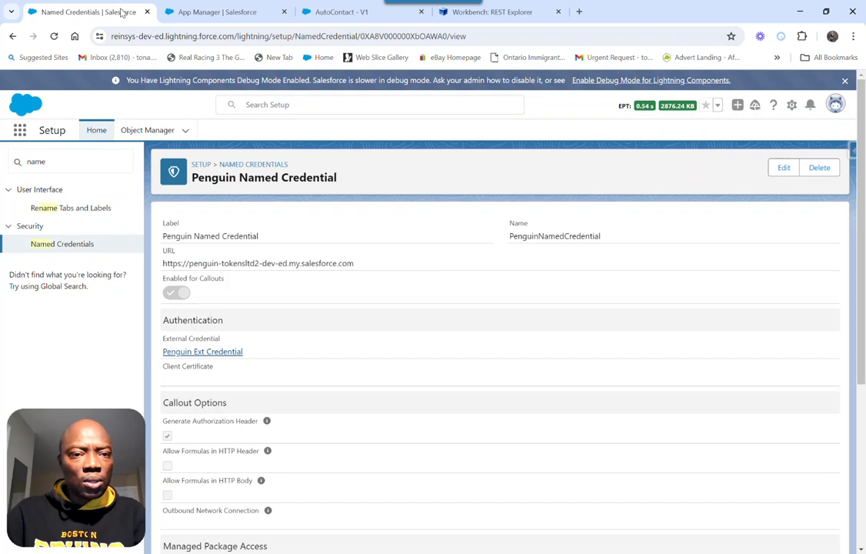
Search Setup for "flow", open the Flows list, and log back in to the org with the saved credentials
click(57, 164)
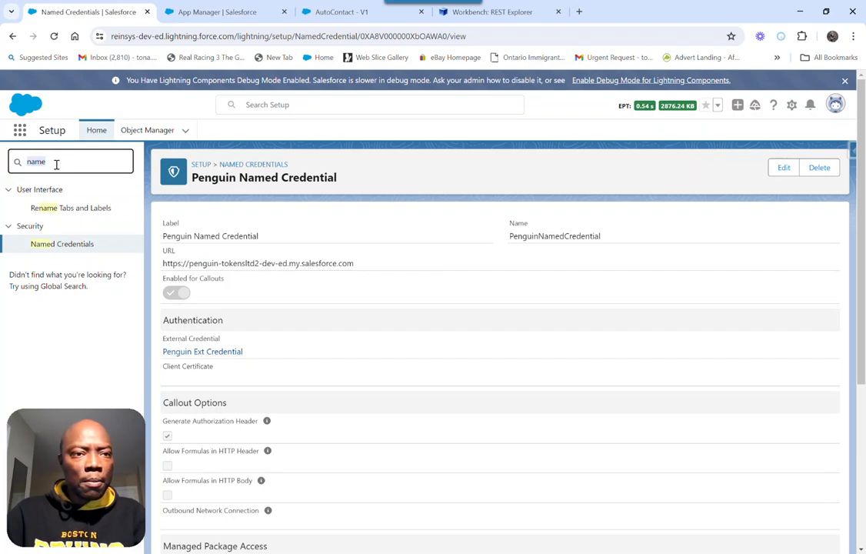
text(flow)
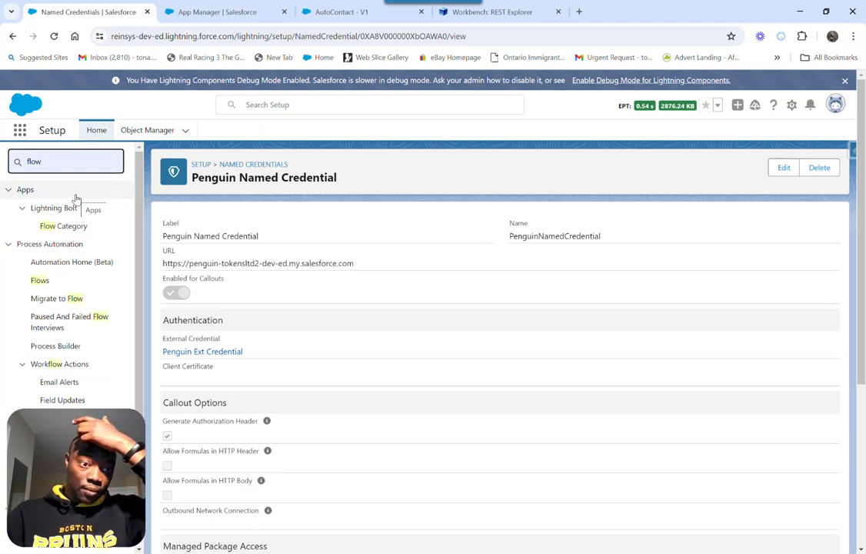
click(40, 282)
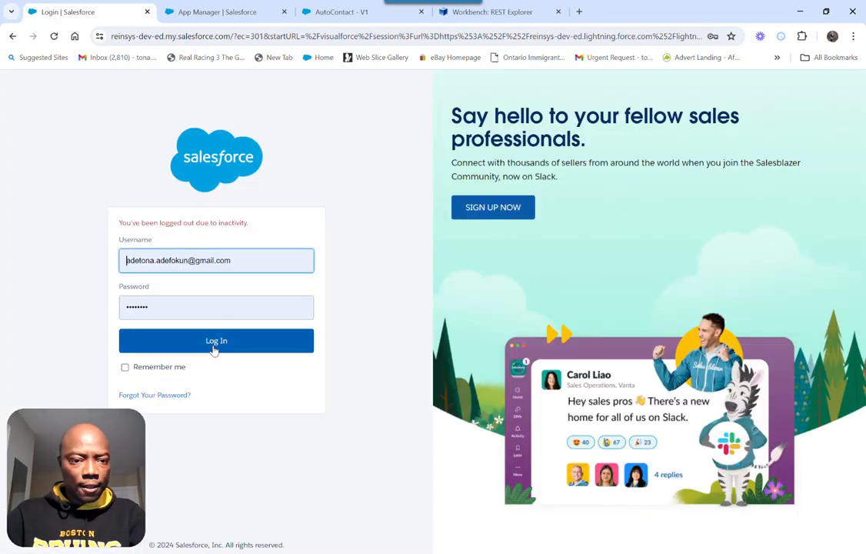
click(214, 348)
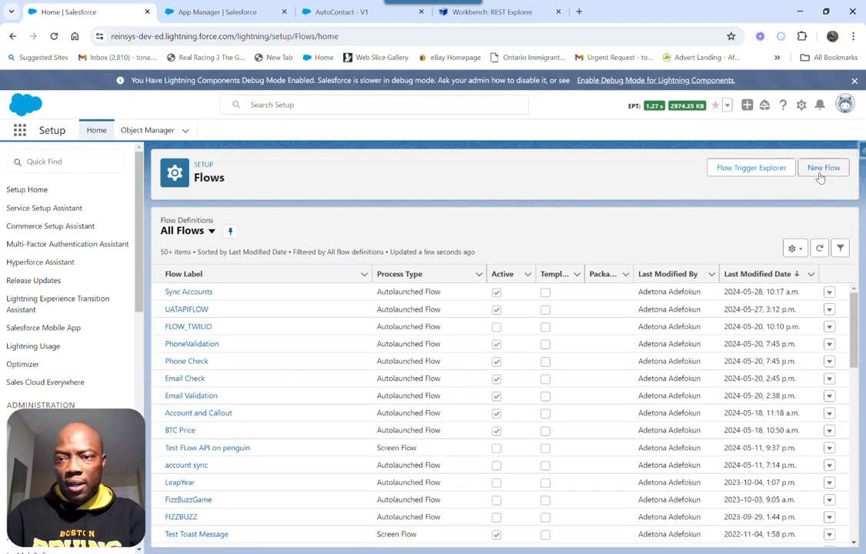
Create a new Screen Flow and add a Screen element labelled "Screen A" with a matching API name
click(821, 174)
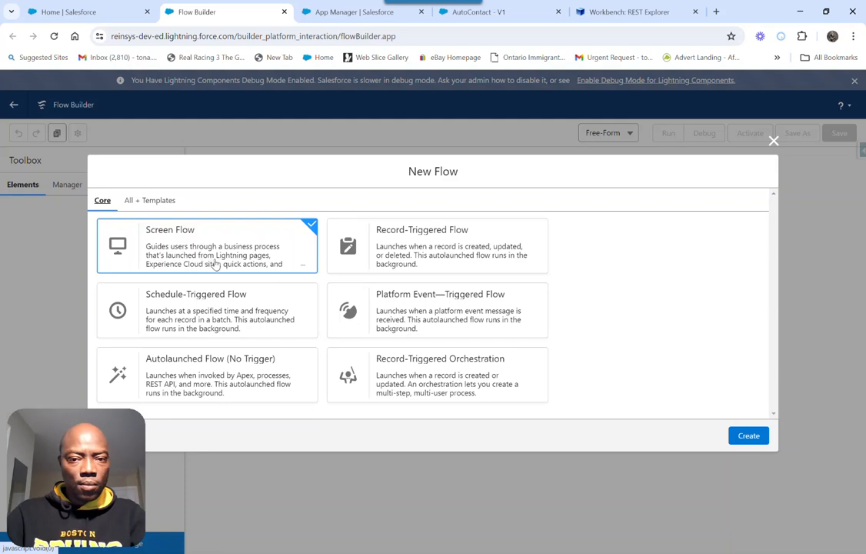
click(748, 436)
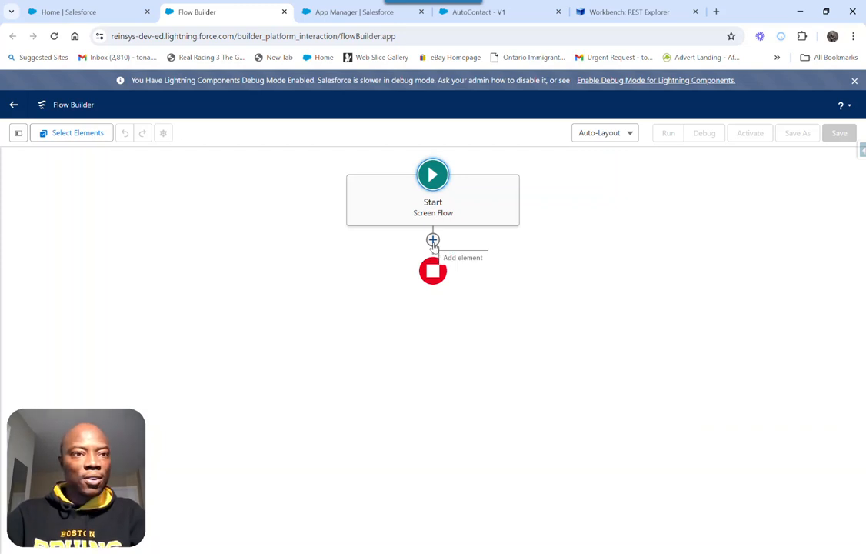
click(433, 240)
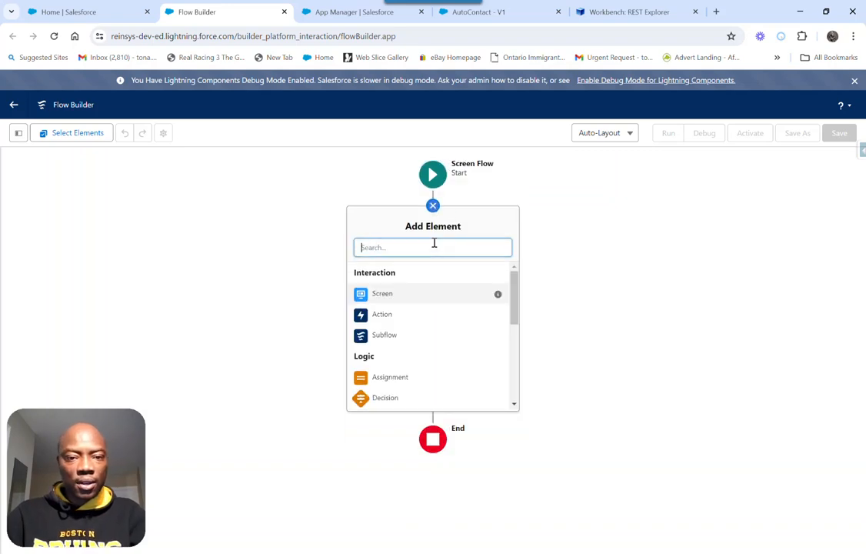
click(380, 295)
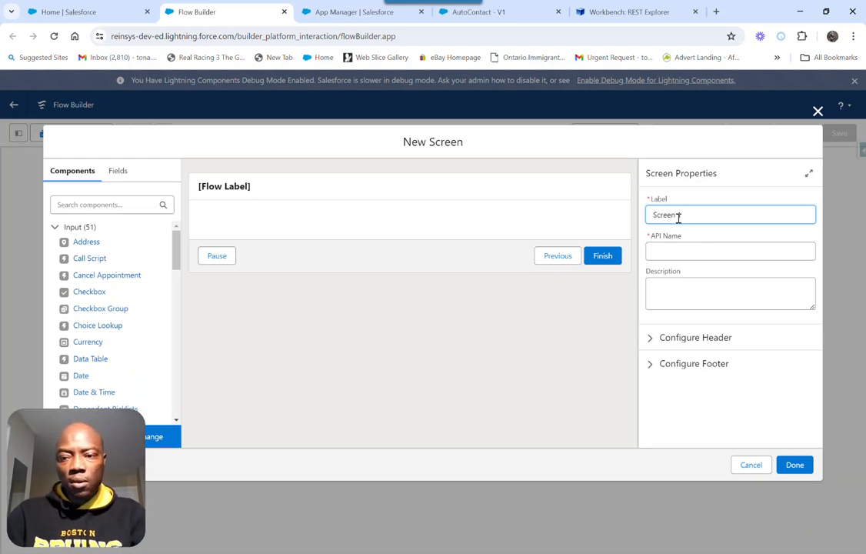
text(Screen A)
click(680, 251)
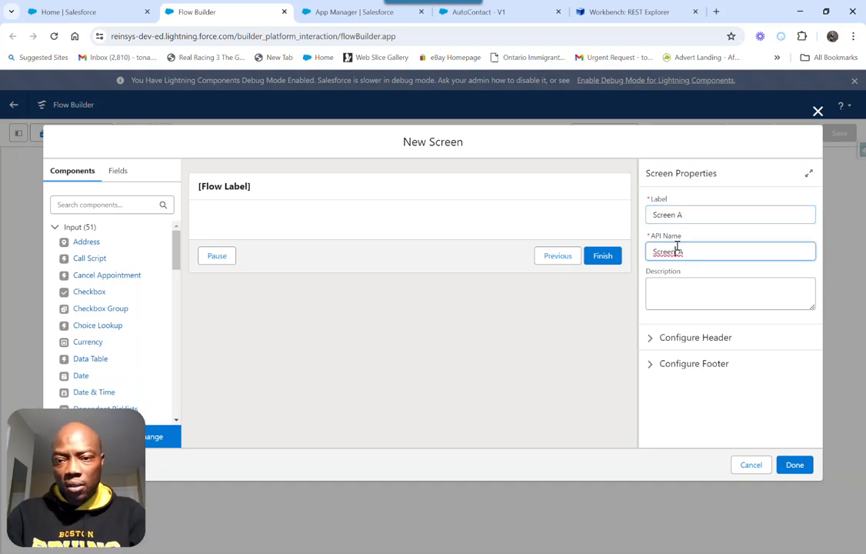
Search the screen components for "text" and add two Text input components to Screen A
click(102, 203)
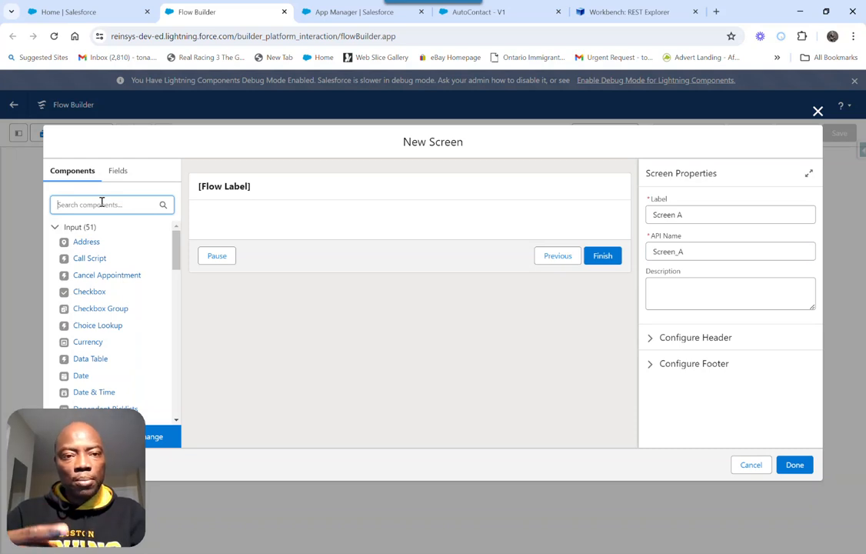
text(text)
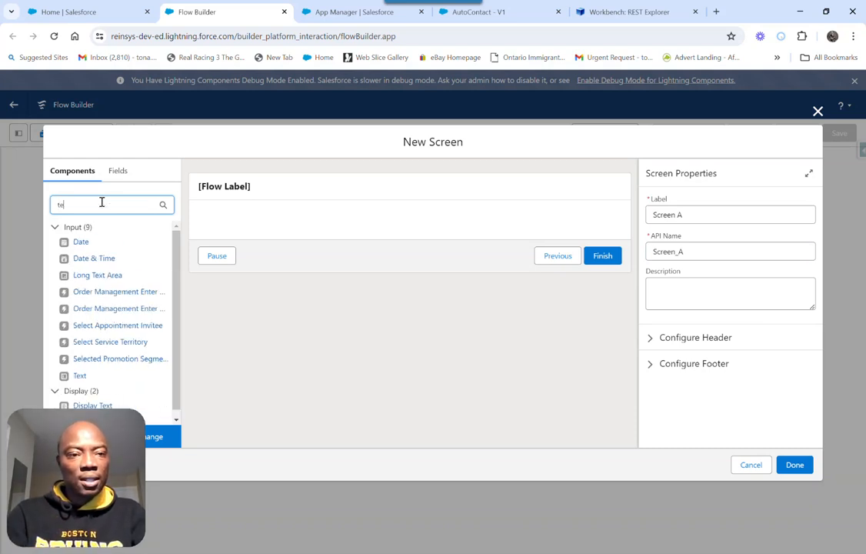
click(80, 258)
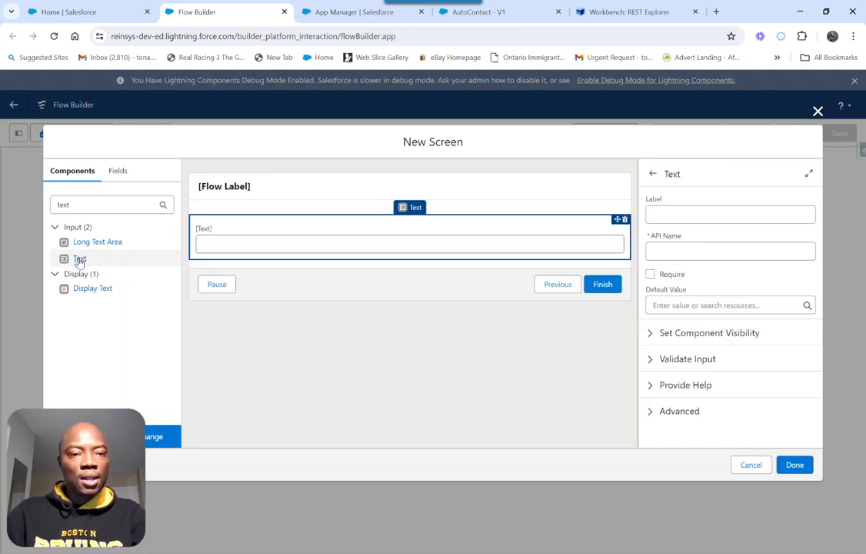
click(80, 258)
Label the first text input "Account Name" with a matching API name and make it required
click(225, 238)
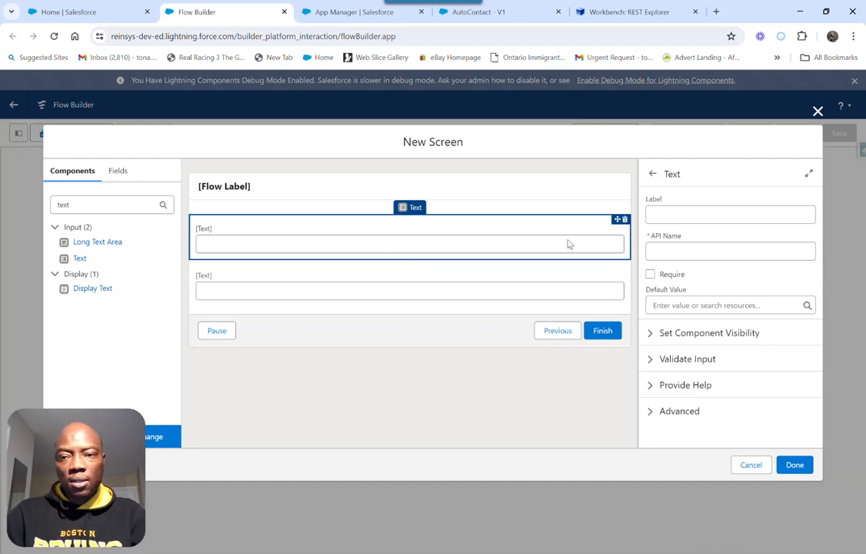
click(677, 217)
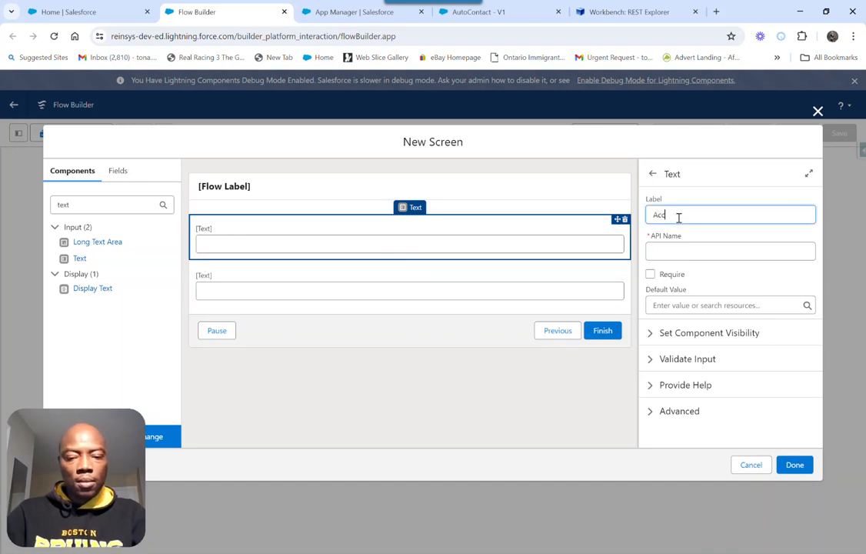
text(Account Name)
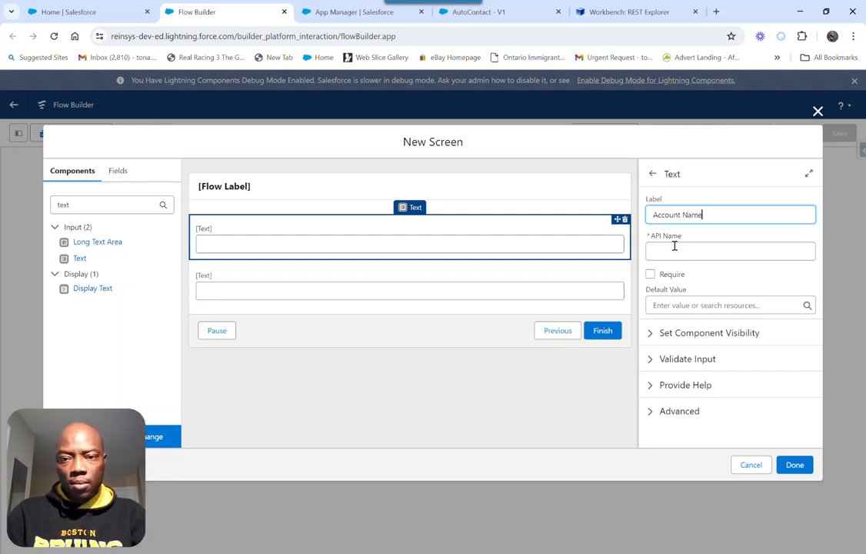
click(675, 247)
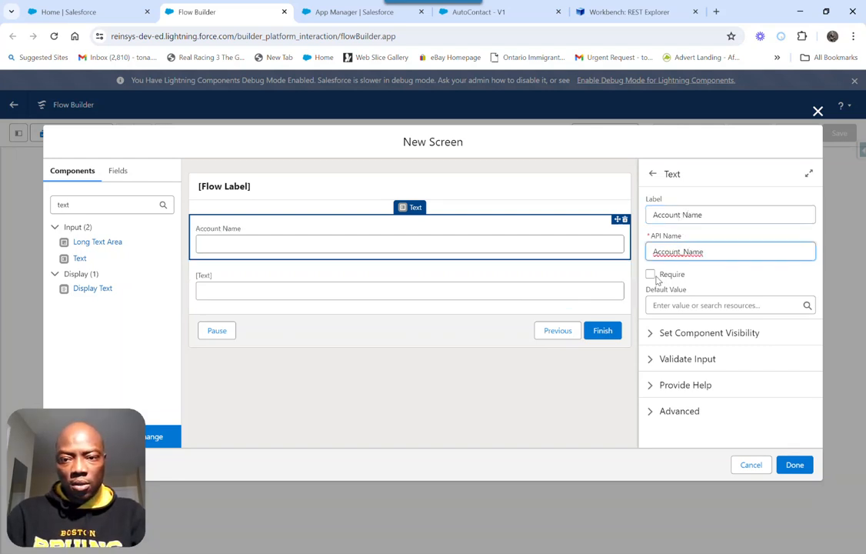
click(652, 275)
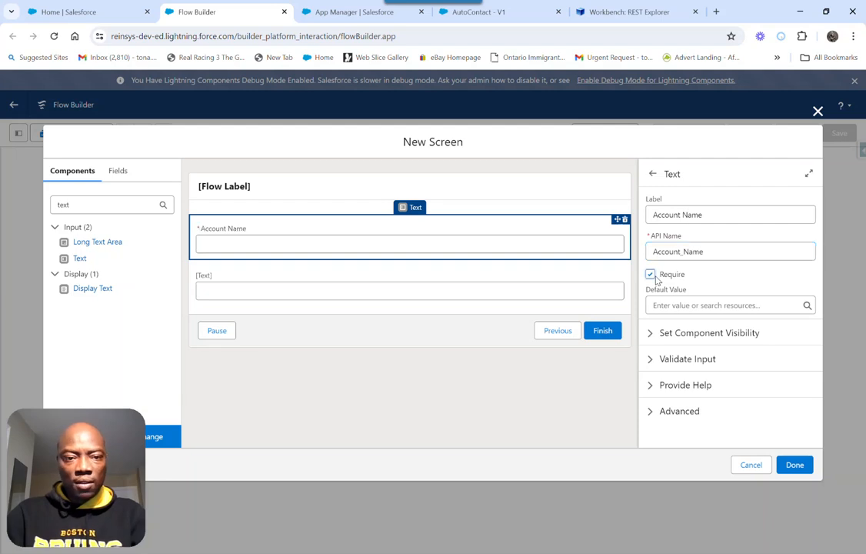
Label the second text input "Contact Last Name" with a matching API name, make it required, and finish the screen
click(218, 282)
click(674, 216)
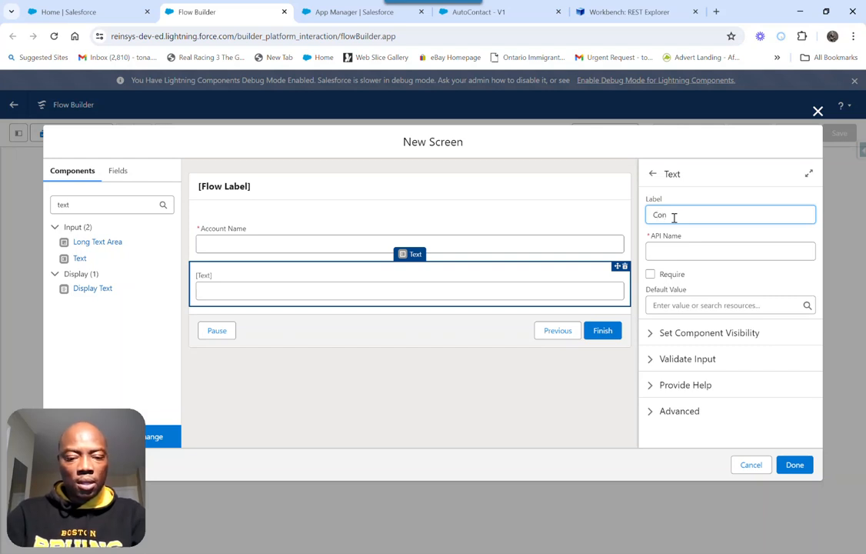
text(Contact Last Name)
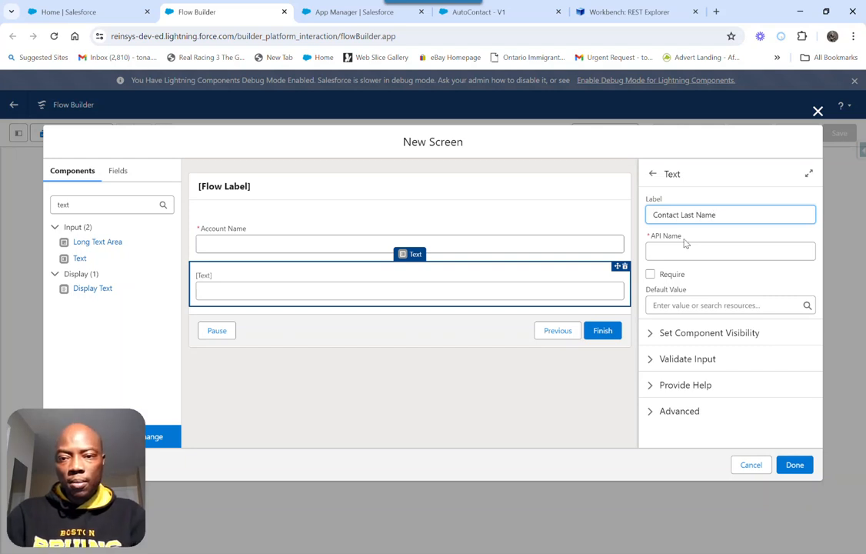
click(682, 246)
click(650, 275)
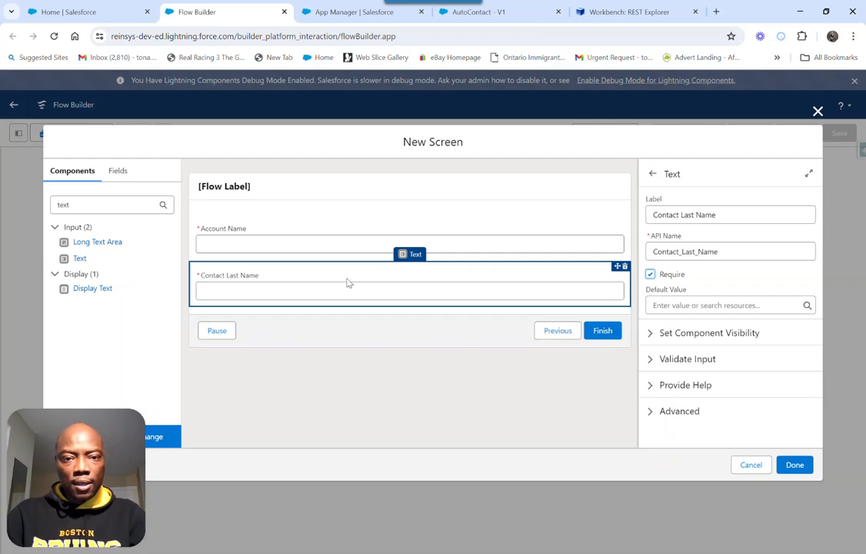
click(792, 465)
Add an Action element after Screen A and start creating a new HTTP callout for it
mouse_move(622, 319)
mouse_down()
mouse_move(557, 284)
mouse_move(607, 316)
mouse_up()
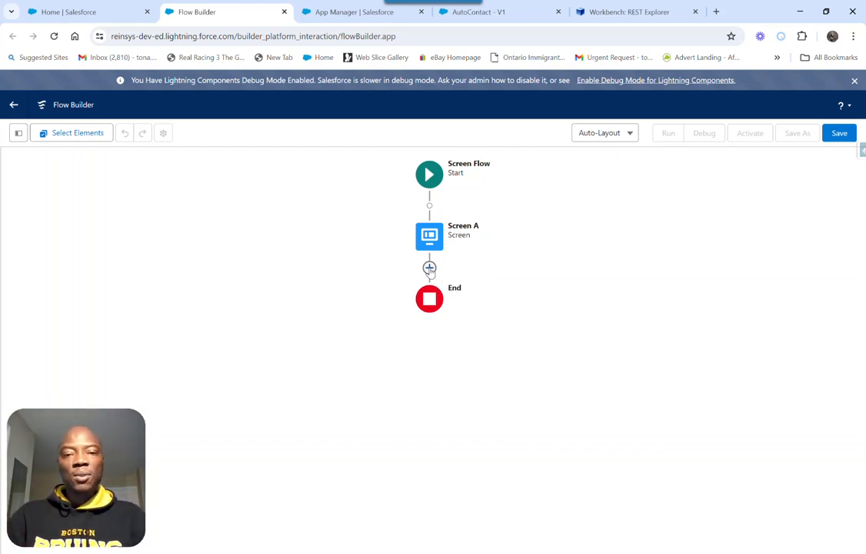
click(429, 268)
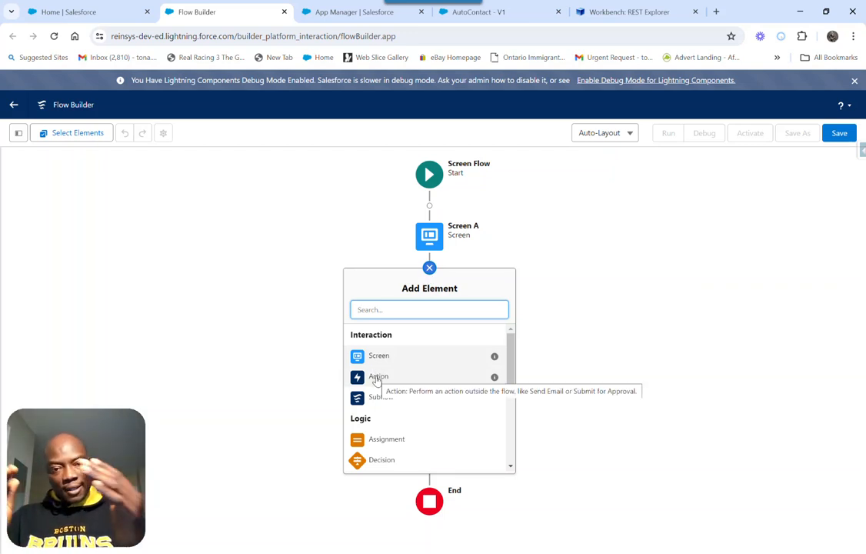
click(377, 378)
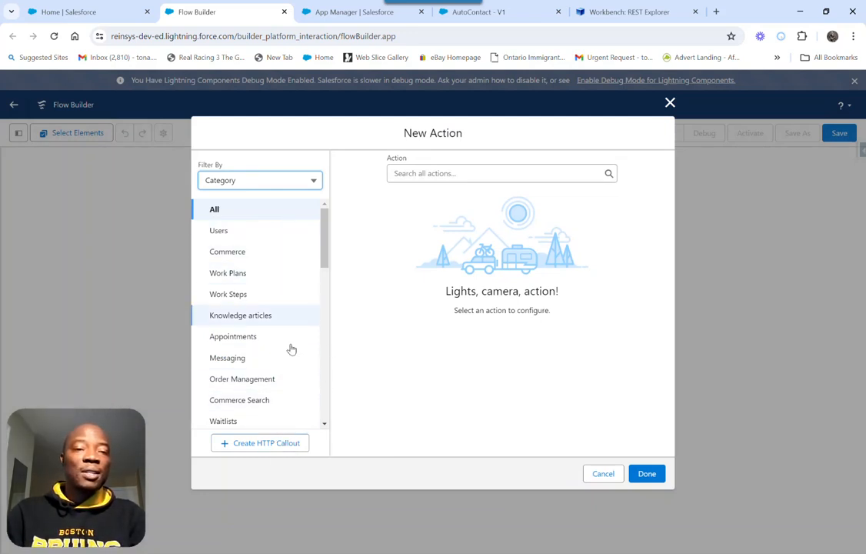
click(255, 183)
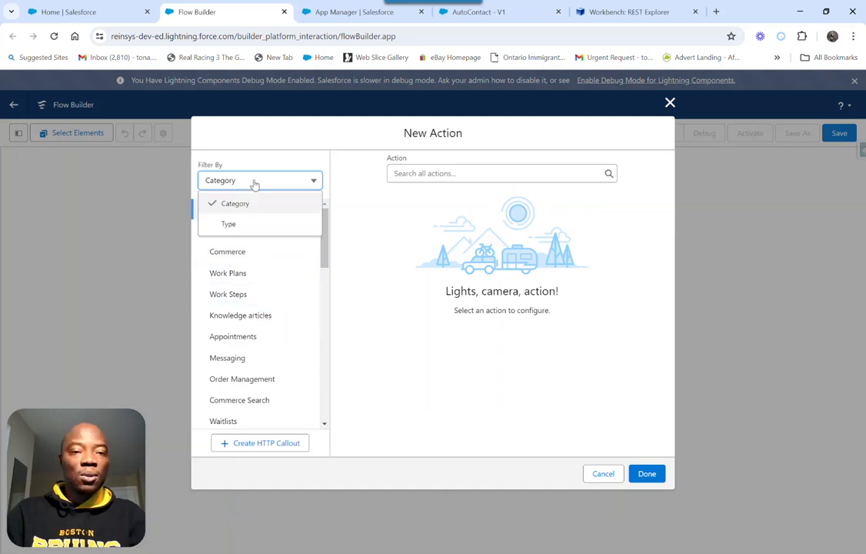
click(367, 385)
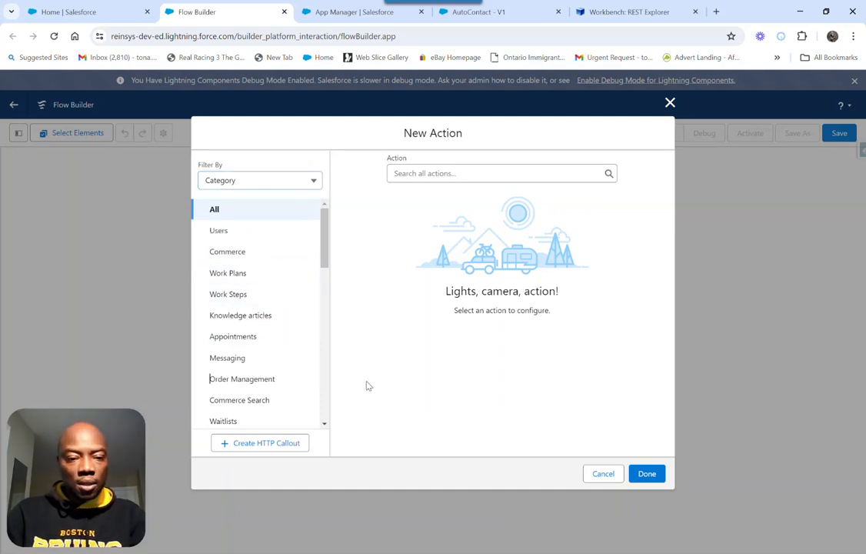
click(254, 443)
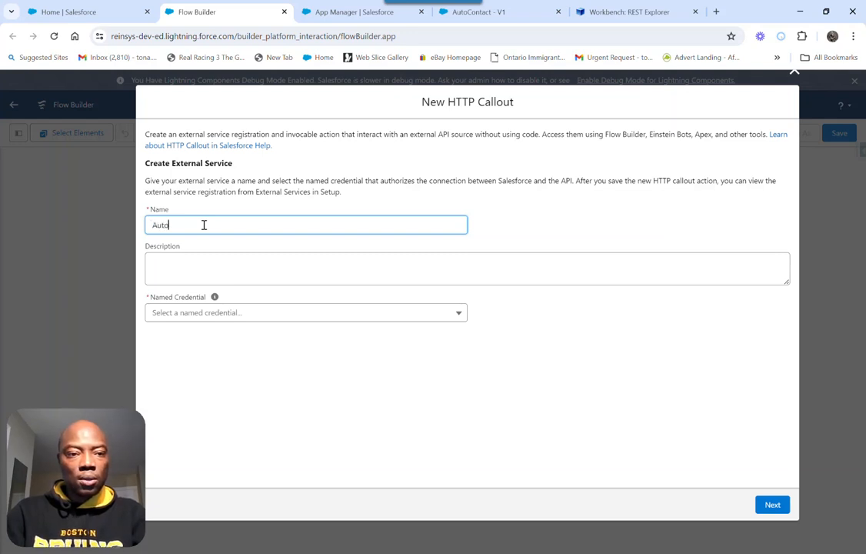
Name the external service AutoContactExtServ, assign it the Penguin Named Credential, and continue to the invocable action settings
text(tac)
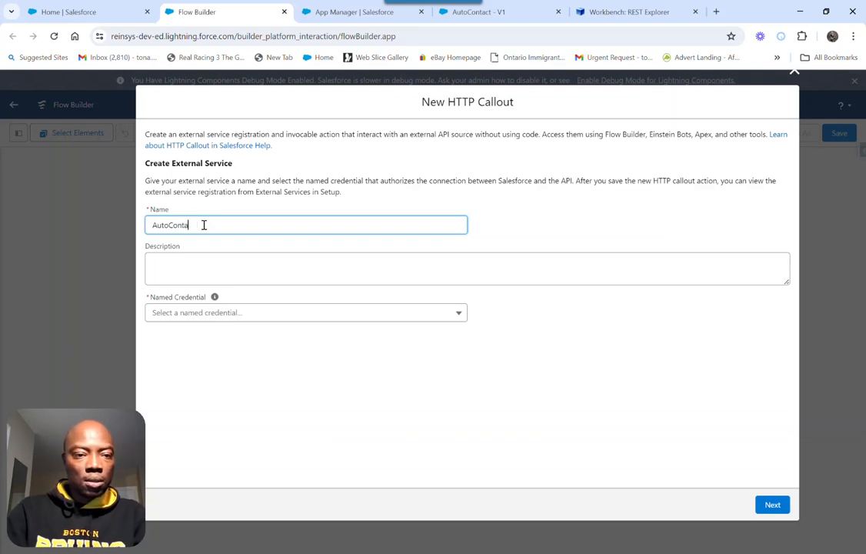
key(BackSpace)
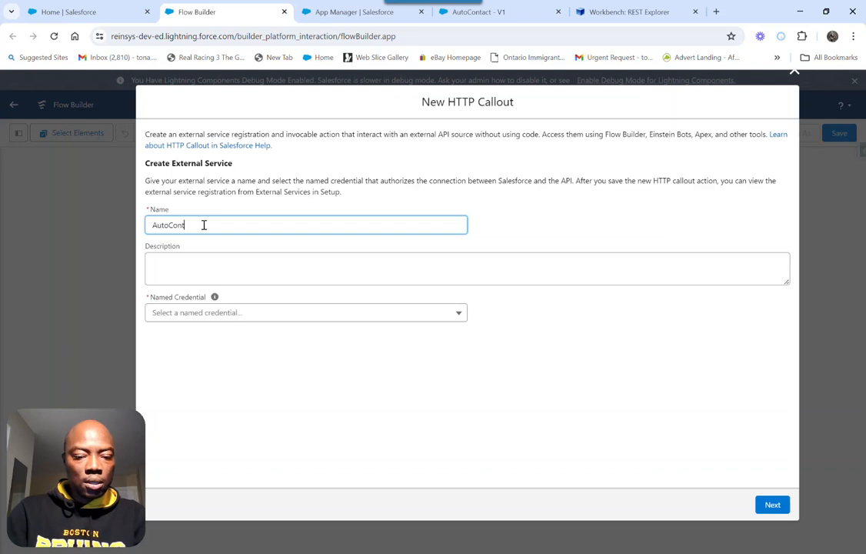
text(actExServ)
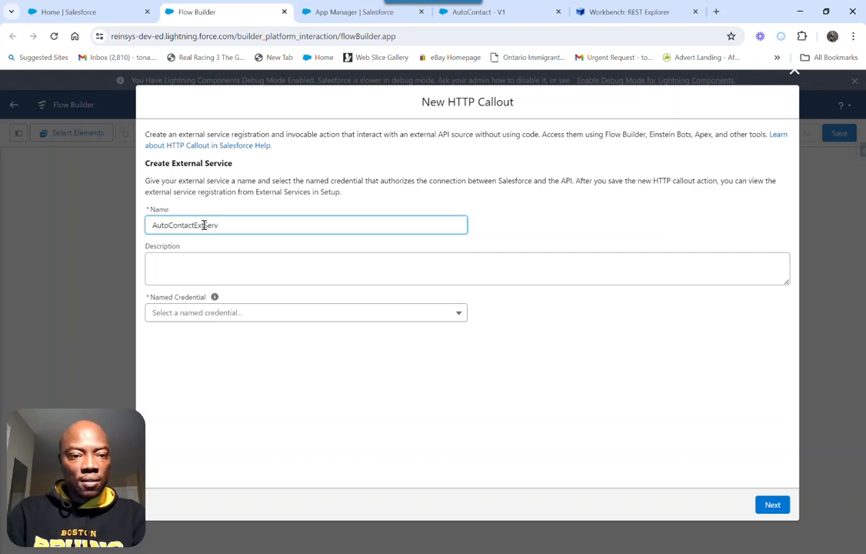
click(207, 317)
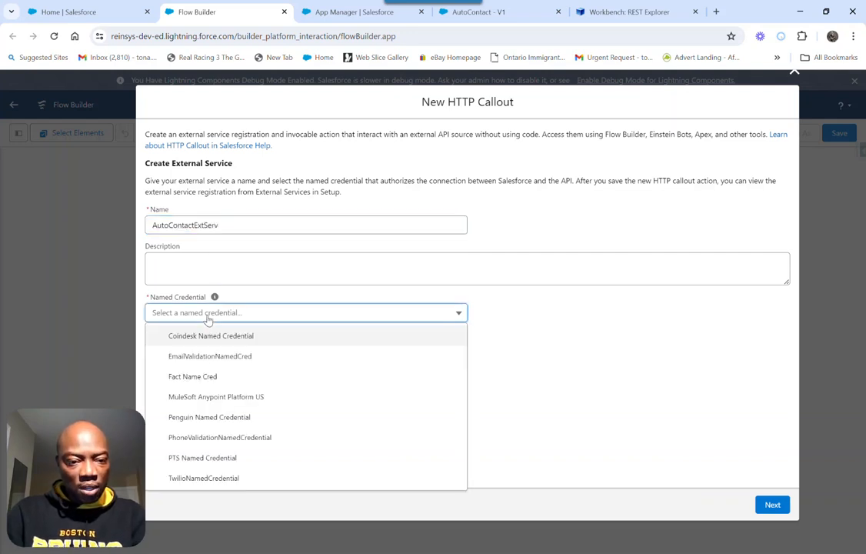
click(206, 419)
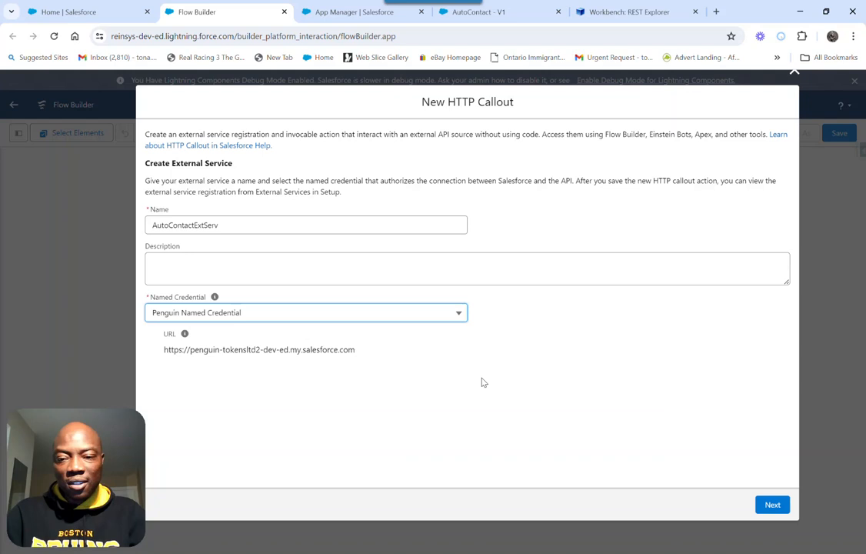
click(771, 505)
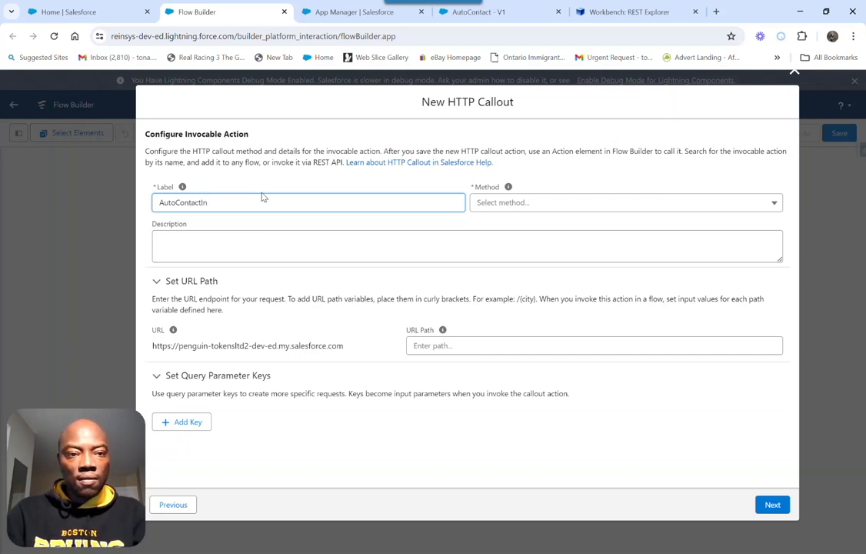
Label the invocable action AutoContactInvAct and set its method to POST
text(vAct)
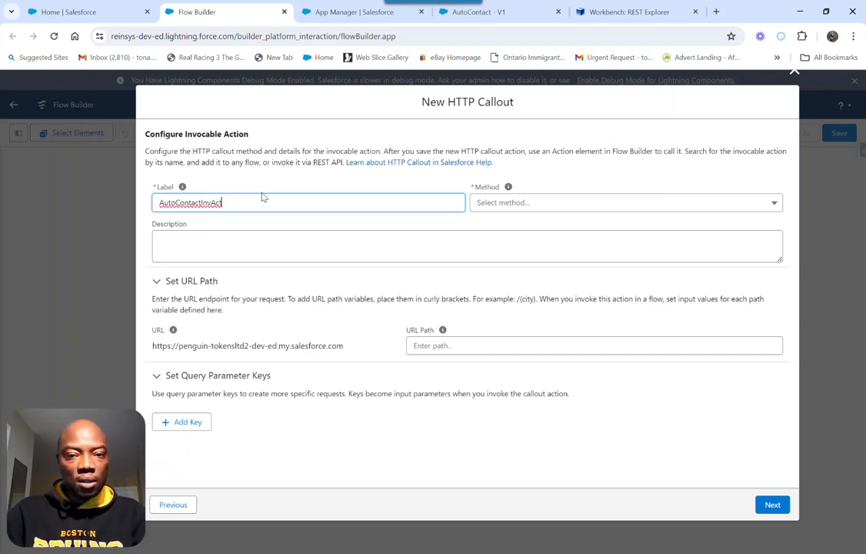
click(524, 204)
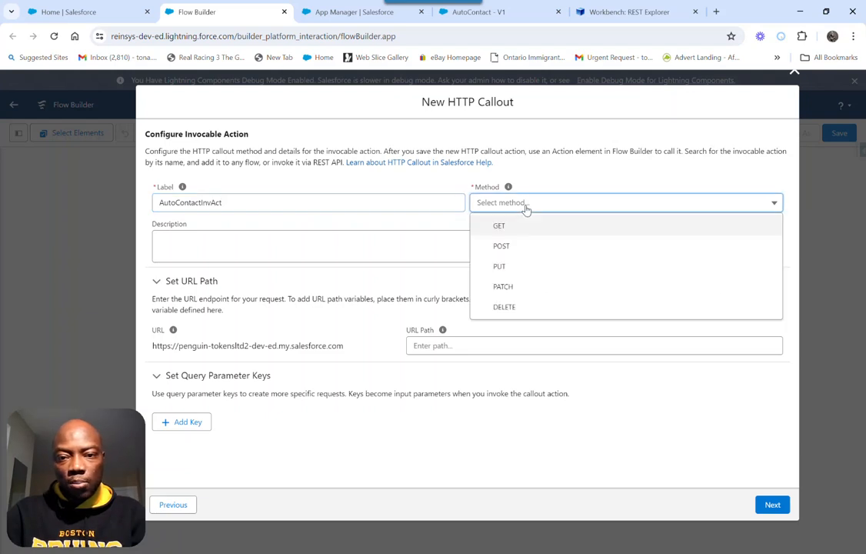
click(507, 245)
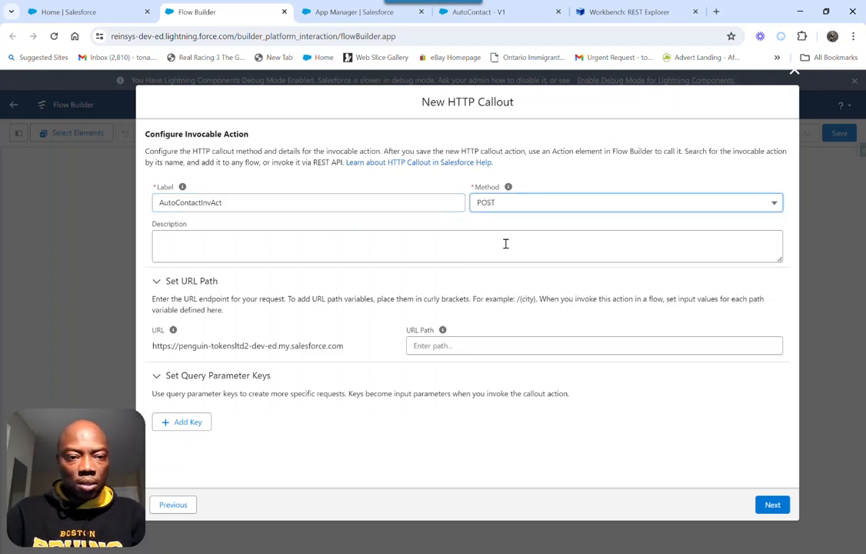
Copy the path /services/data/v58.0/actions/custom/flow/AutoContact from Workbench into the callout's URL path and continue to the sample request
click(436, 345)
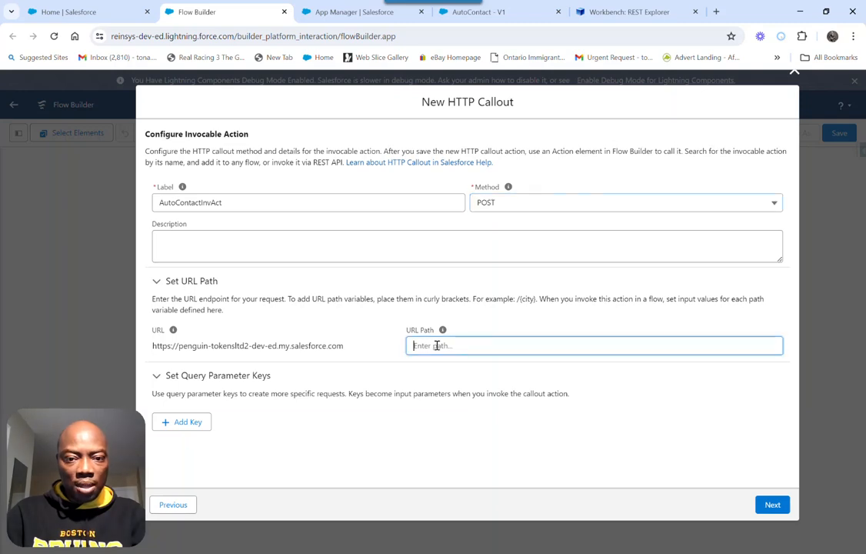
click(637, 11)
triple_click(350, 186)
key(ctrl+c)
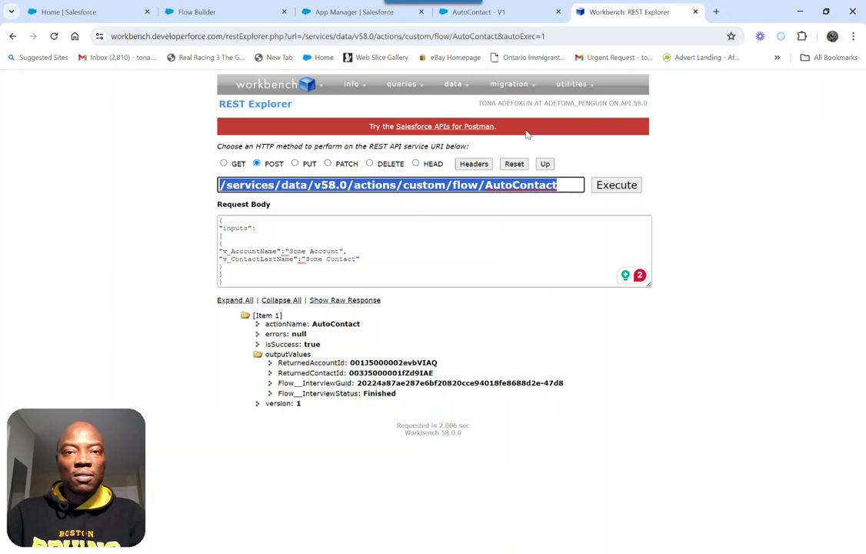
click(502, 13)
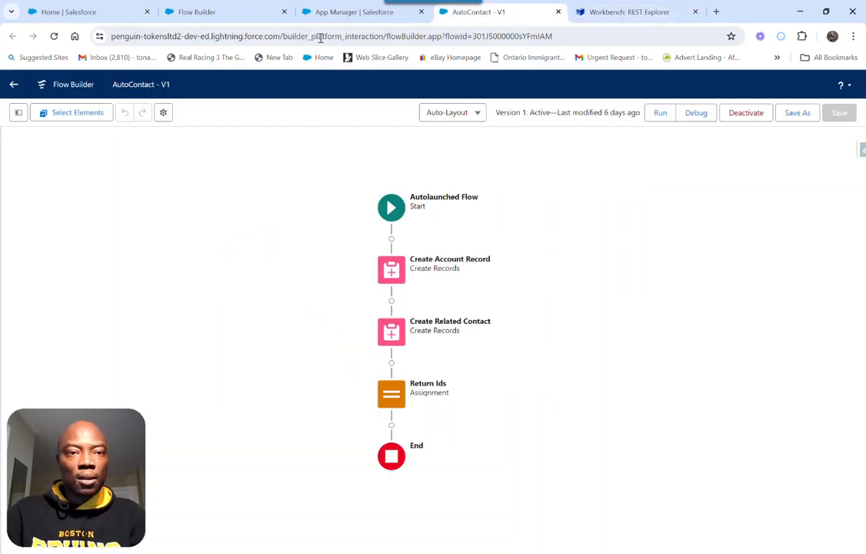
click(108, 13)
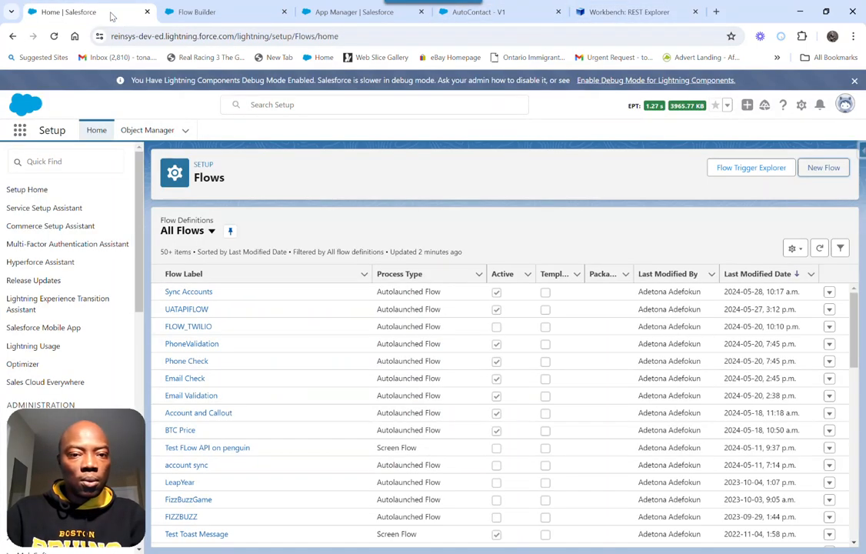
click(243, 13)
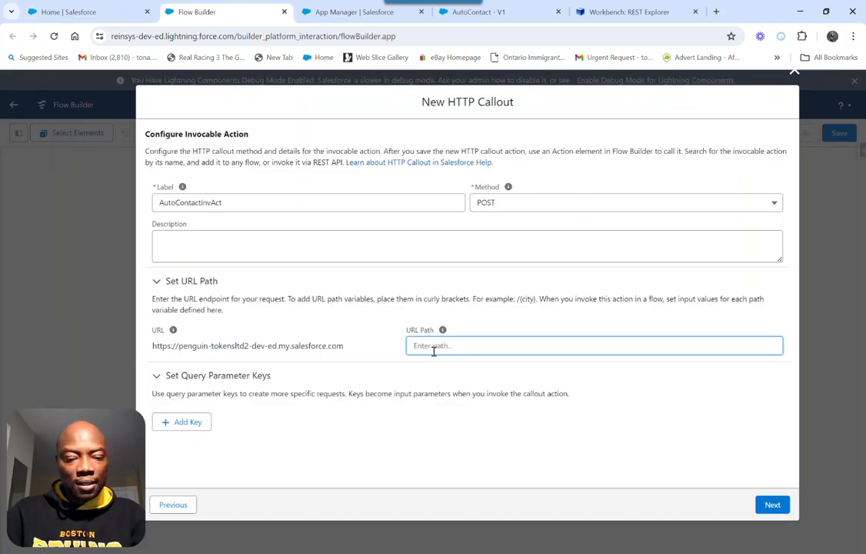
key(ctrl+v)
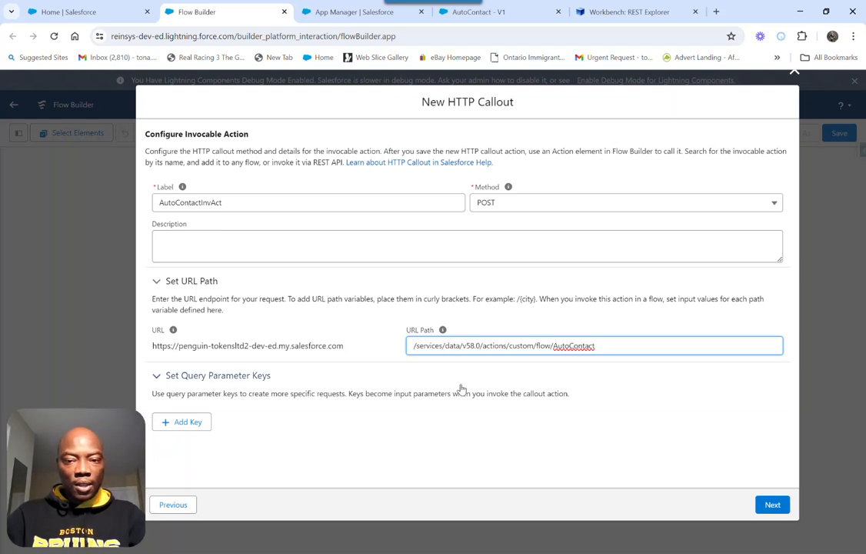
click(771, 506)
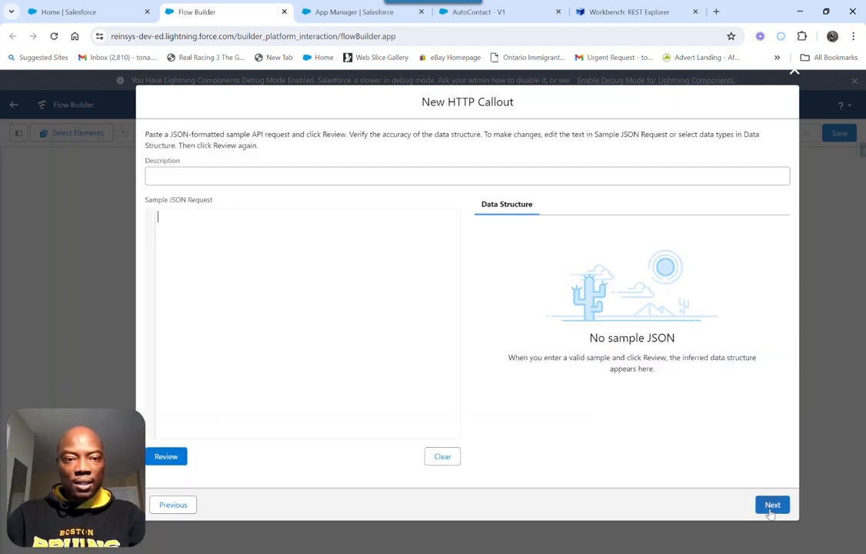
Copy the JSON request body from Workbench into the callout's sample JSON request, review its data structure, and continue
click(615, 12)
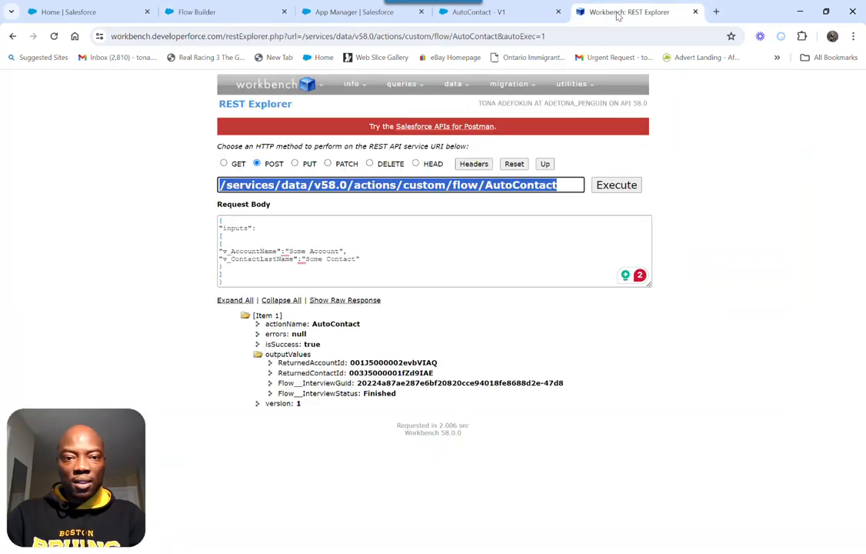
click(245, 279)
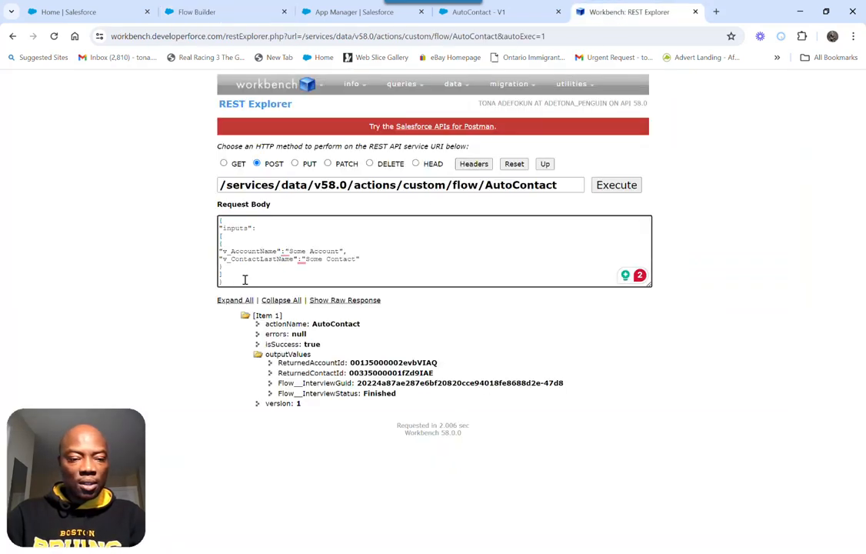
key(ctrl+a)
key(ctrl+c)
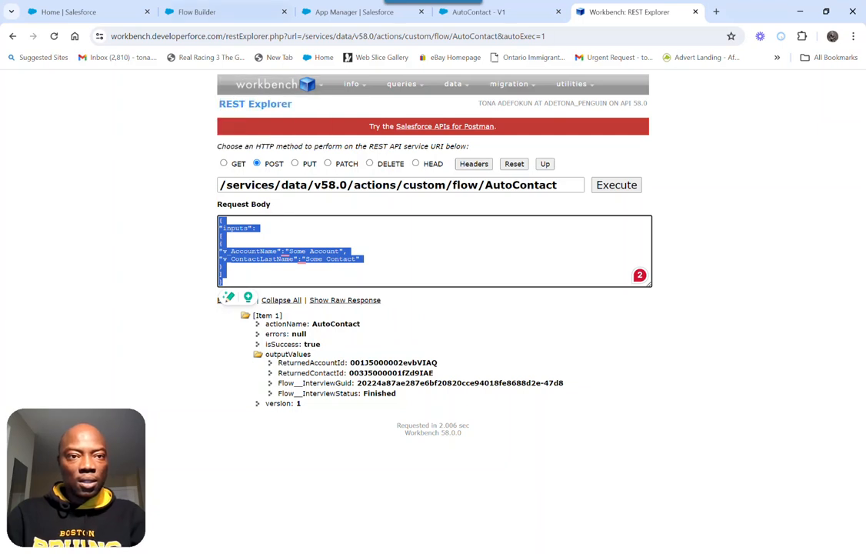
click(236, 16)
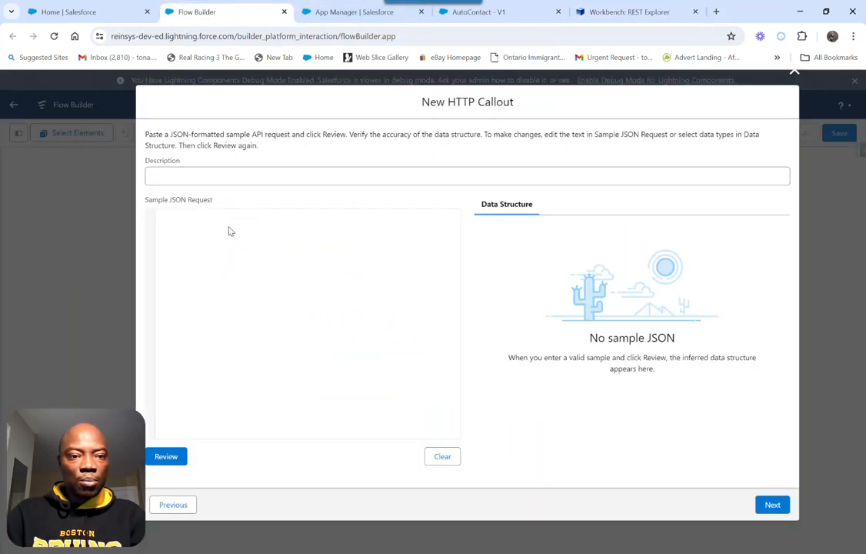
key(ctrl+v)
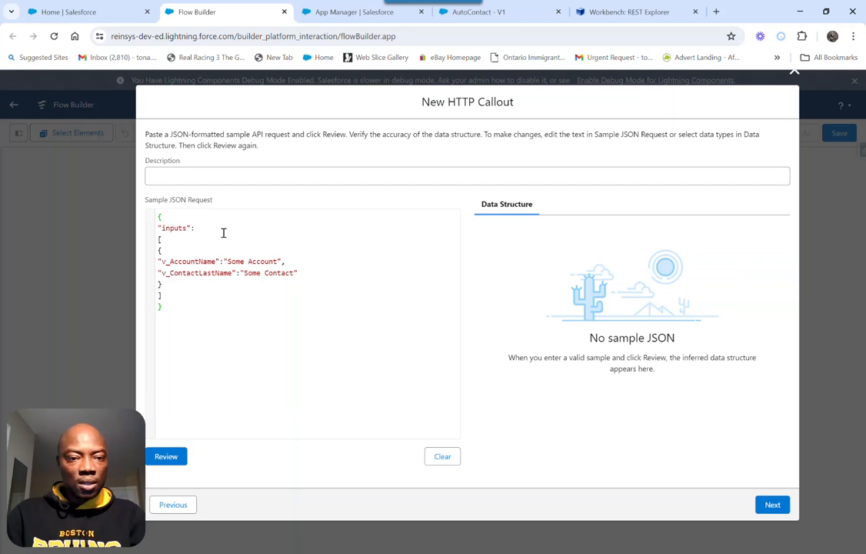
click(169, 456)
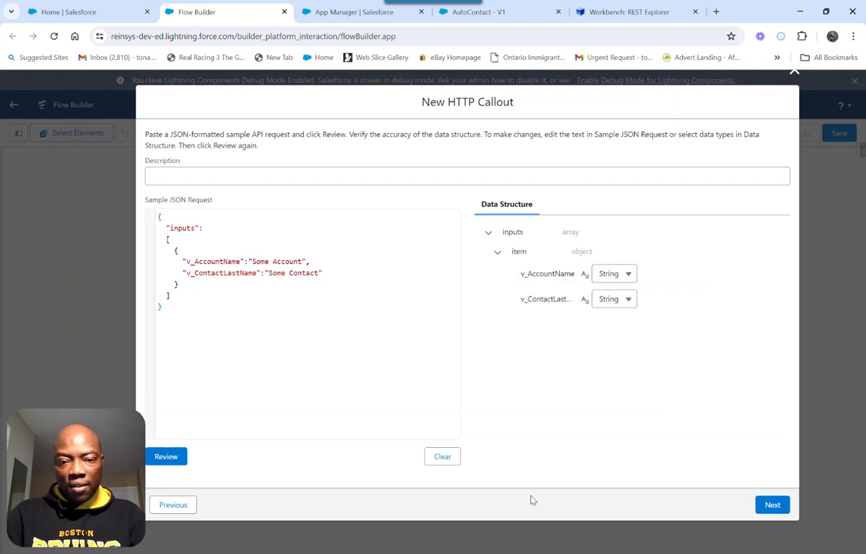
click(772, 506)
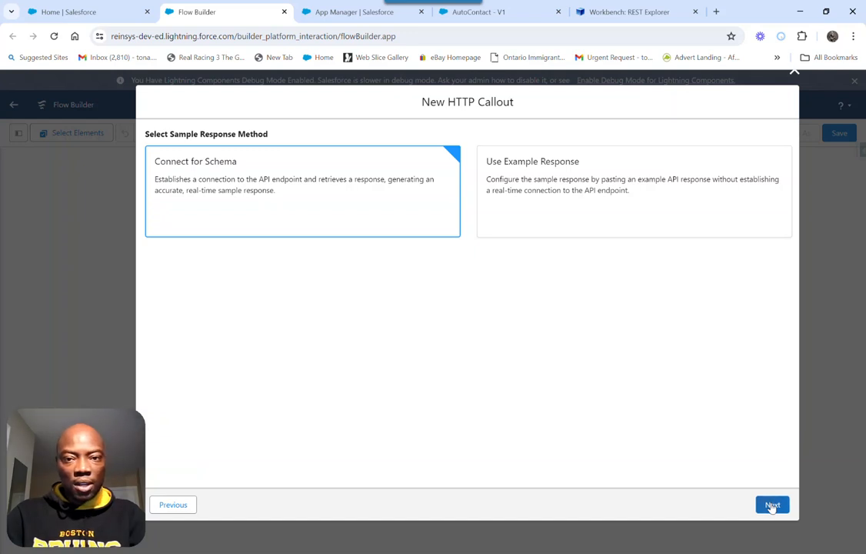
Retrieve the sample response using Connect for Schema, set the errors data type to String, and save the callout
click(772, 505)
click(187, 481)
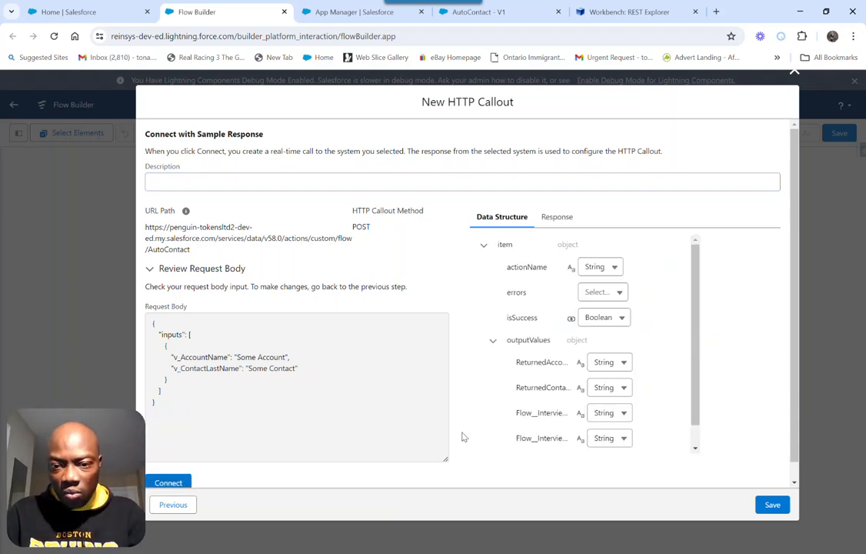
click(597, 292)
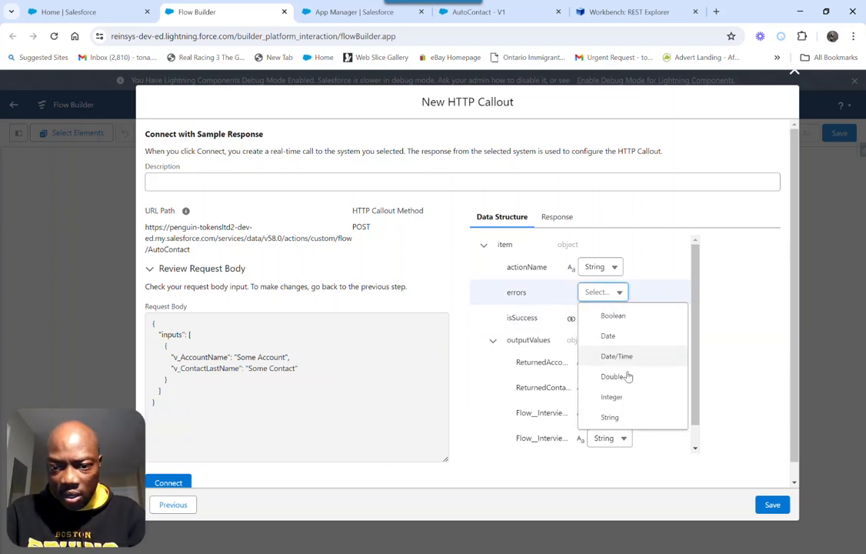
click(617, 418)
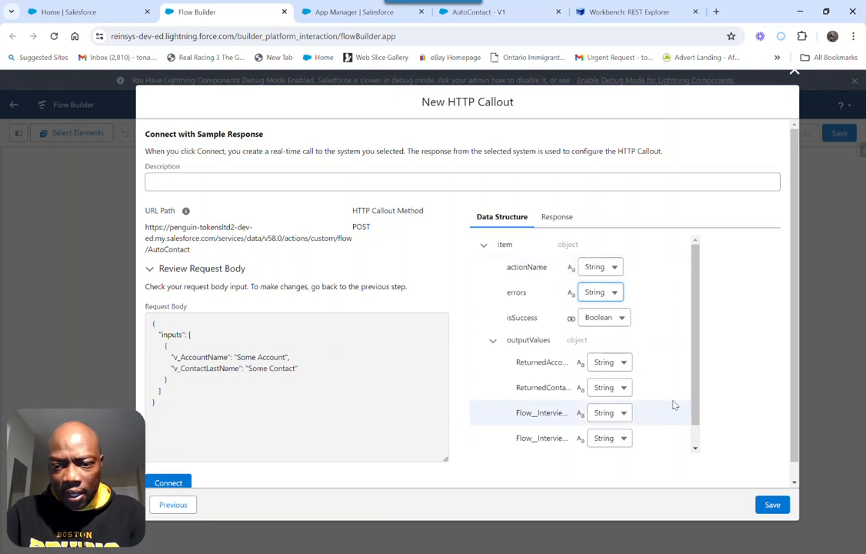
click(772, 505)
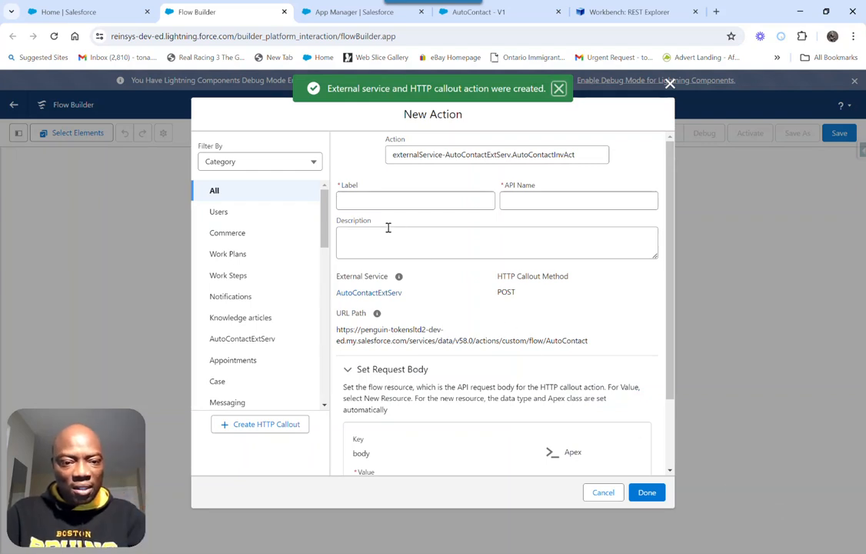
Label the new callout action AutoContact Action, with AutoContact_Action as its API name
click(357, 200)
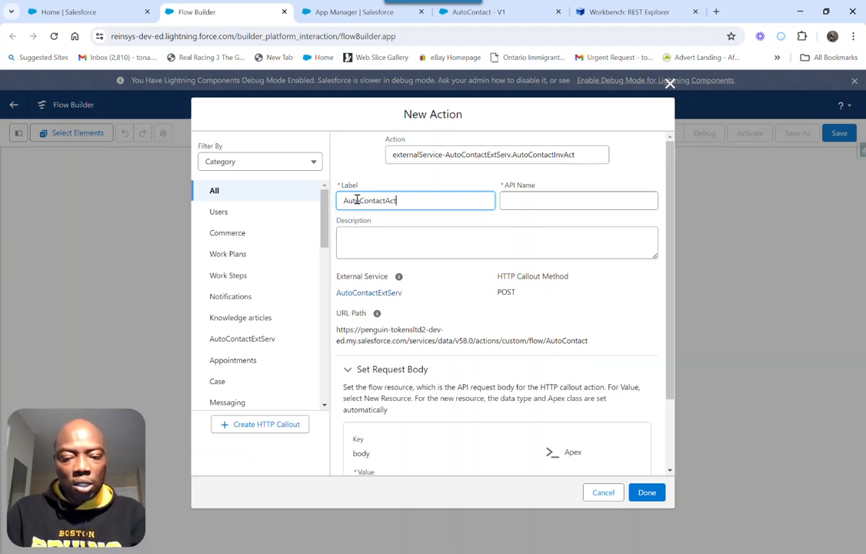
text(ion)
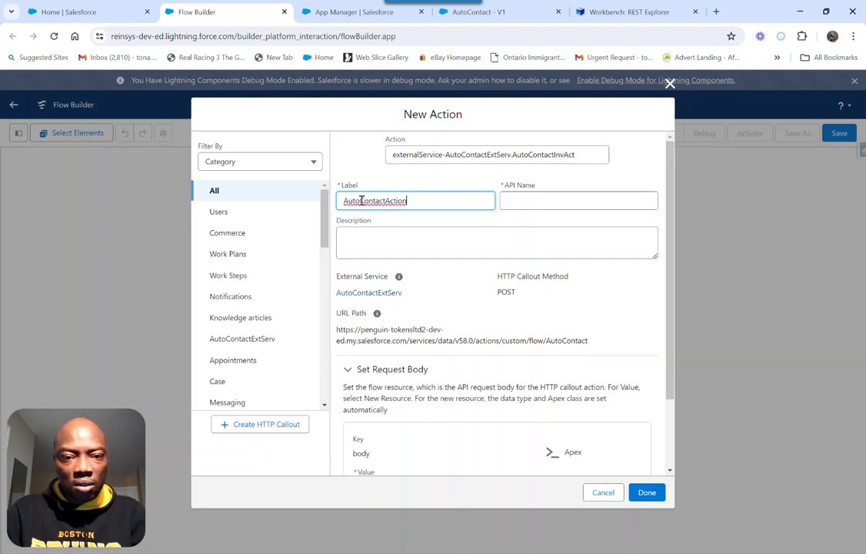
click(387, 201)
key(Tab)
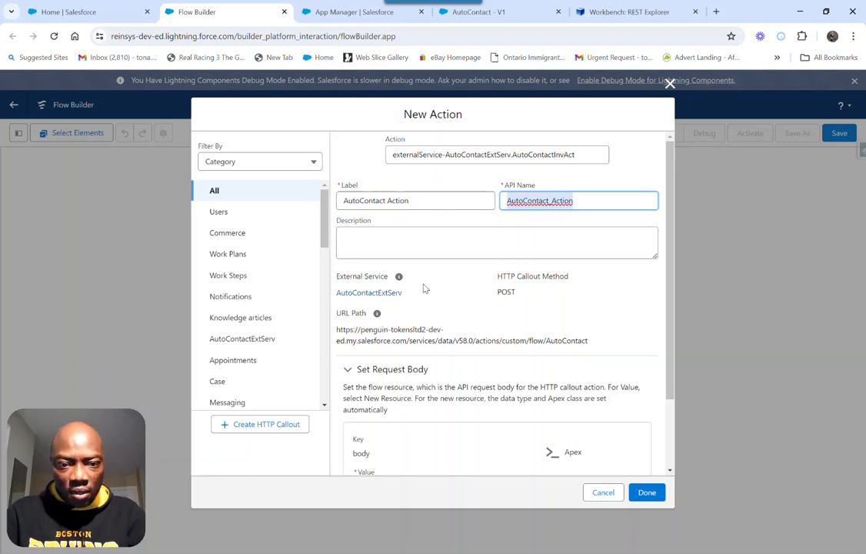
Switch to Workbench, examine the structure of the full JSON request body, and return to the action's request body settings
scroll(456, 326, down, 2)
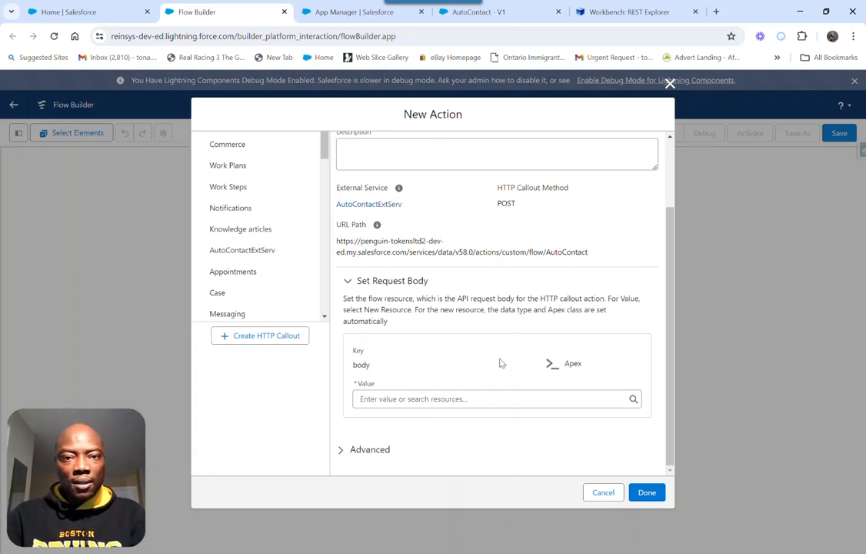
click(619, 12)
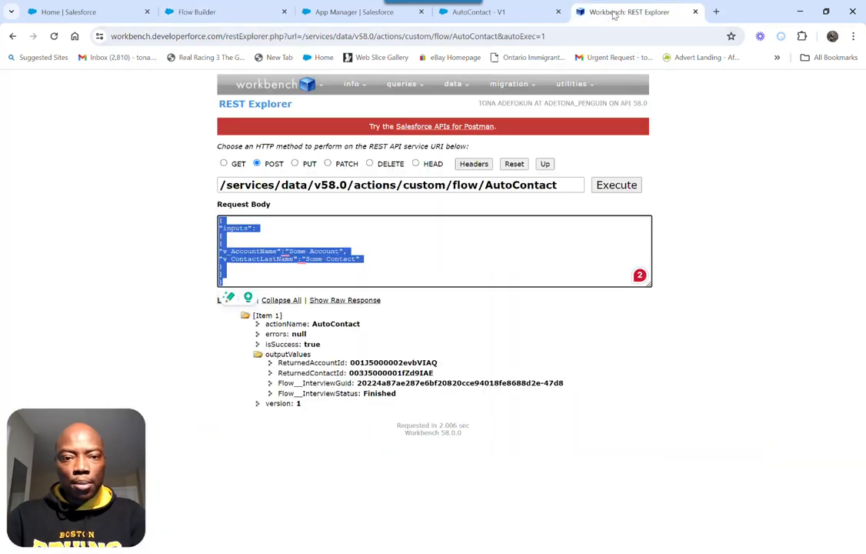
click(254, 246)
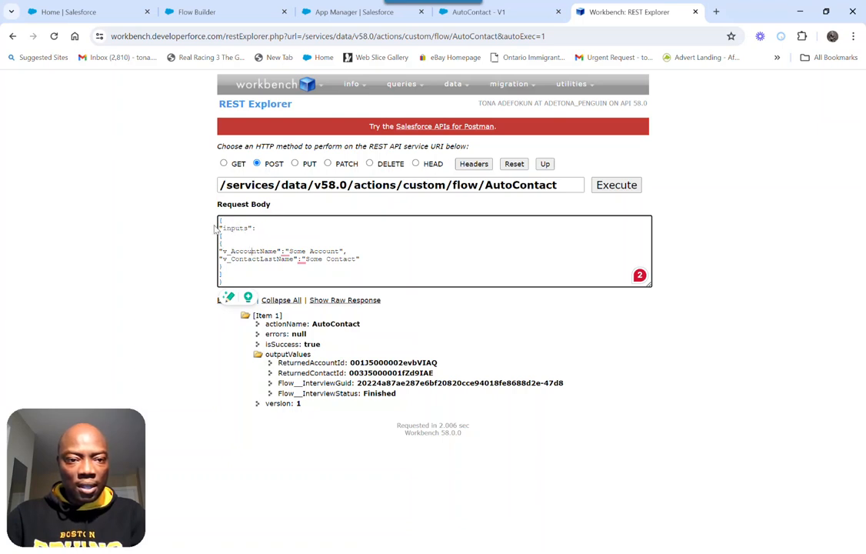
drag(227, 281, 221, 221)
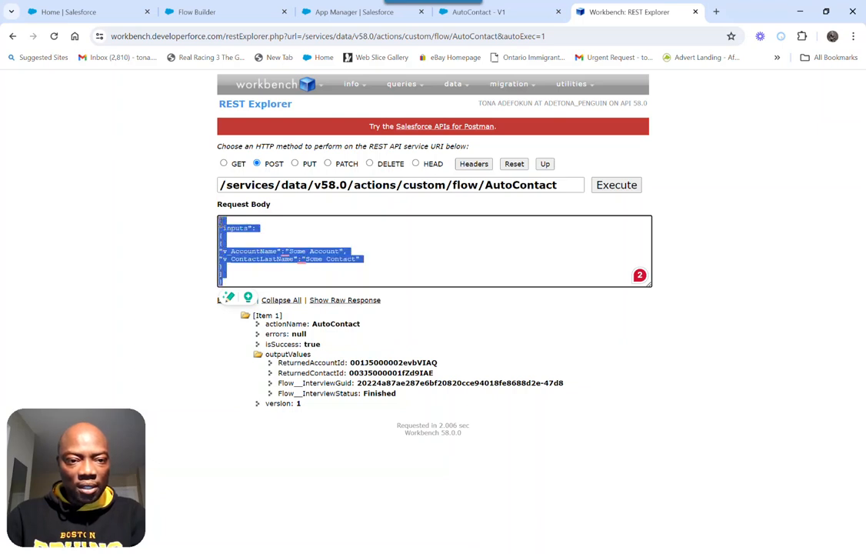
click(220, 220)
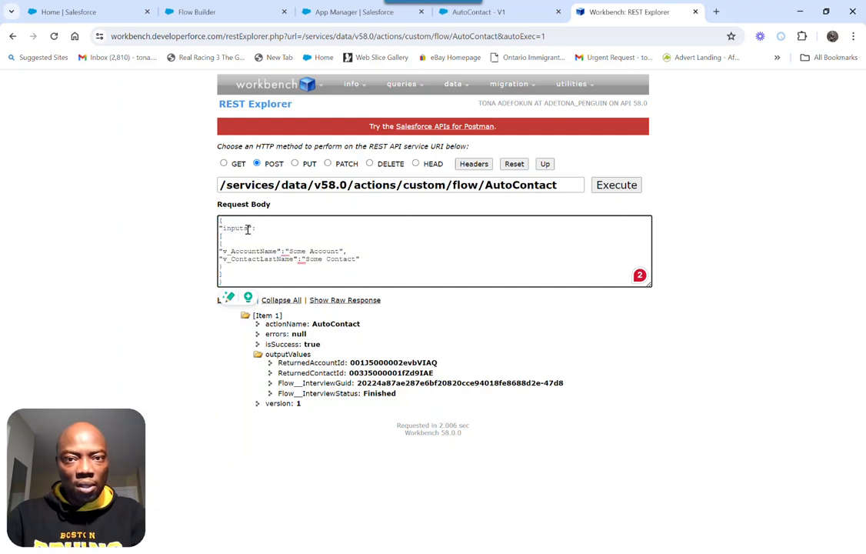
click(214, 13)
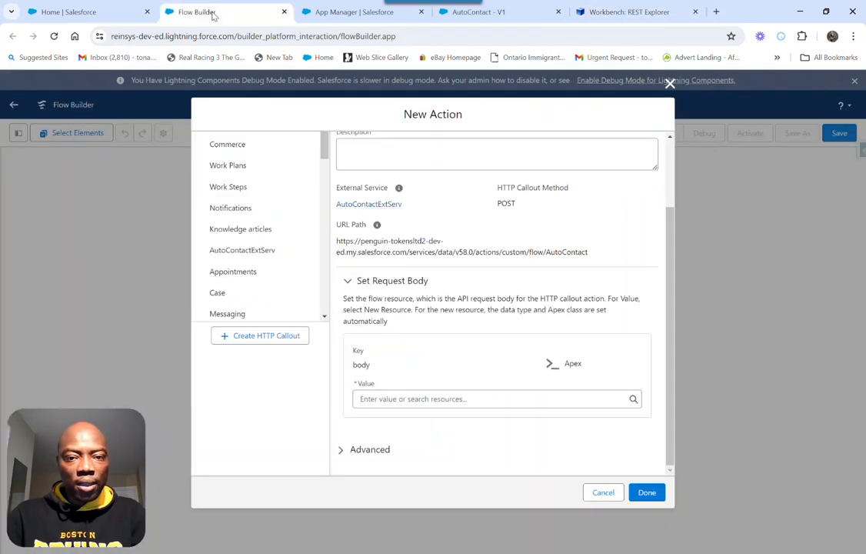
click(408, 399)
text(ReqBody)
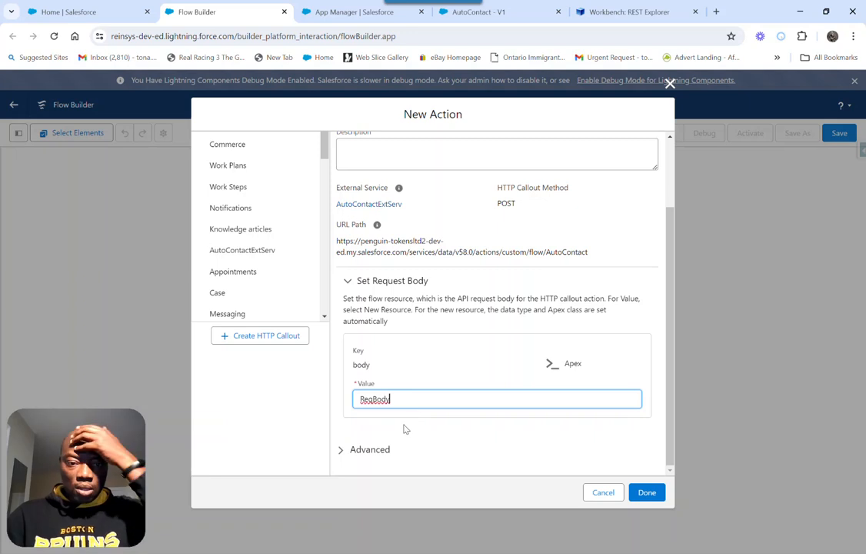
click(404, 427)
double_click(400, 398)
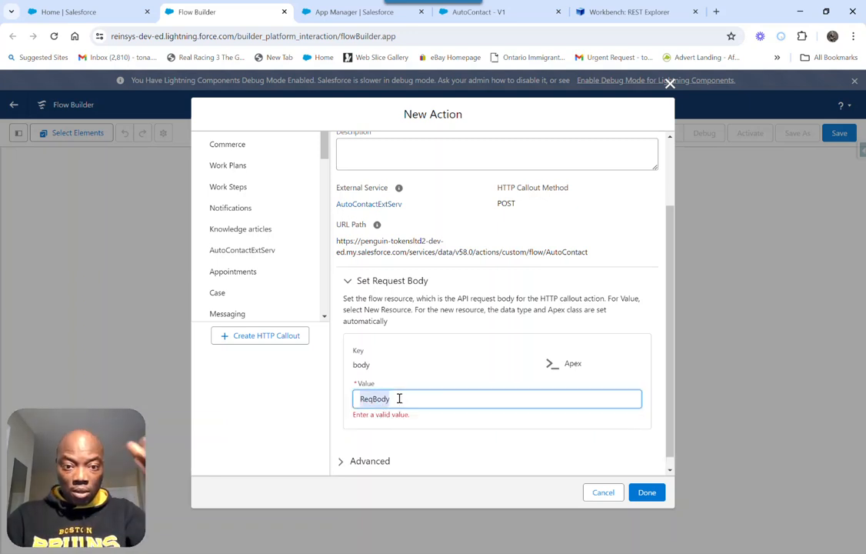
key(BackSpace)
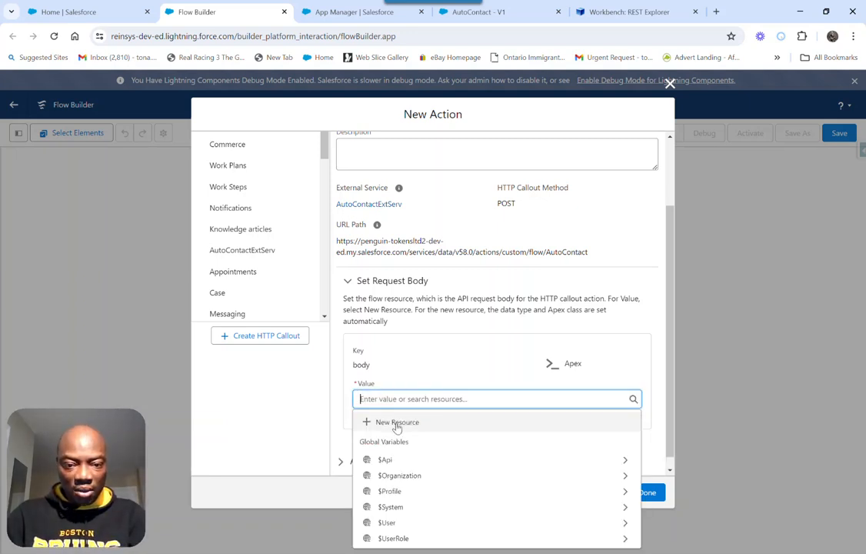
Create an Apex-defined resource named ReqBody as the value of the action's request body, and finish the action
click(395, 422)
text(ReqBody)
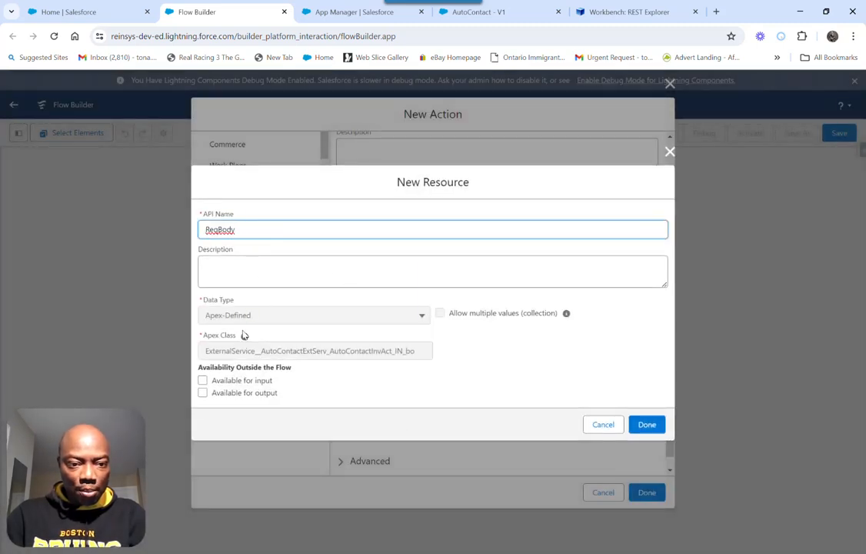
click(645, 427)
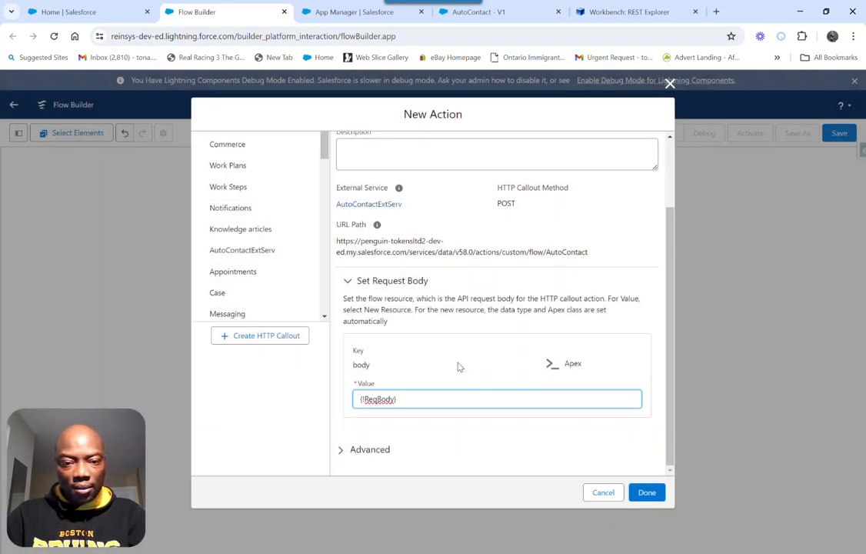
click(458, 363)
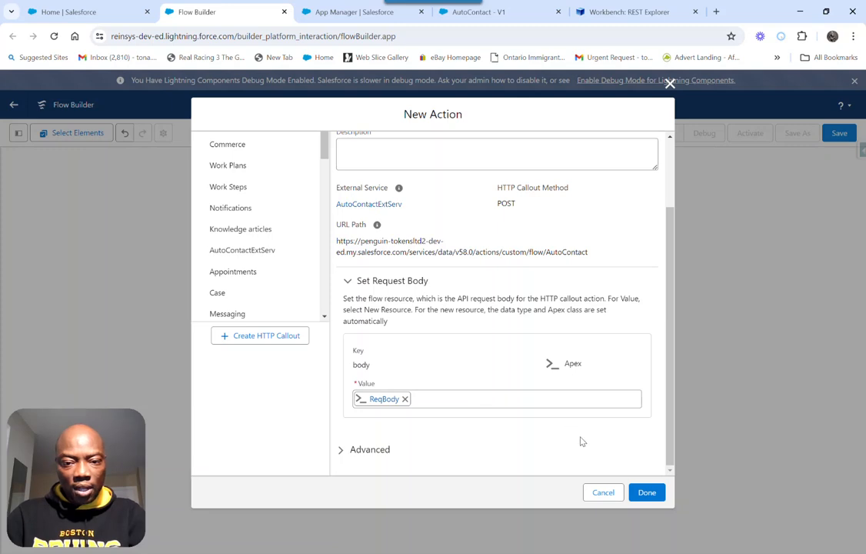
click(647, 493)
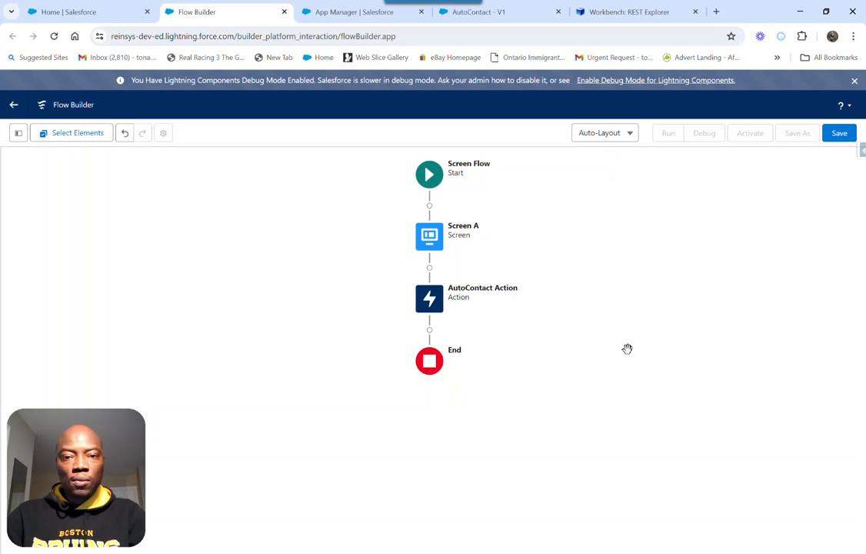
Add an Assignment element labelled Assign Values between Screen A and AutoContact Action
click(429, 268)
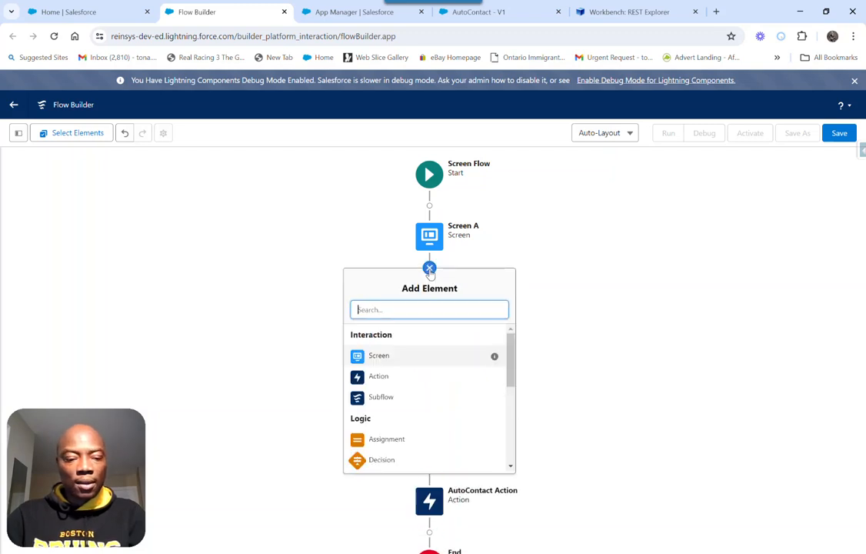
text(ac)
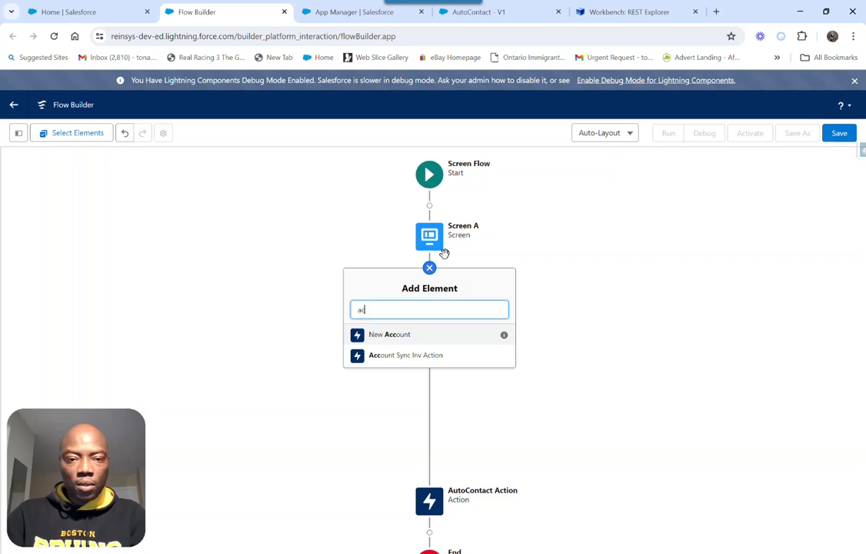
key(BackSpace)
key(BackSpace)
text(ass)
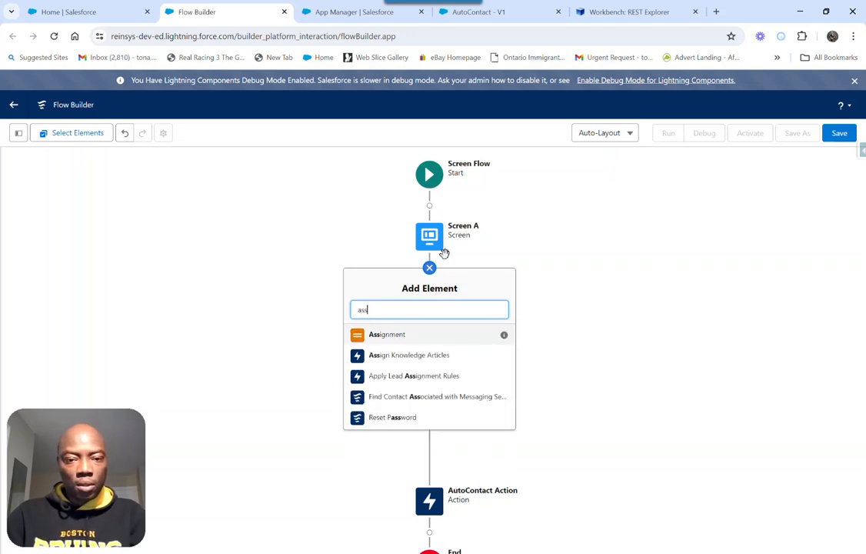
click(393, 337)
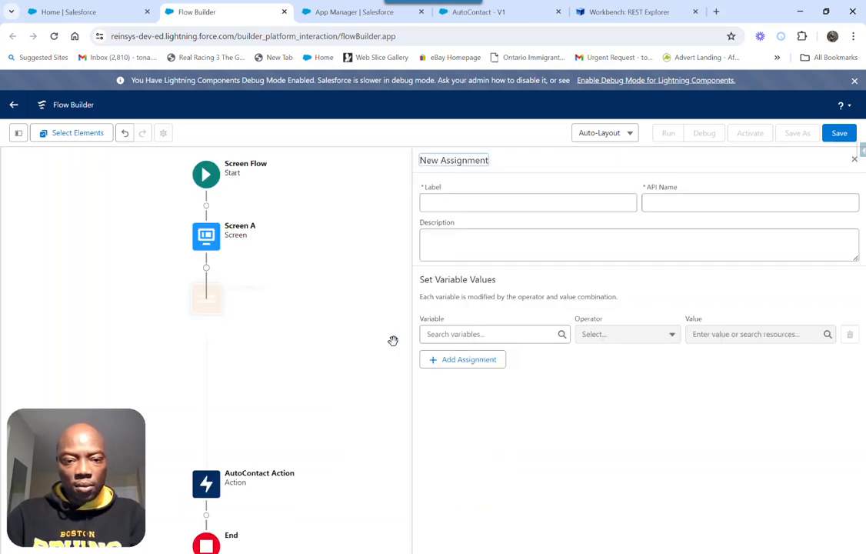
click(458, 200)
text(Assign Values)
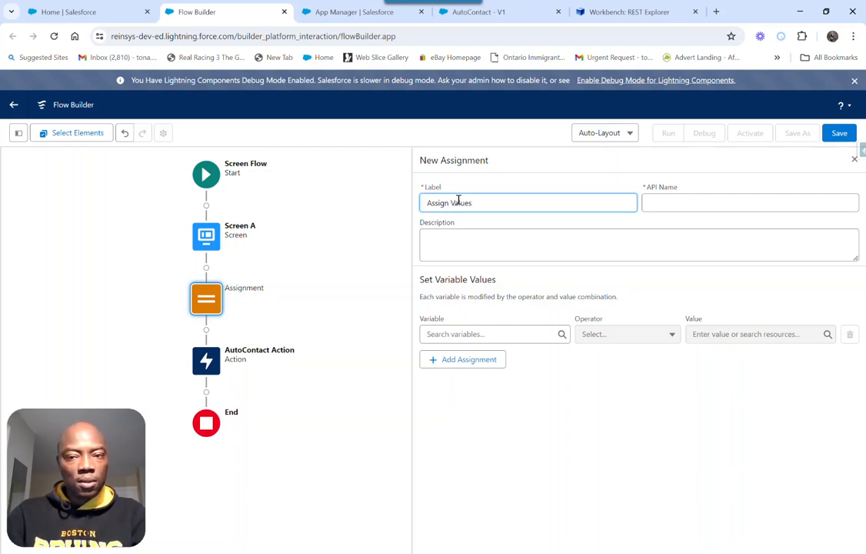
key(Tab)
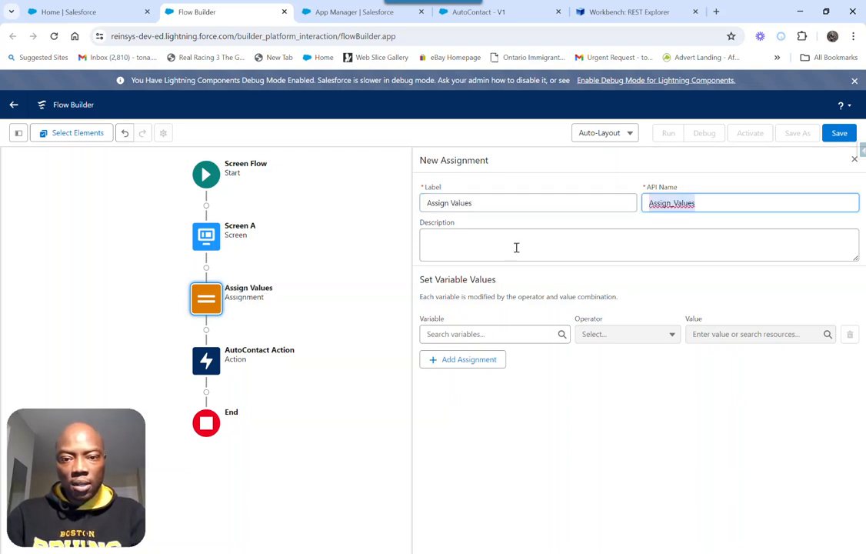
Choose the inputs collection of ReqBody as the variable to set in the Assign Values assignment
click(480, 332)
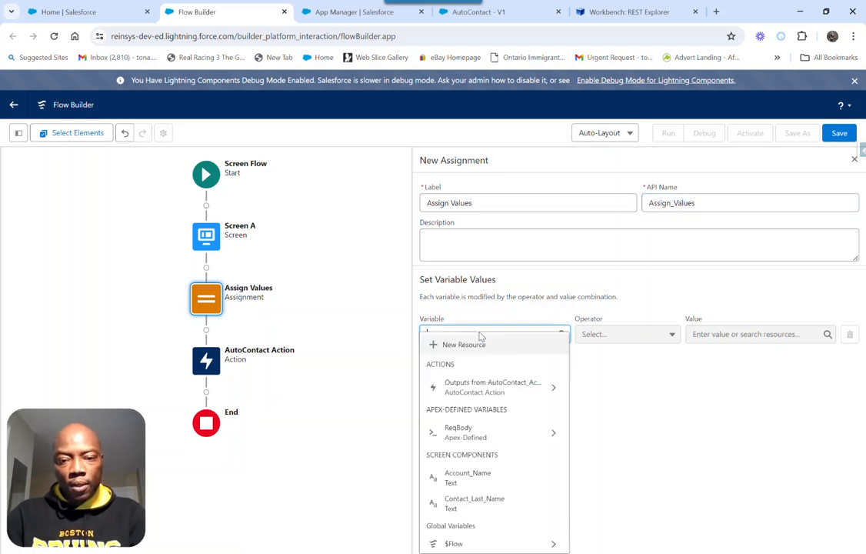
click(463, 435)
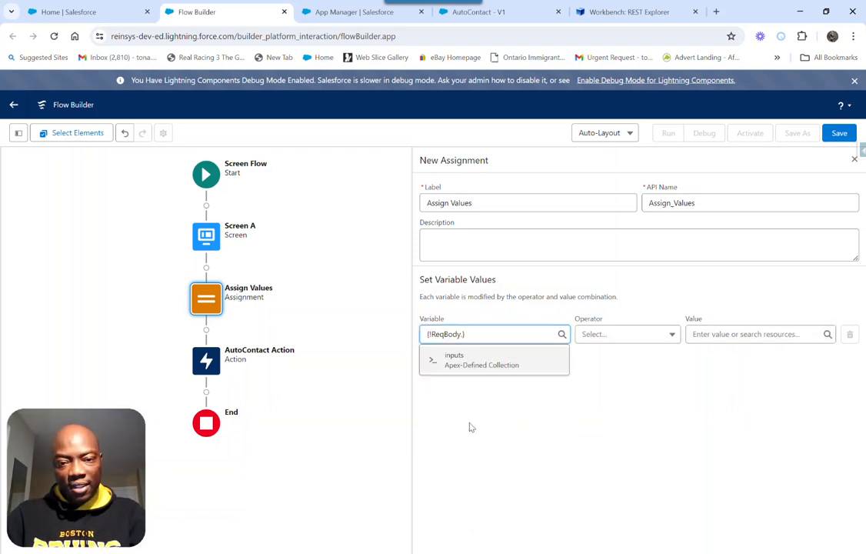
click(467, 364)
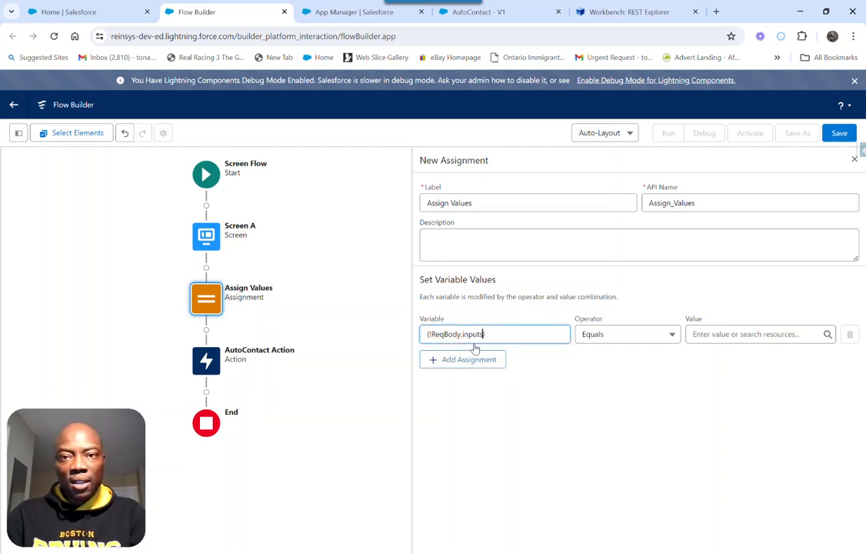
Examine the inputs array in Workbench's request body, glance at the AutoContact flow, and return to the screen flow
click(622, 8)
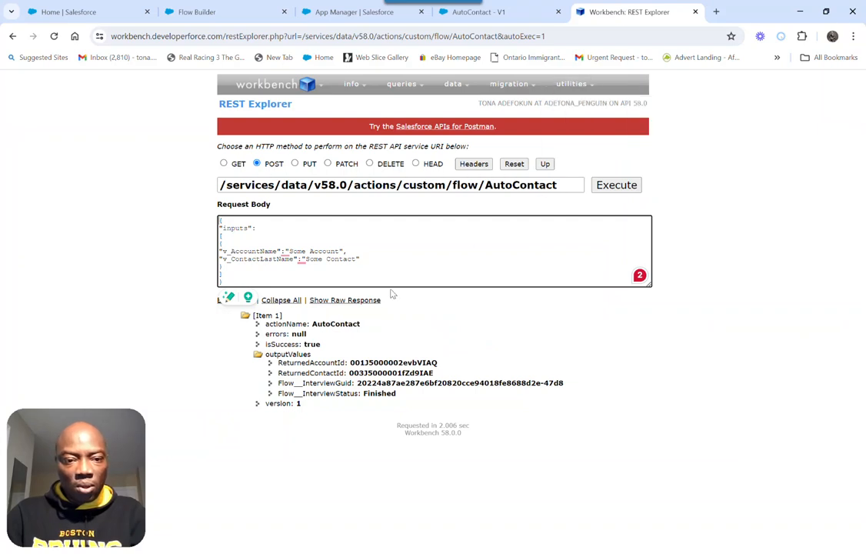
double_click(228, 236)
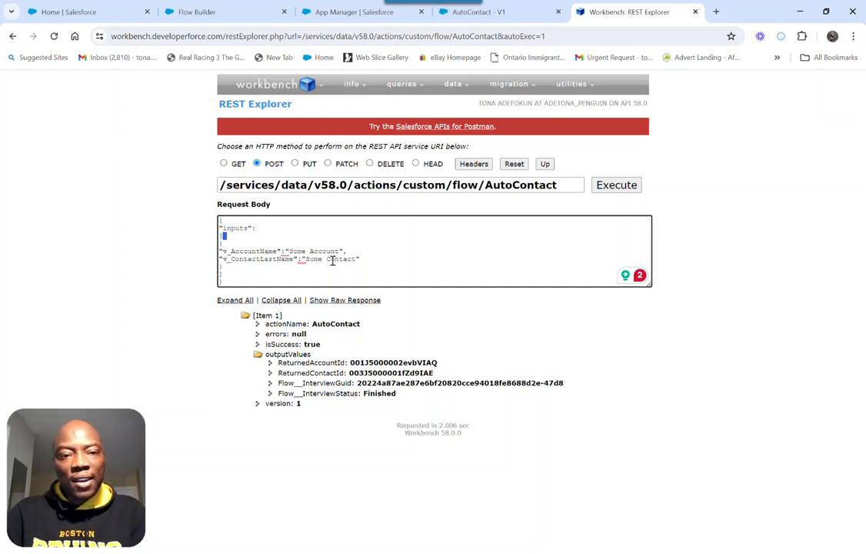
double_click(231, 229)
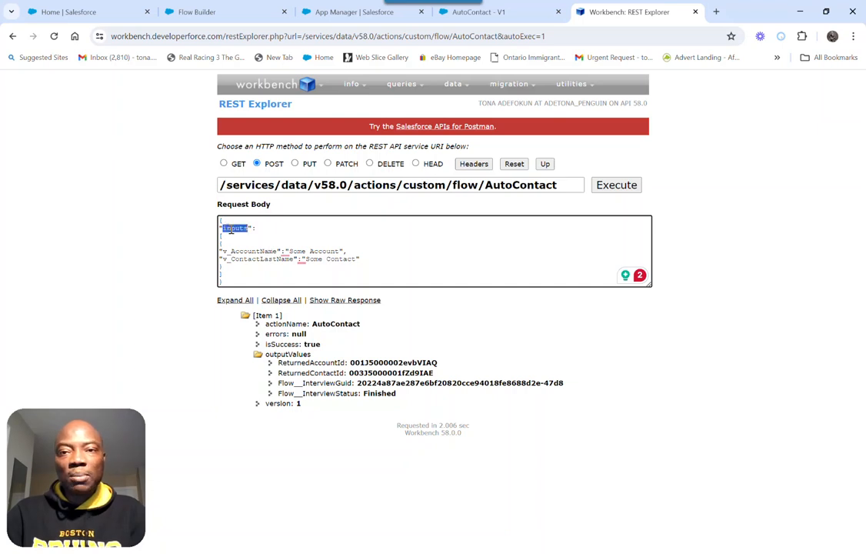
click(492, 12)
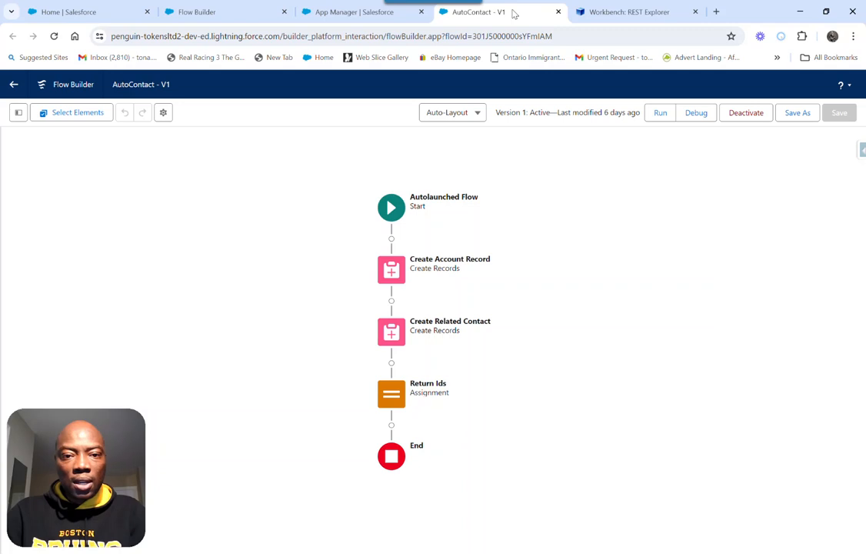
click(221, 13)
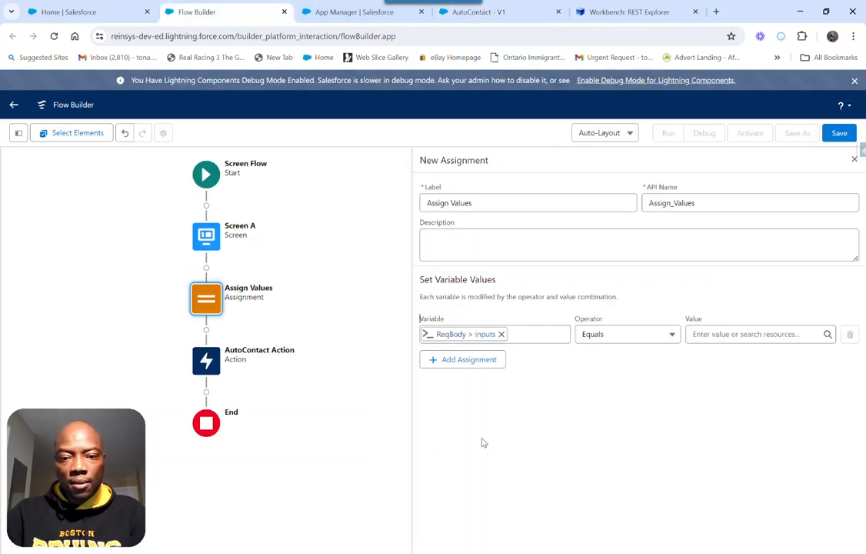
Clear the ReqBody inputs variable from the assignment, show the Toolbox, and reopen the Assign Values element
click(501, 335)
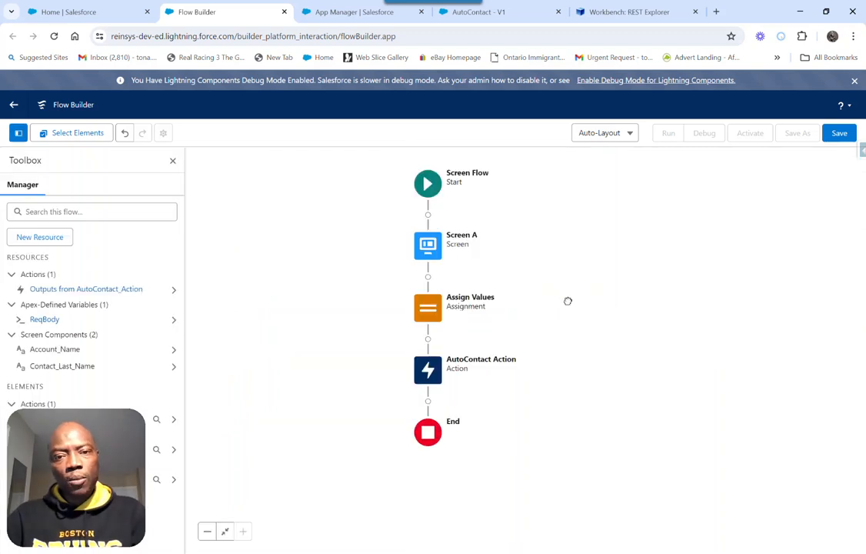
drag(568, 300, 513, 315)
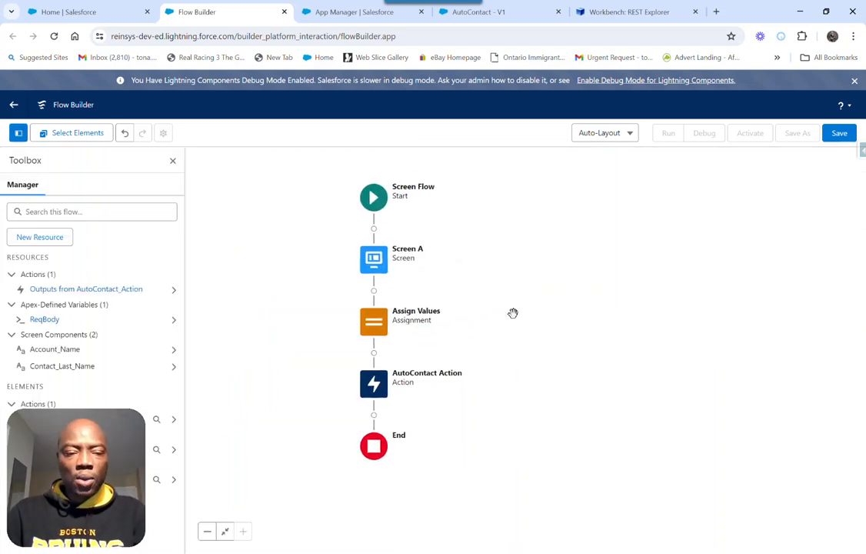
double_click(384, 327)
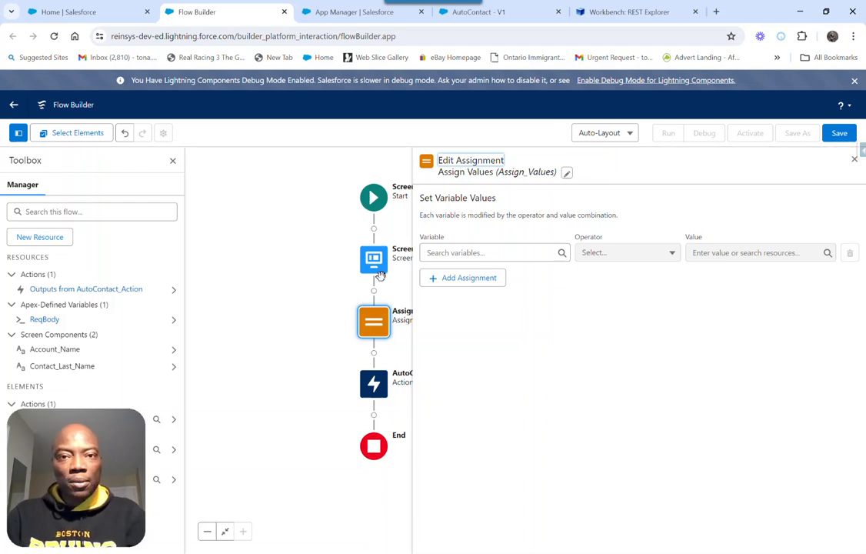
Switch to Workbench and examine the v_AccountName line of the JSON request body
click(624, 9)
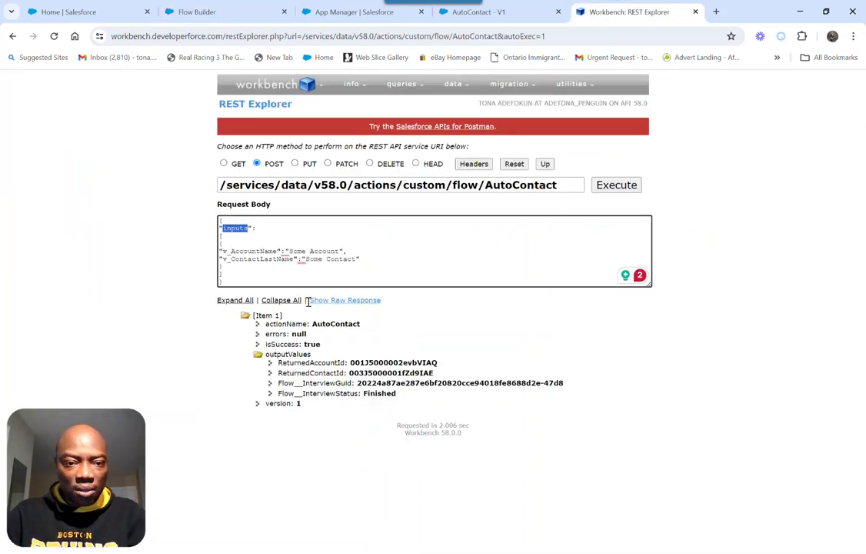
triple_click(244, 251)
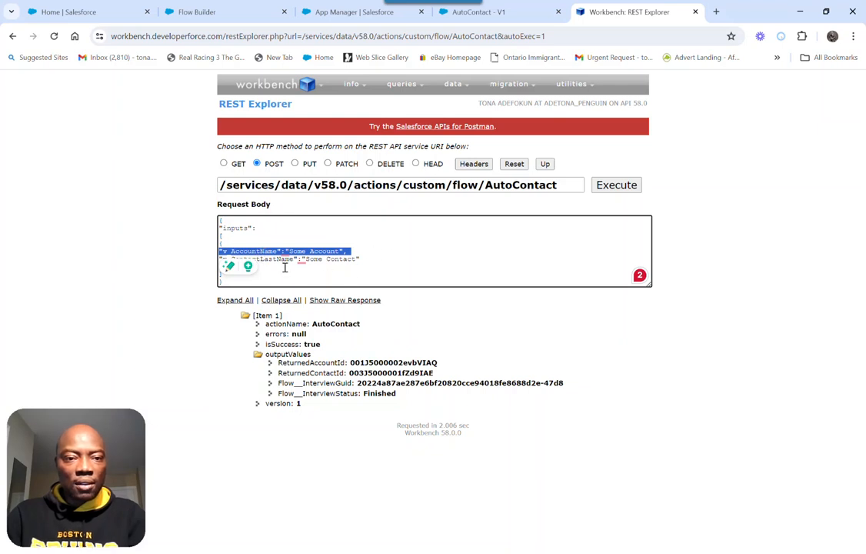
Return to the screen flow in Flow Builder and start a new Variable resource with the API name ReqBodyInputs
click(205, 12)
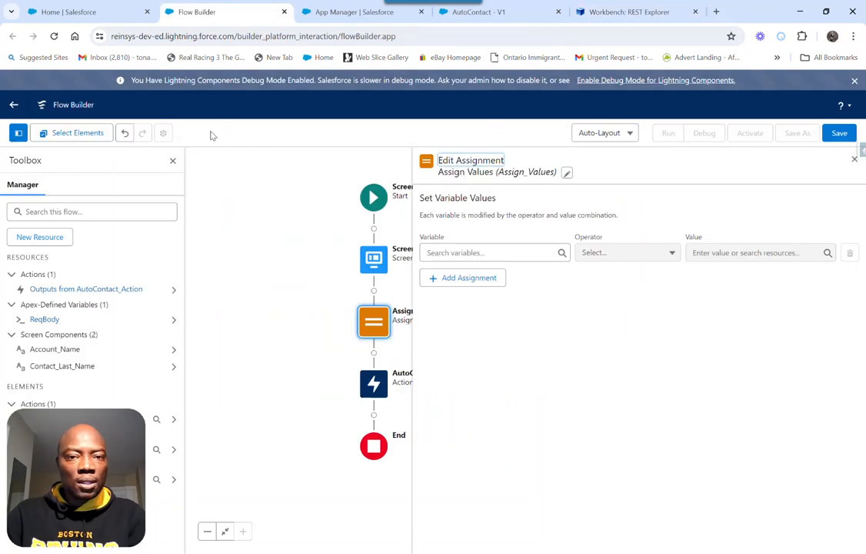
click(41, 239)
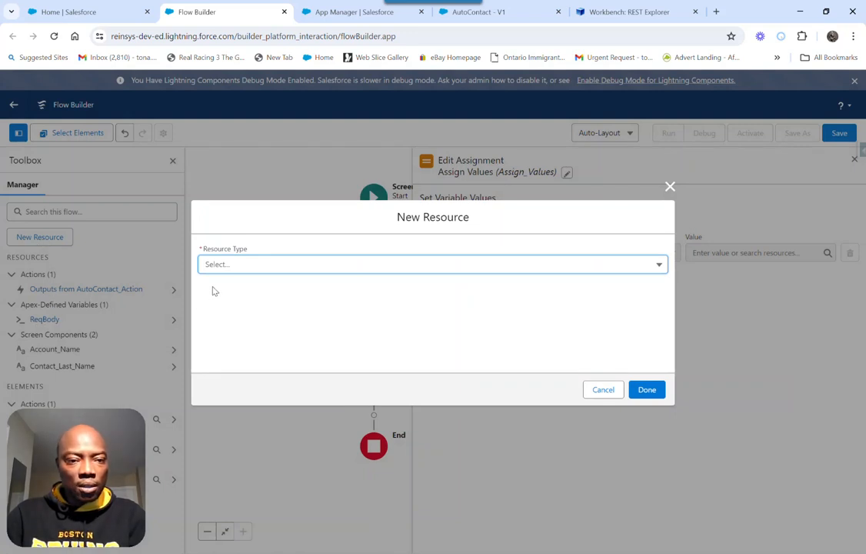
click(255, 266)
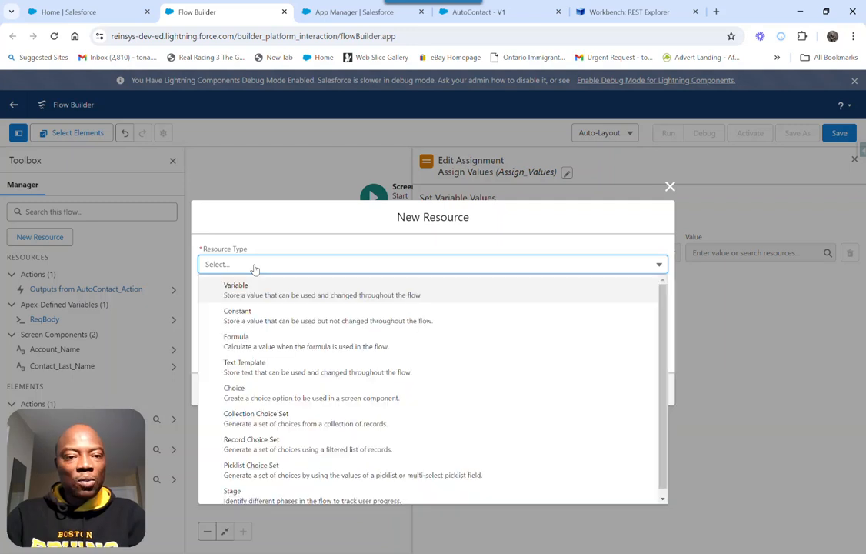
click(245, 288)
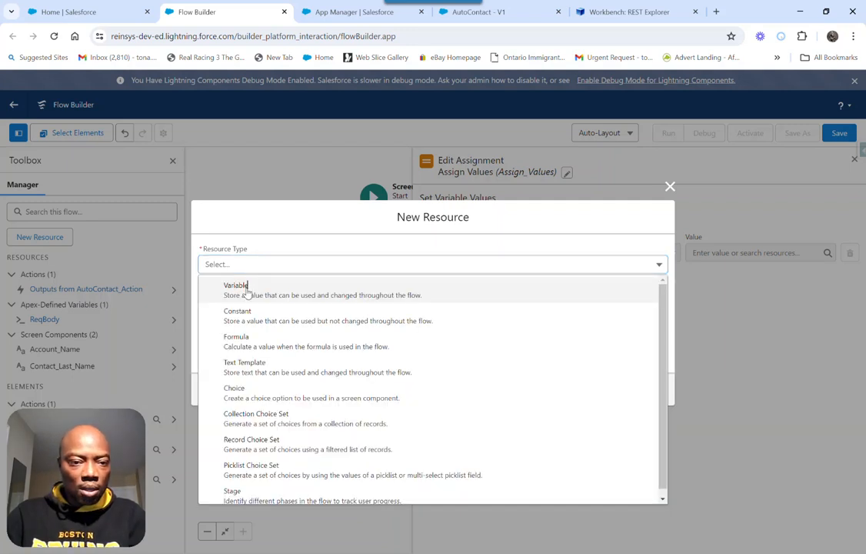
click(229, 288)
text(Re)
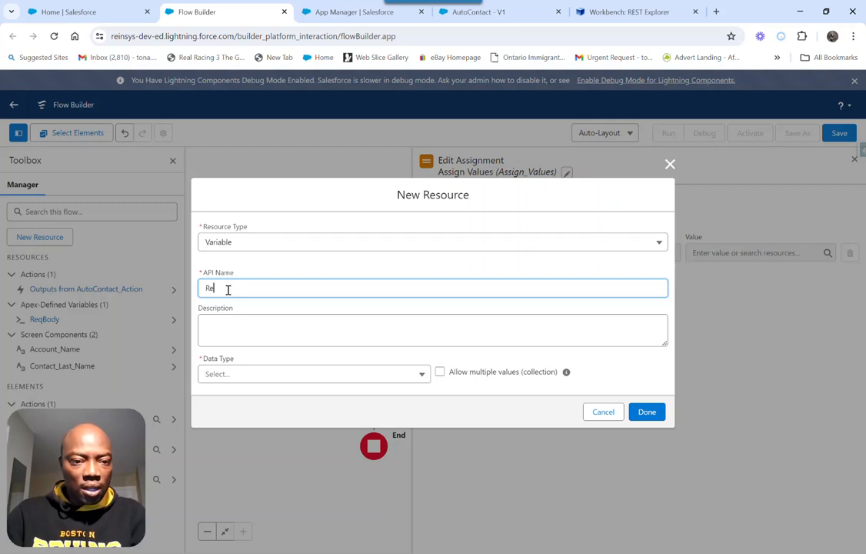
text(qBodyInpu)
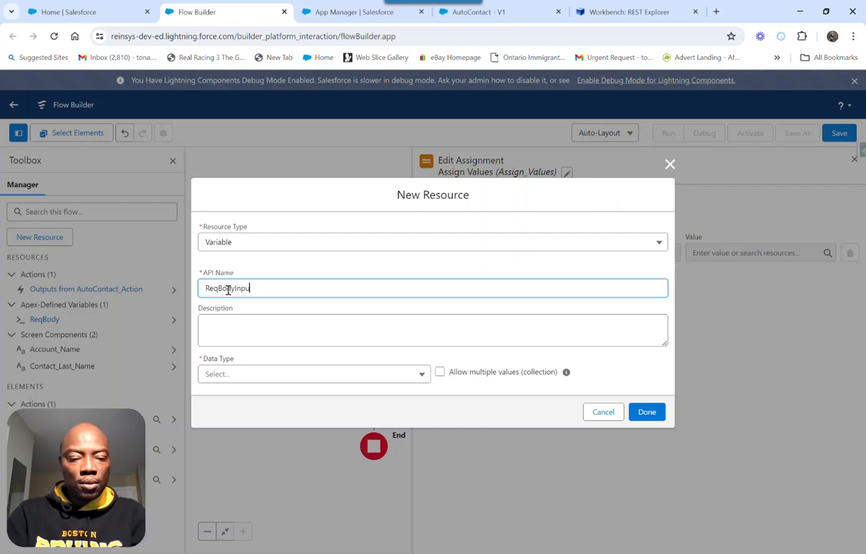
Make ReqBodyInputs an Apex-Defined variable using the second listed ExternalService__AutoContactExtServ_AutoContactInvAct_IN_bo… class, and finish creating it
click(238, 376)
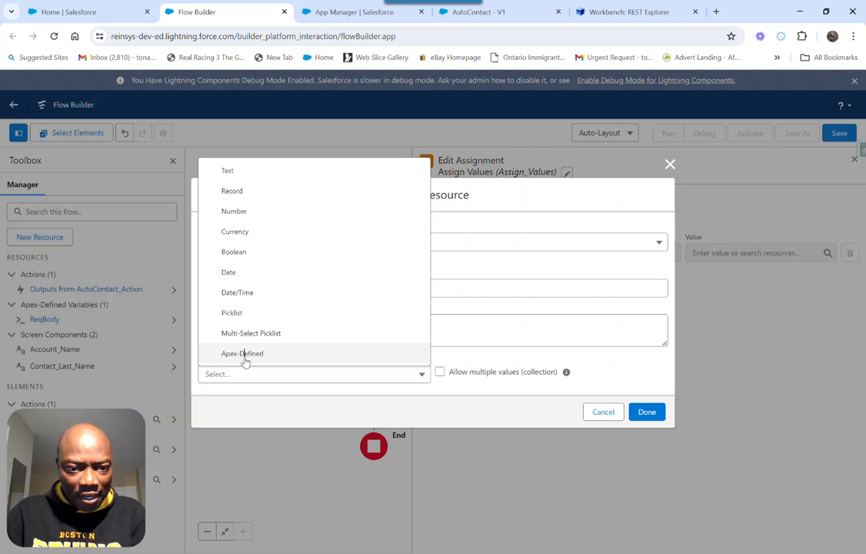
click(244, 358)
click(234, 374)
text(auto)
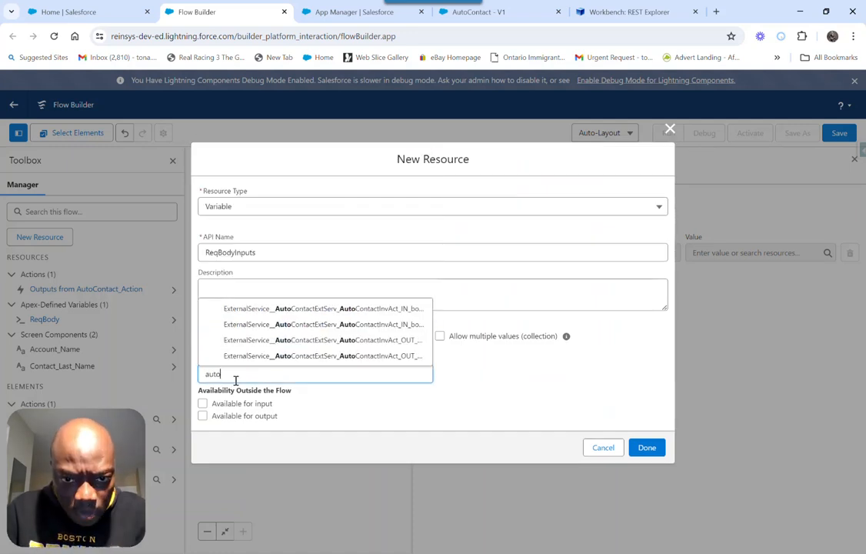
click(420, 330)
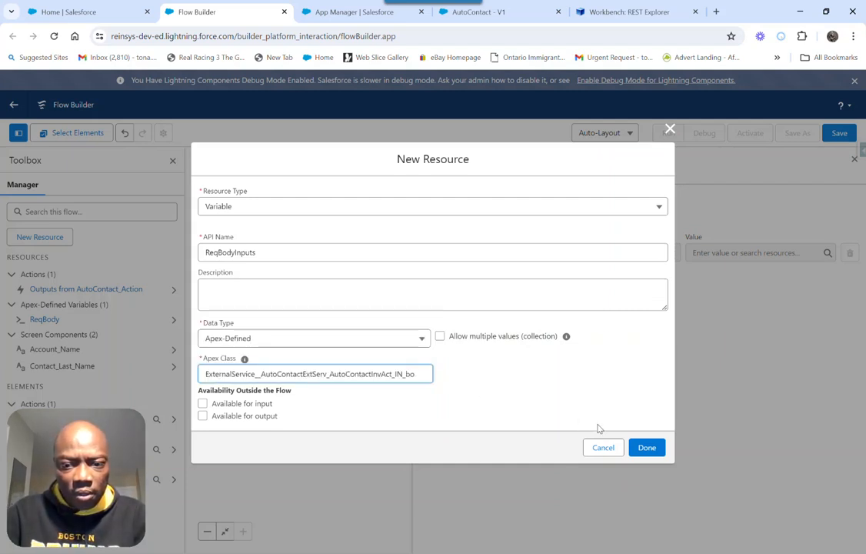
click(647, 447)
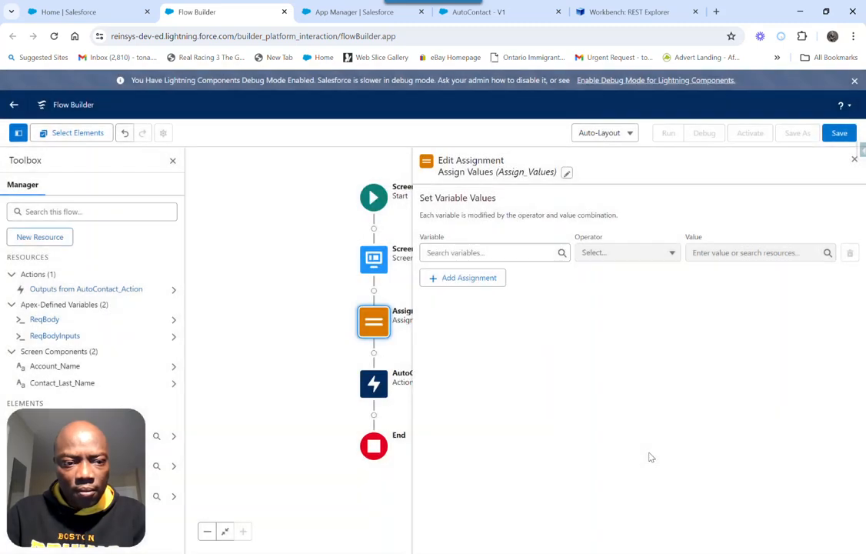
Choose vx5fAccountName of ReqBodyInputs as the variable in the first row of the Assign Values assignment
click(469, 252)
text(re)
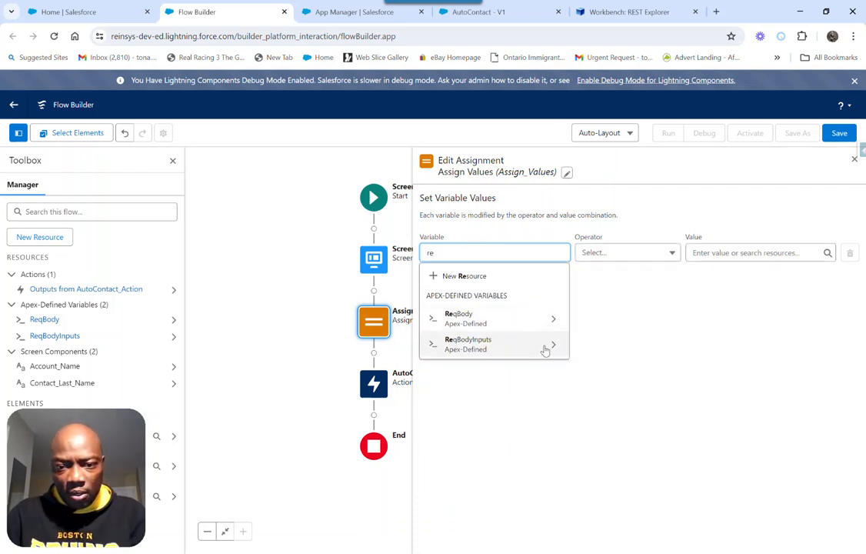
click(545, 349)
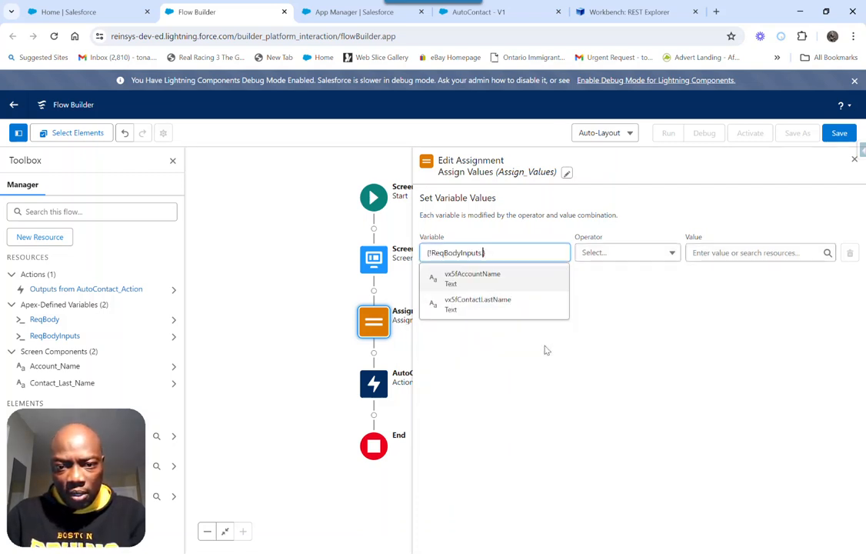
click(477, 281)
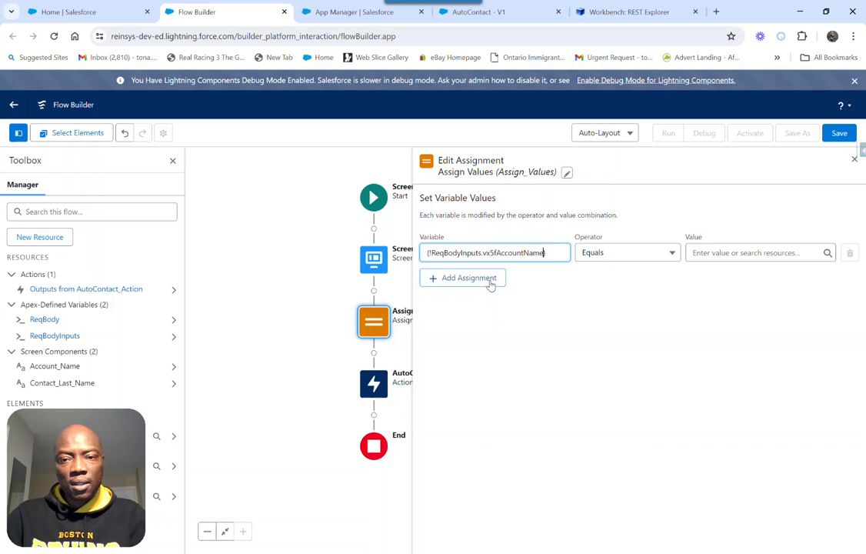
Add a second assignment row with vx5fContactLastName of ReqBodyInputs as its variable
click(490, 280)
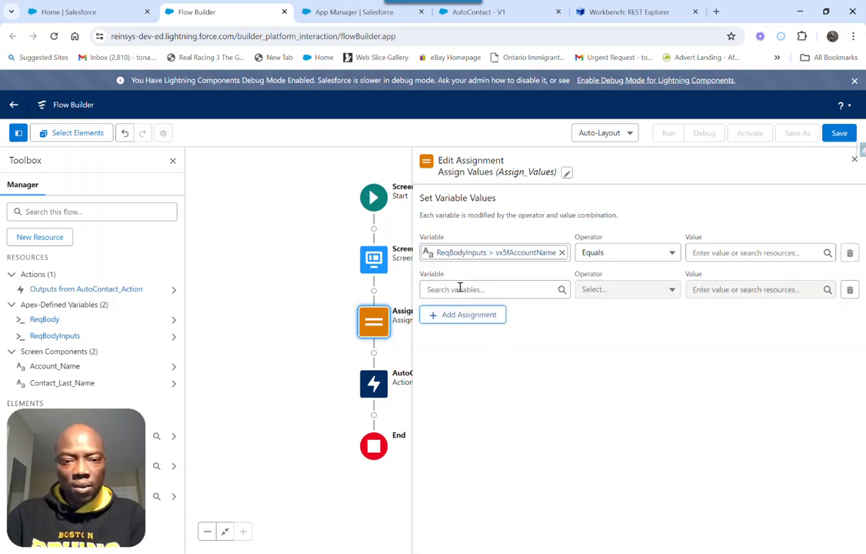
click(459, 289)
text(re)
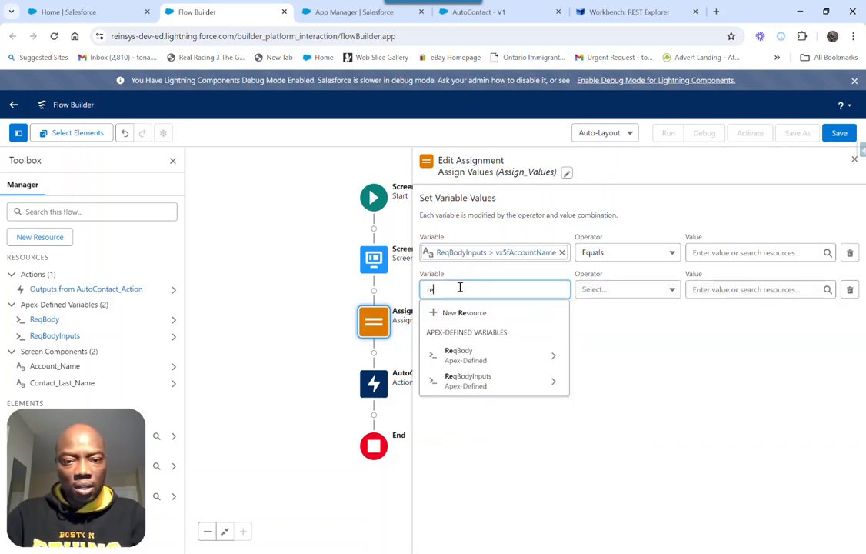
click(538, 384)
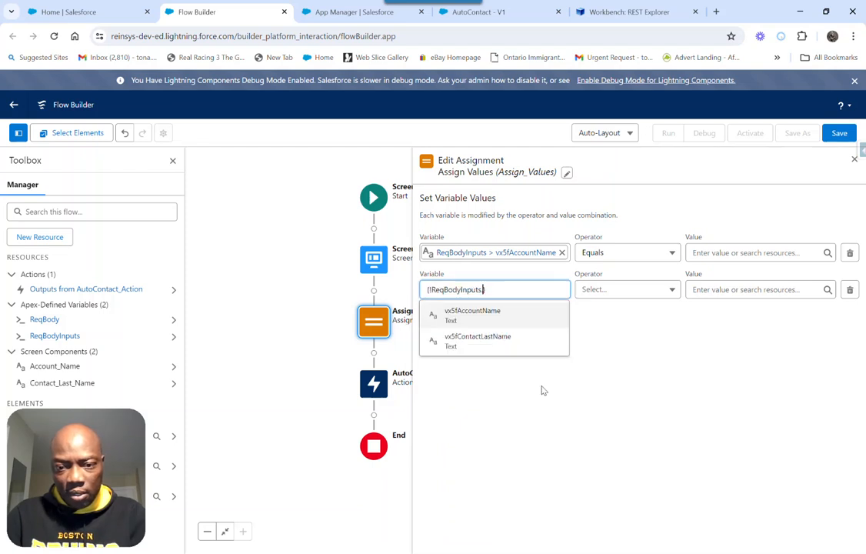
click(481, 340)
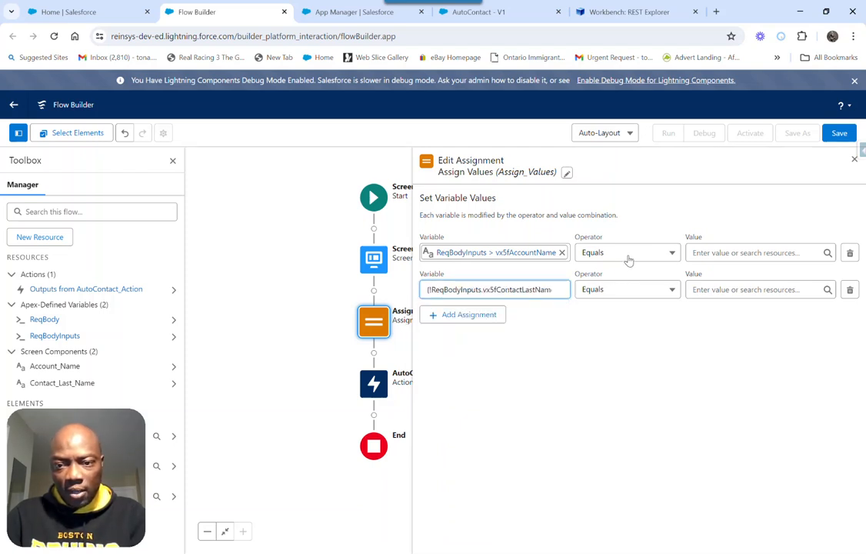
Set the account name row's value to the Account_Name screen component and the contact row's value to Contact_Last_Name
click(731, 252)
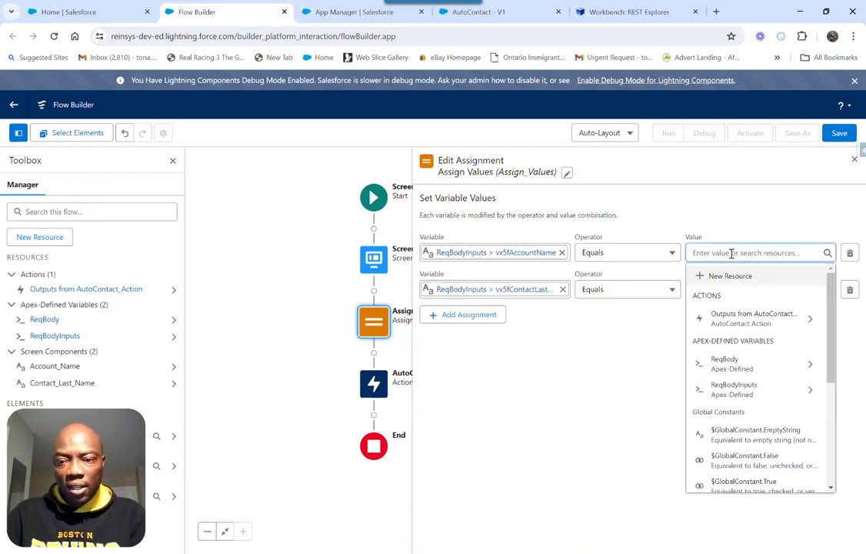
scroll(746, 369, down, 5)
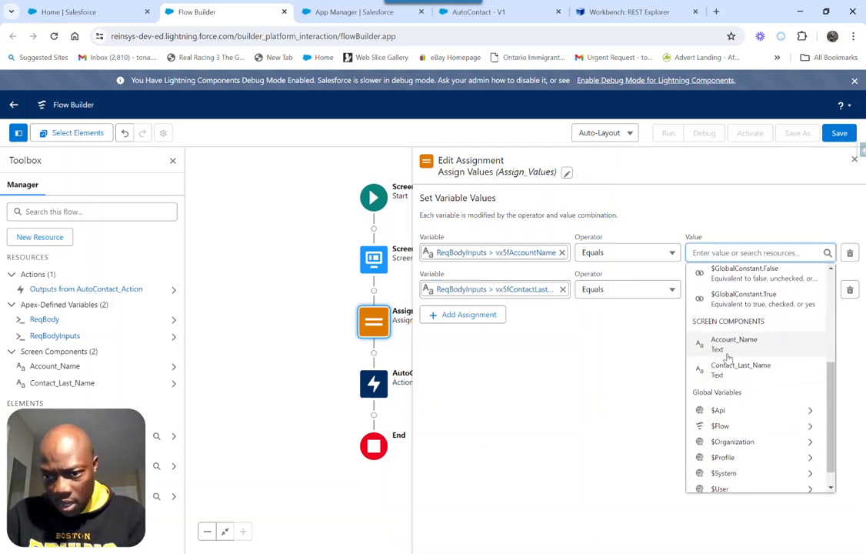
click(727, 345)
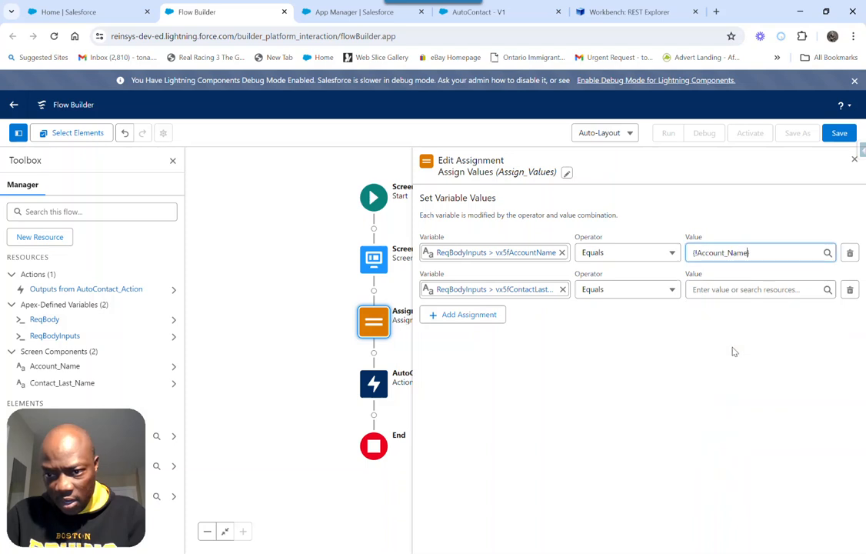
click(731, 289)
scroll(738, 431, down, 5)
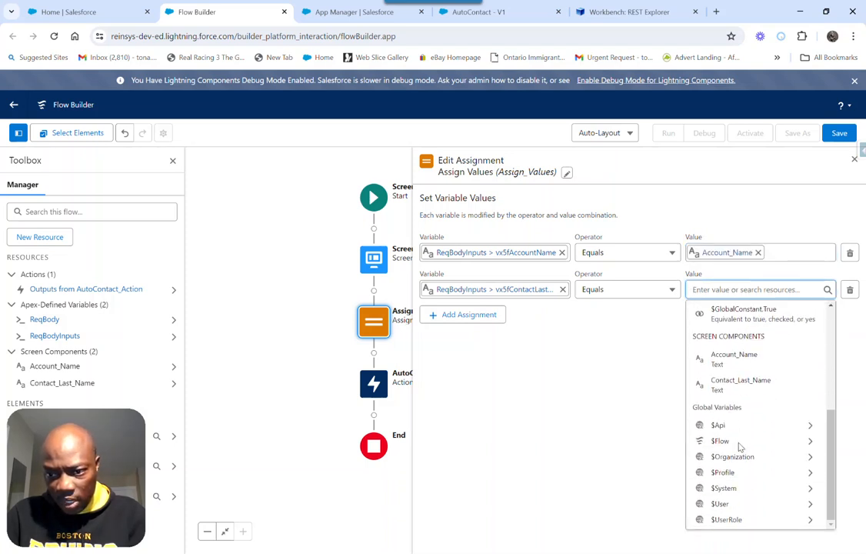
click(740, 384)
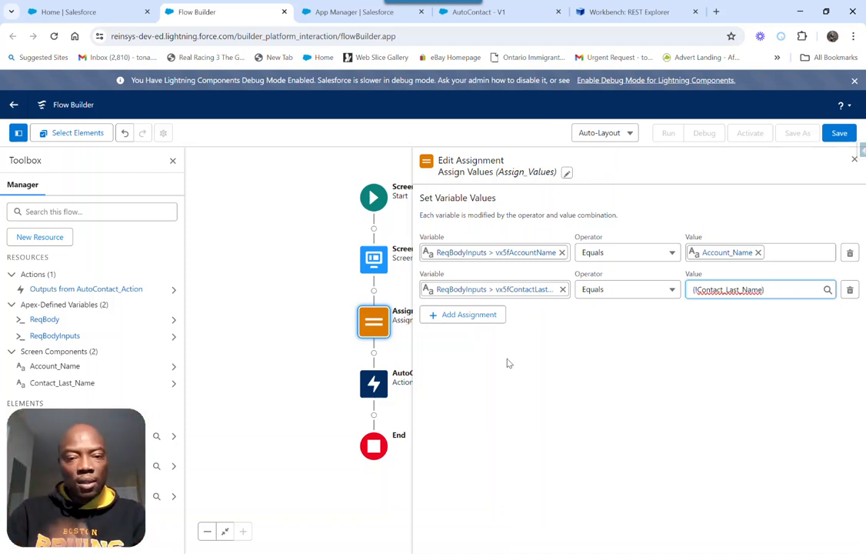
Add a third assignment row to the Assign Values element and start choosing its variable
click(452, 317)
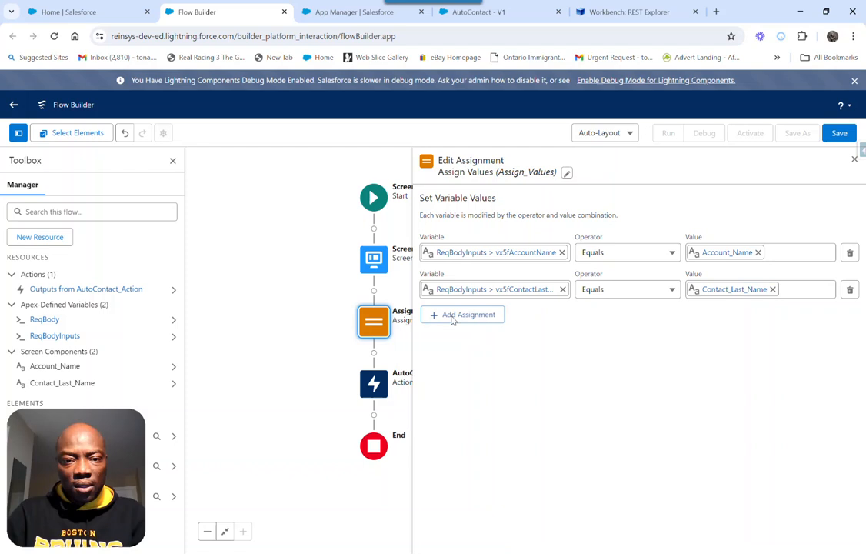
click(449, 328)
text(re)
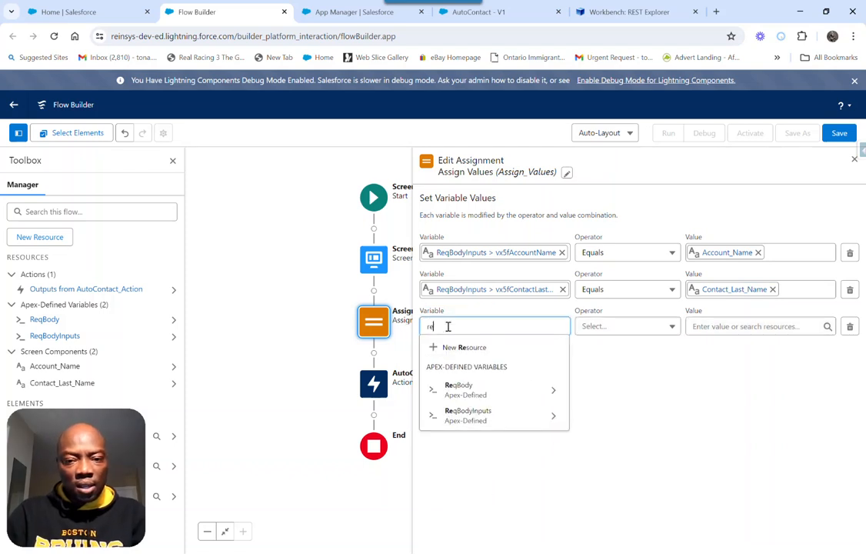
click(469, 389)
key(BackSpace)
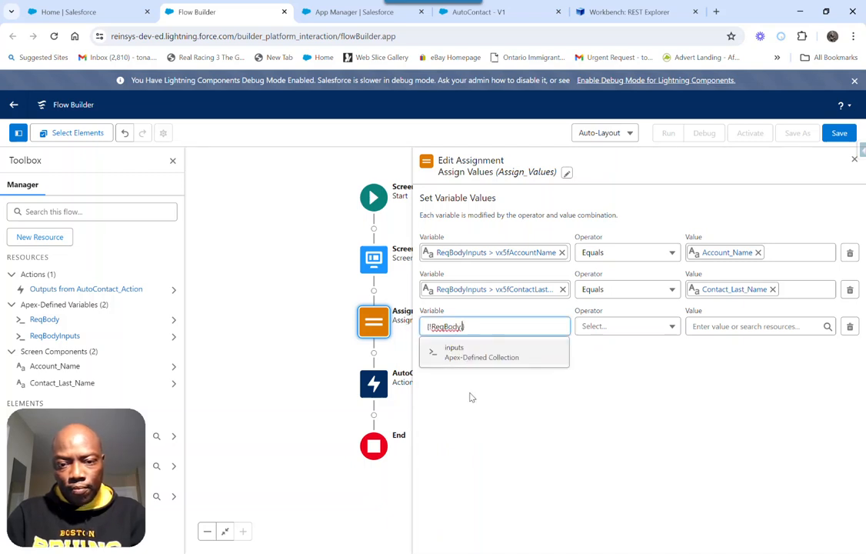
key(BackSpace)
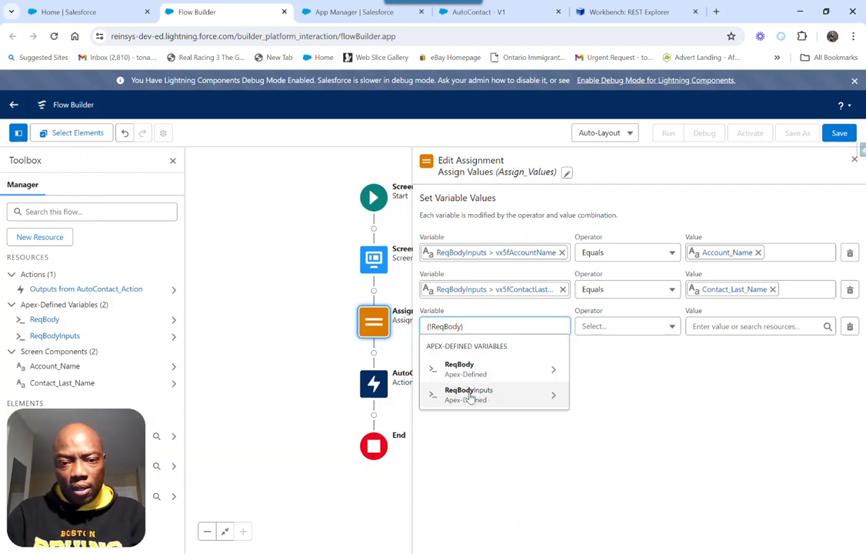
click(630, 373)
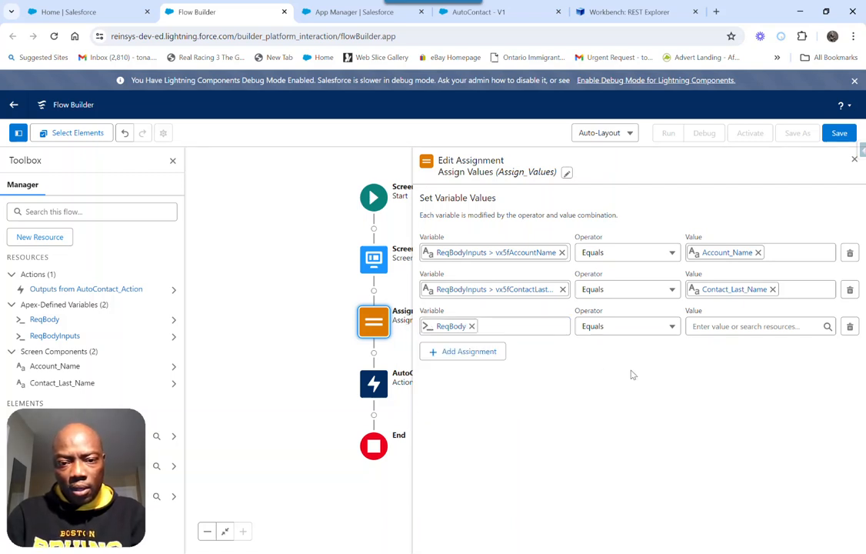
click(611, 329)
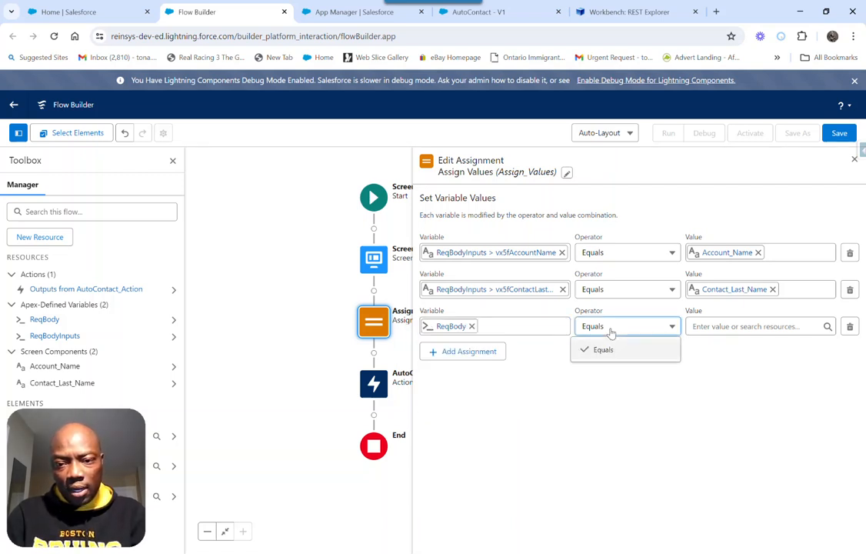
click(471, 327)
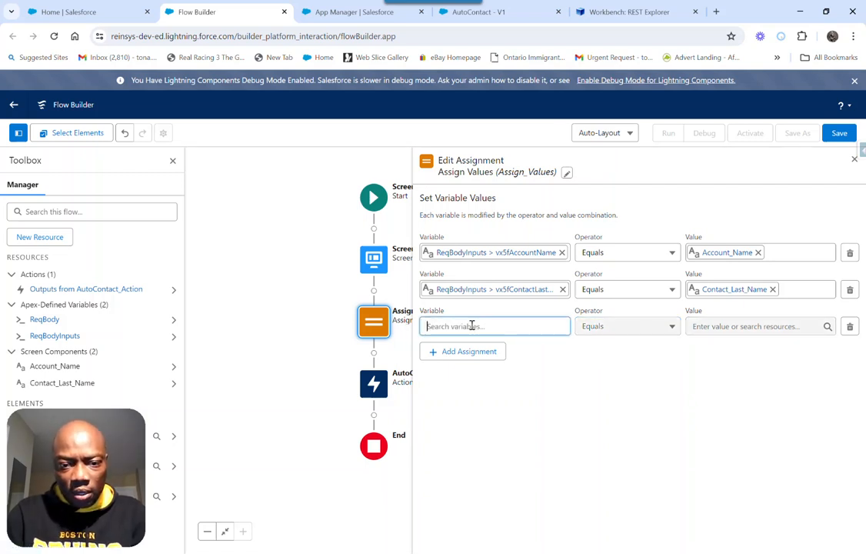
Set the third assignment row's variable to inputs of ReqBody and its operator to Add
text(re)
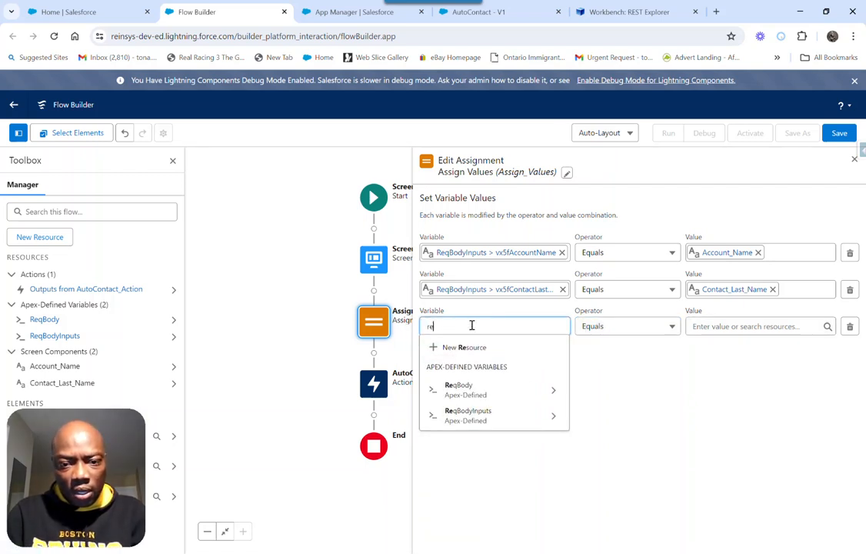
click(482, 391)
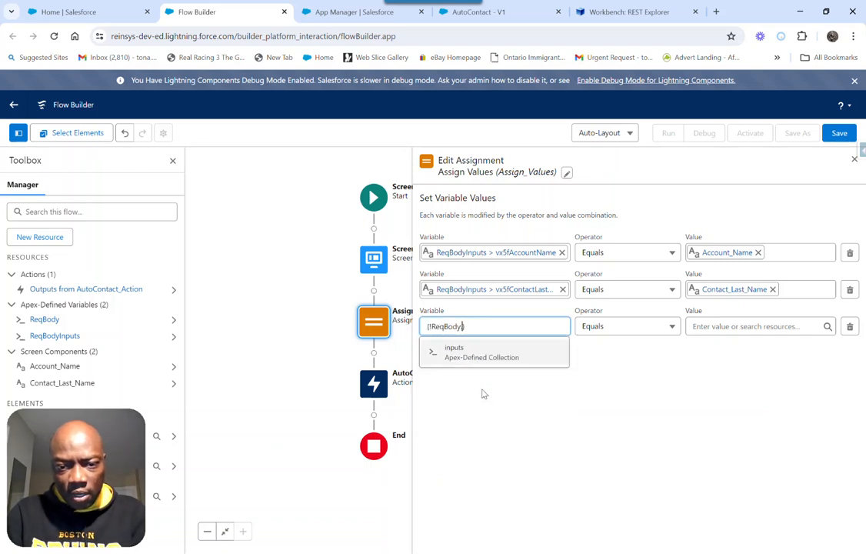
click(457, 360)
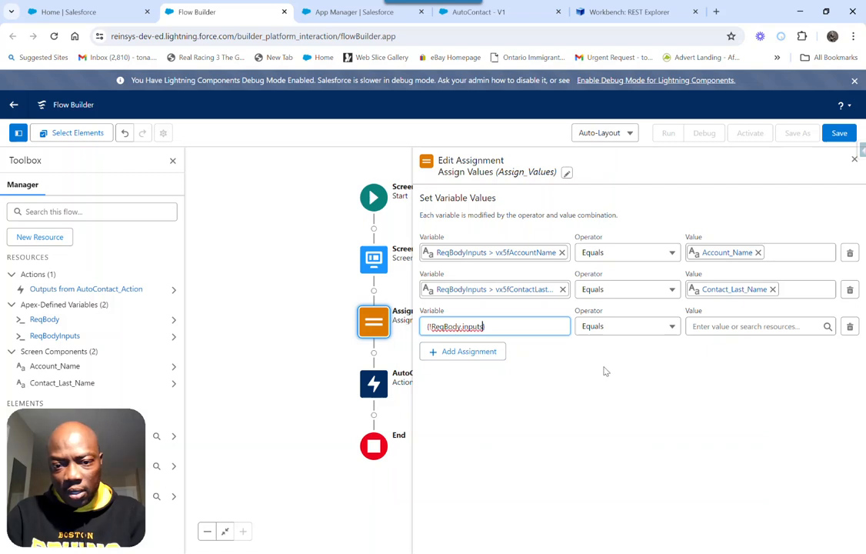
click(628, 332)
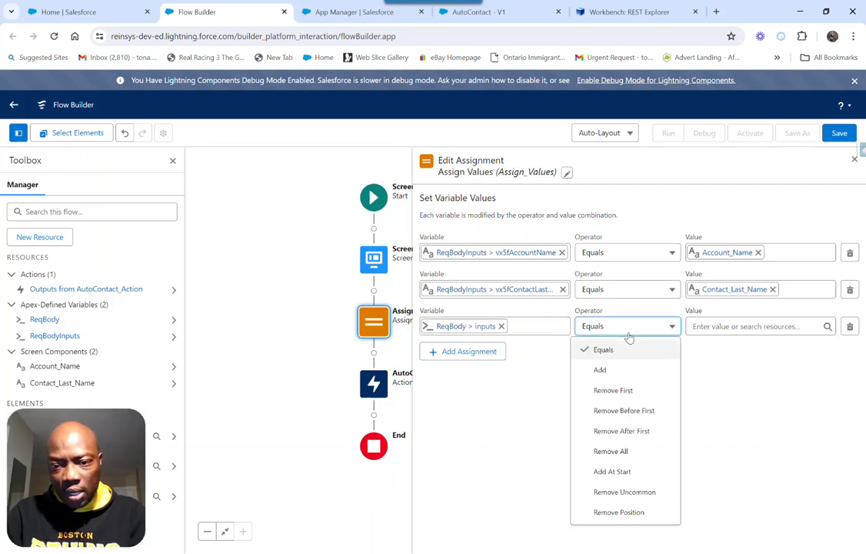
click(603, 371)
Choose the Apex-defined variable ReqBodyInputs as the third assignment row's value and close the Assign Values editor
click(721, 328)
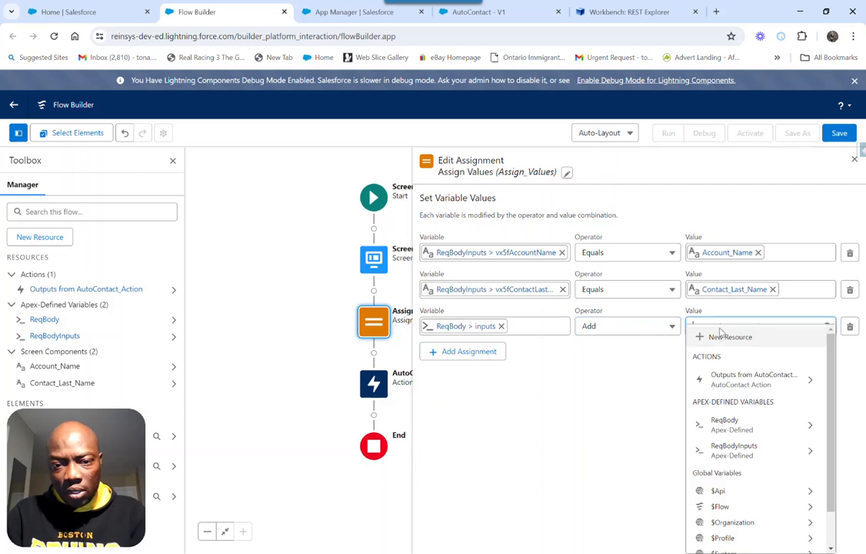
text(re)
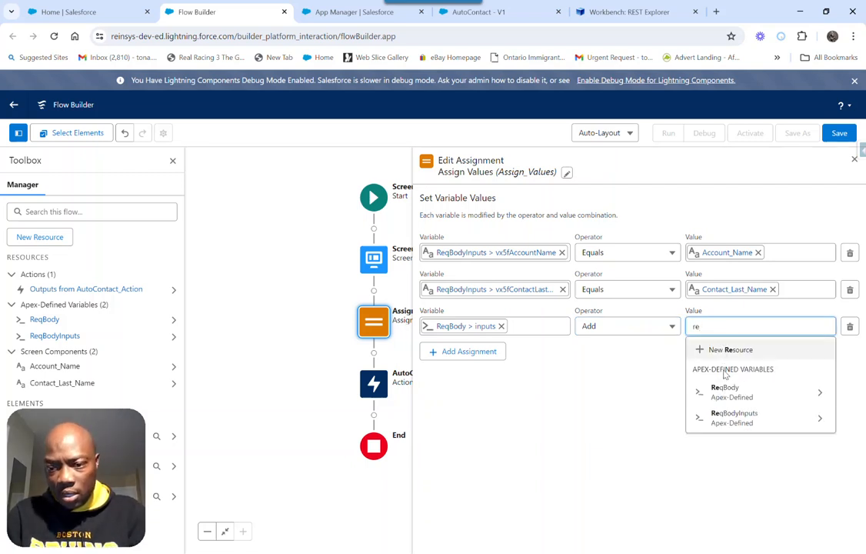
click(743, 420)
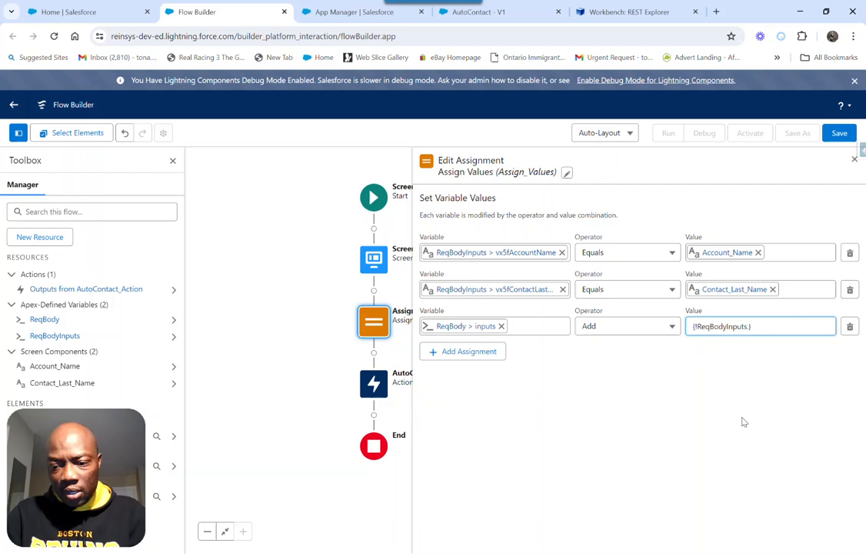
click(611, 409)
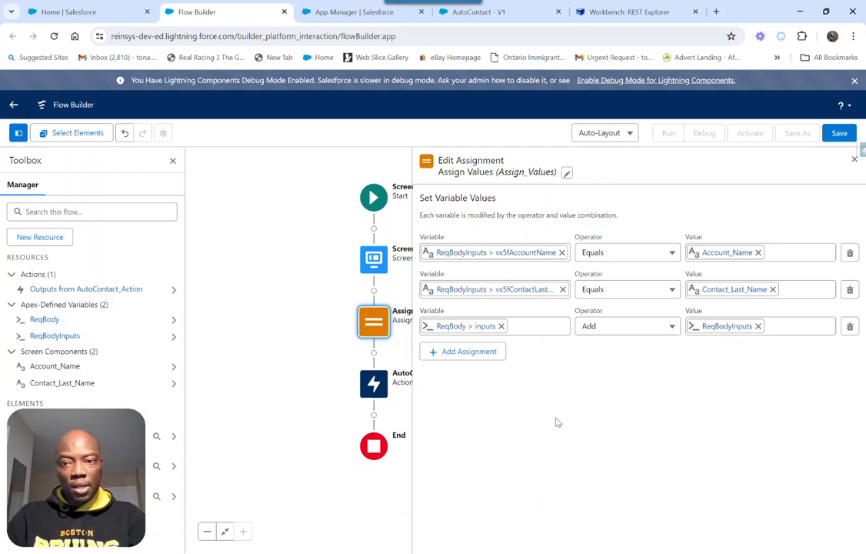
click(855, 160)
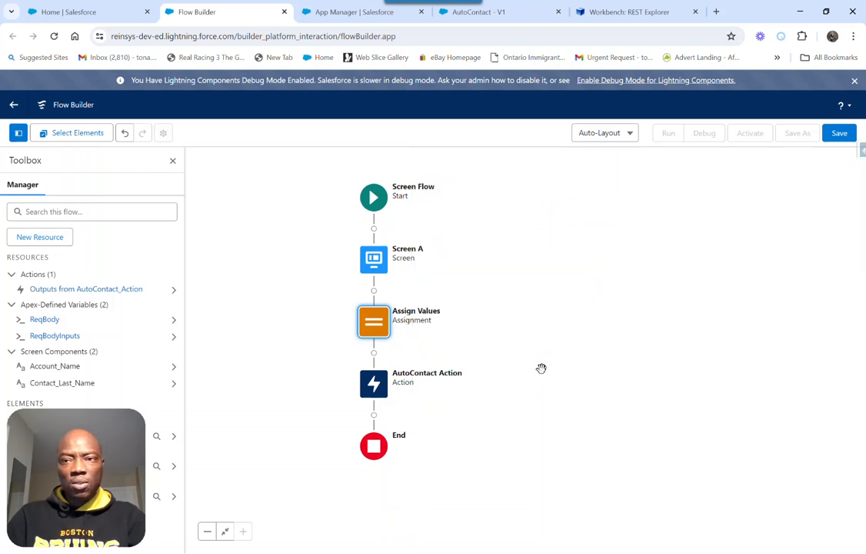
Save the flow with the label Auto Contact External and the API name Auto_Contact_External
click(833, 136)
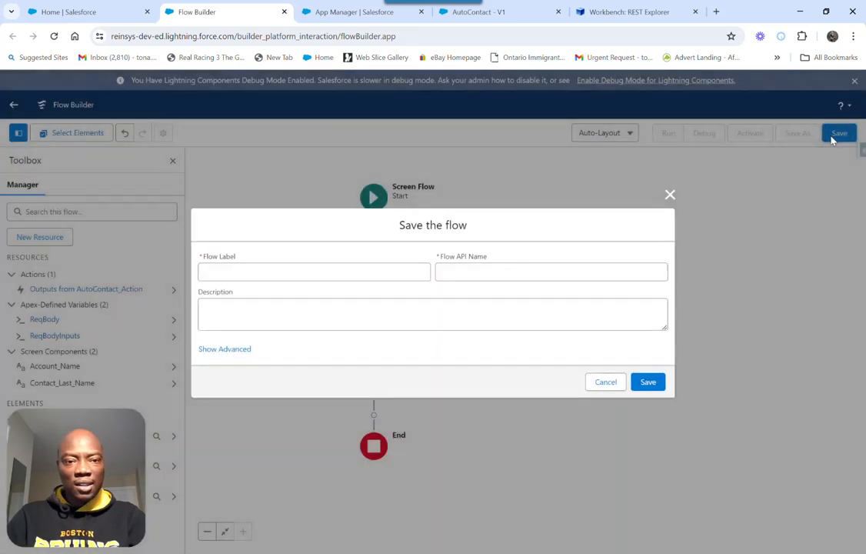
click(263, 278)
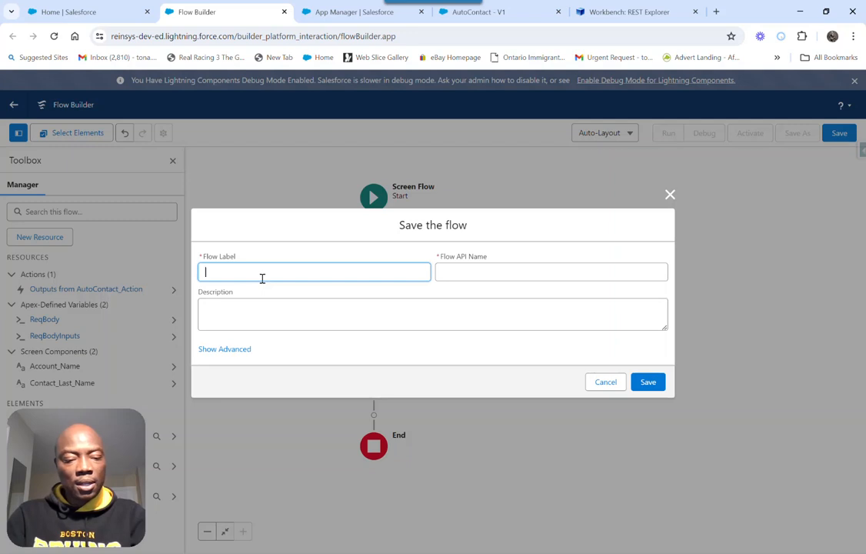
text(uto Conatct)
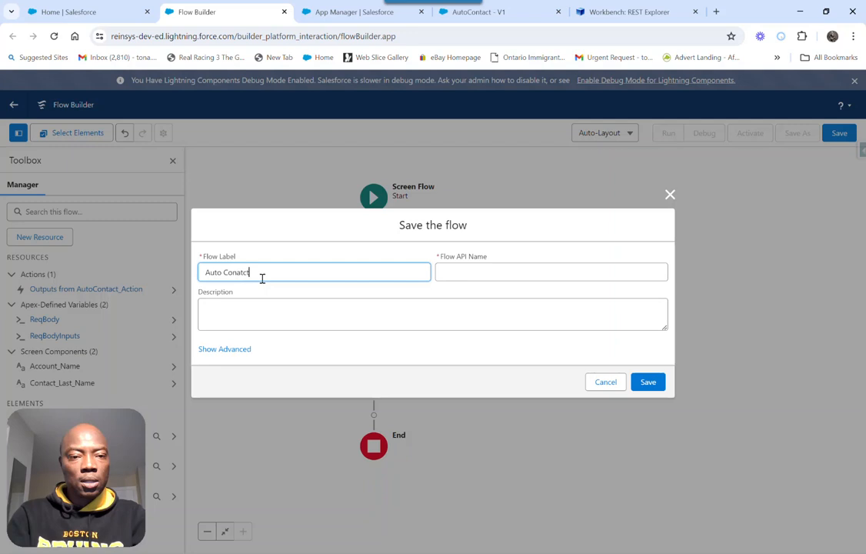
key(BackSpace)
key(BackSpace)
key(BackSpace)
key(BackSpace)
text(tact)
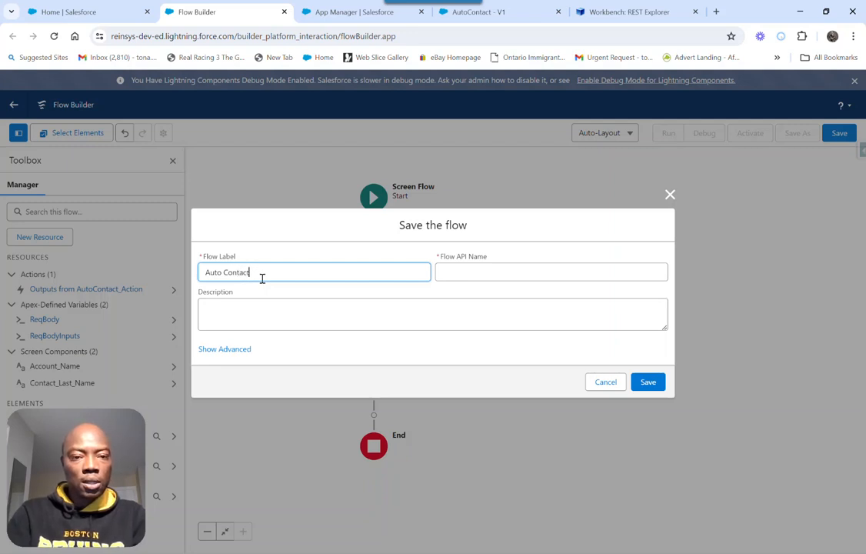
text( External)
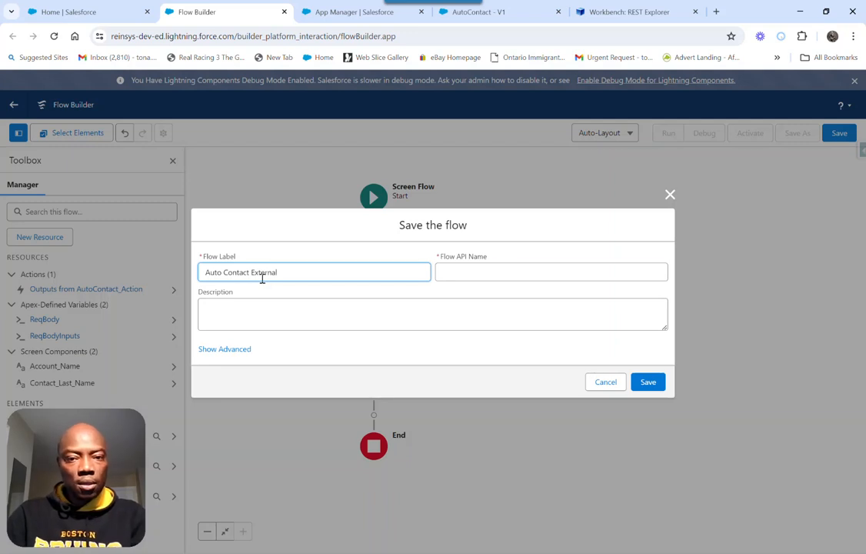
key(Tab)
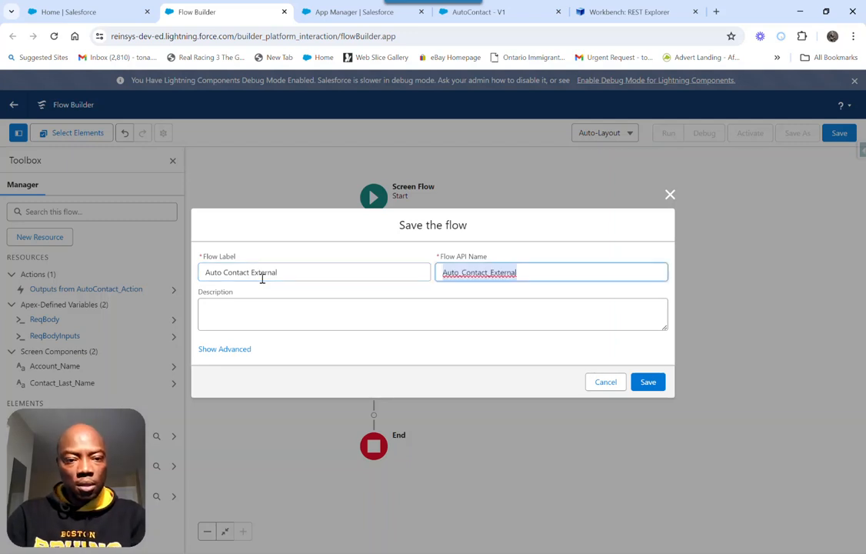
click(653, 383)
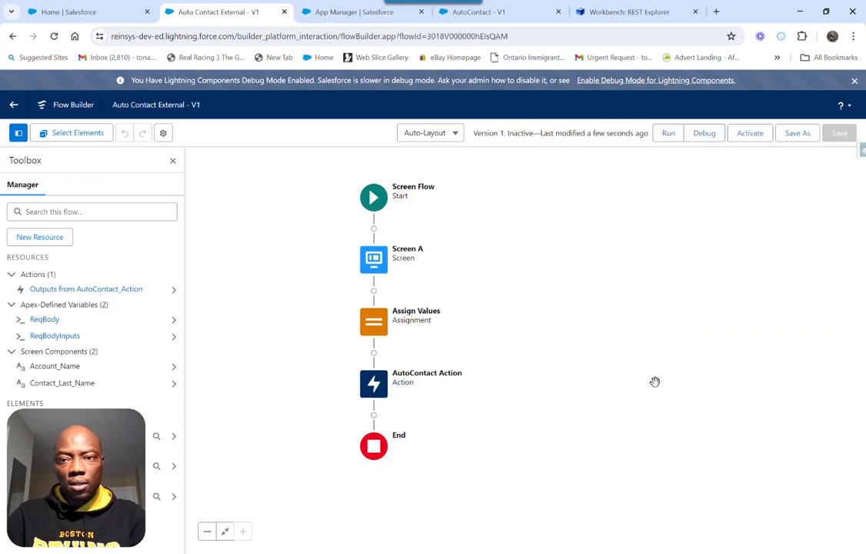
Start a debug run of the flow with the default options and enter Reinsys Ltd as the account name
click(704, 139)
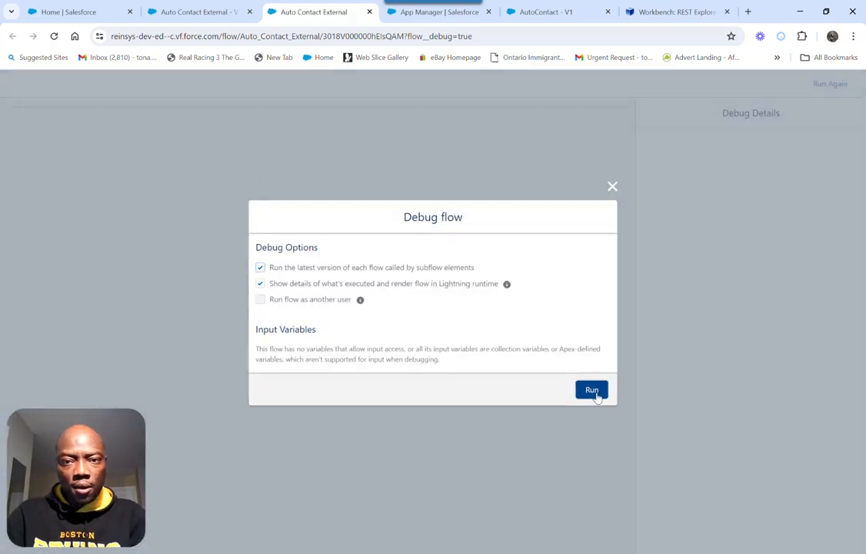
click(597, 394)
click(97, 160)
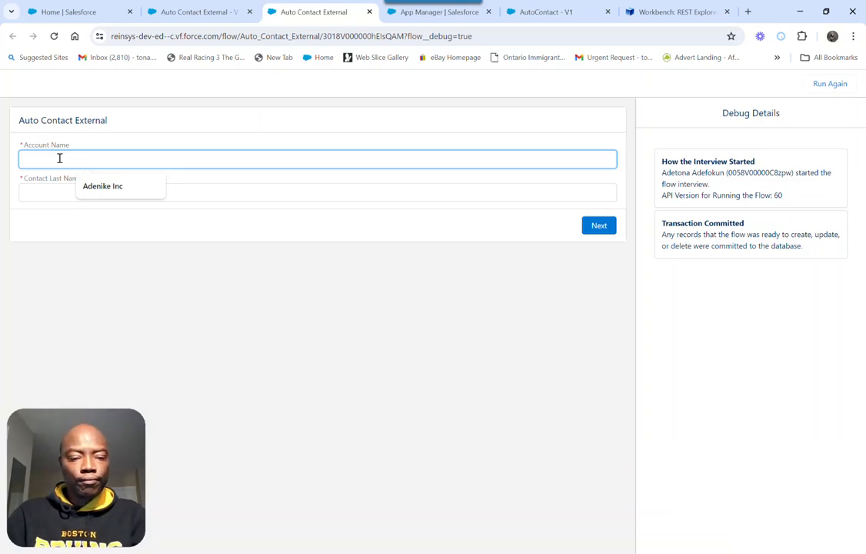
text(Reinsys )
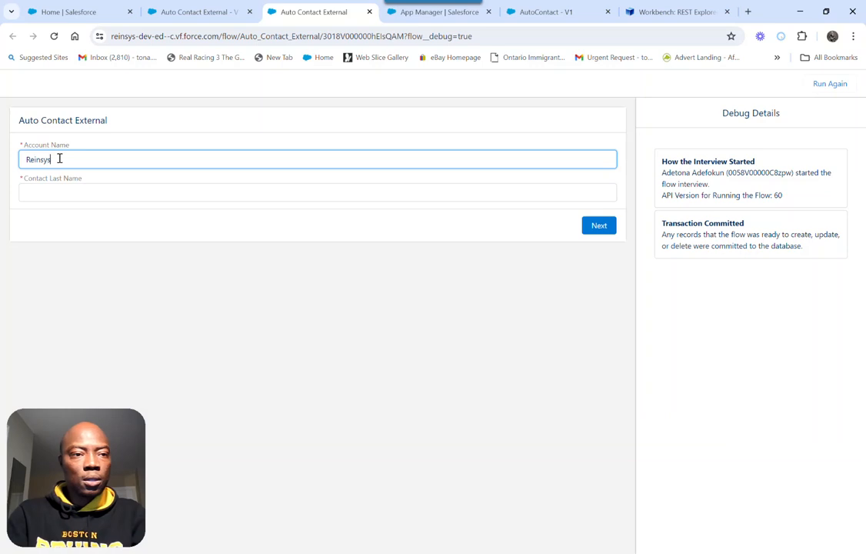
text(Lt)
key(BackSpace)
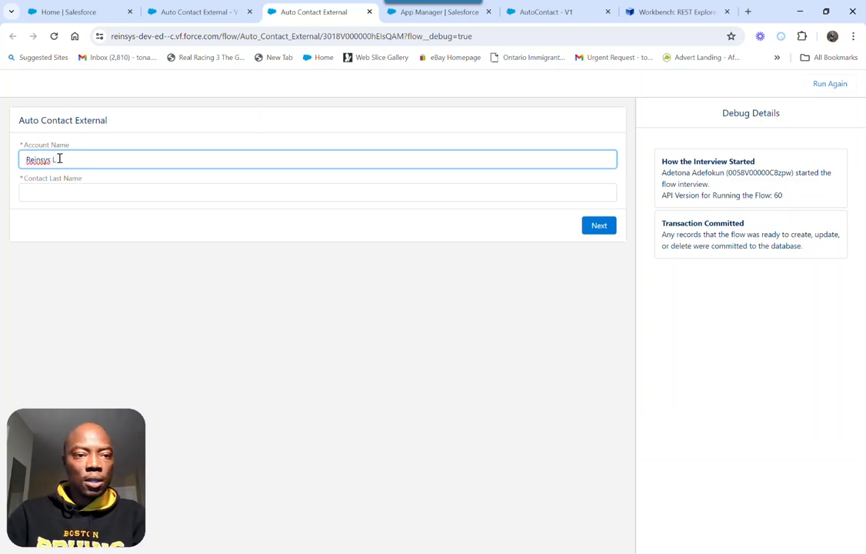
text(td)
Enter the contact's last name in the flow screen and submit it to run the remaining flow elements
click(55, 193)
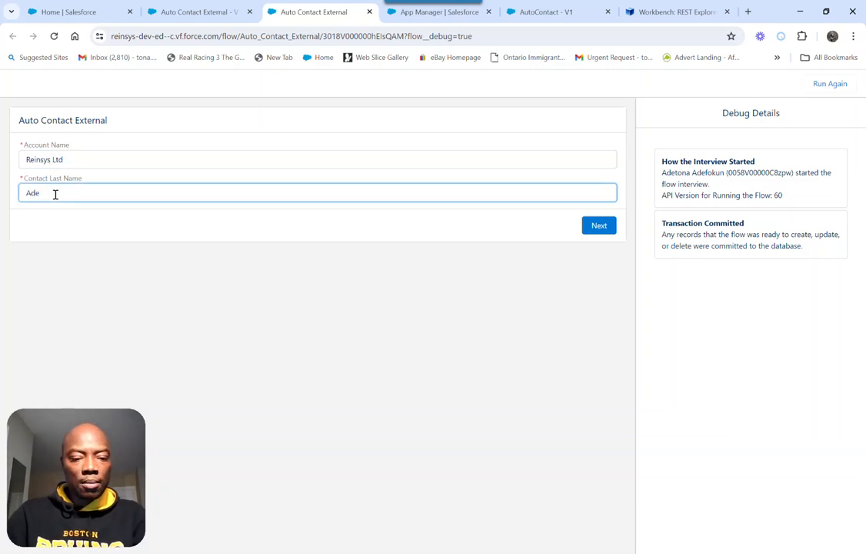
text(tona)
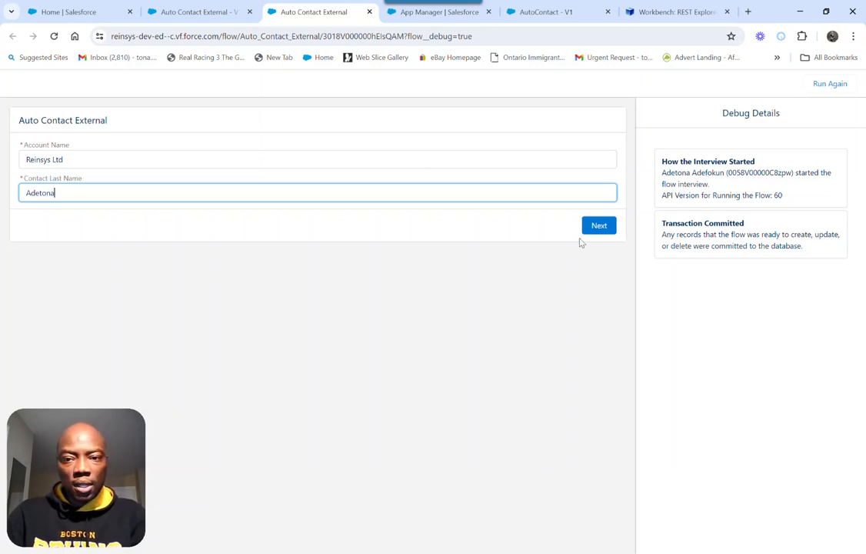
click(600, 230)
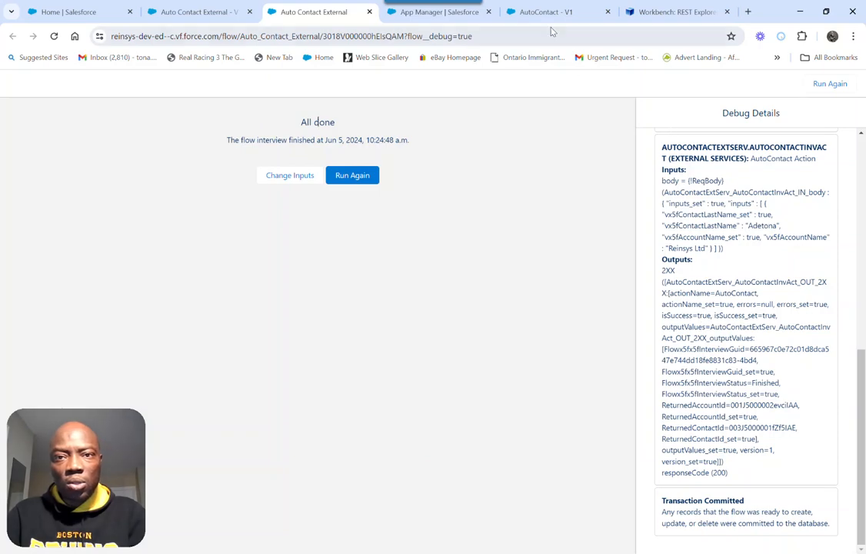
Switch to the other org, reload it, and open the Reinsys Ltd account record from the Accounts list
click(451, 19)
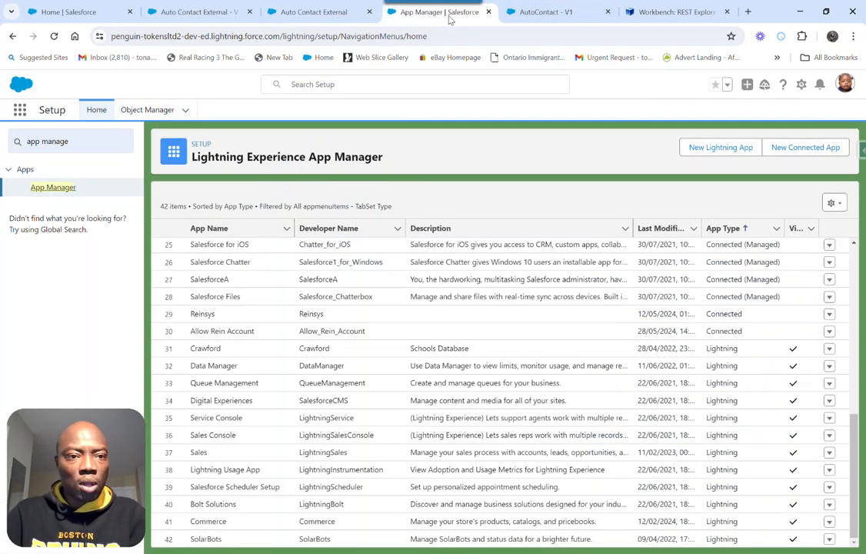
key(F5)
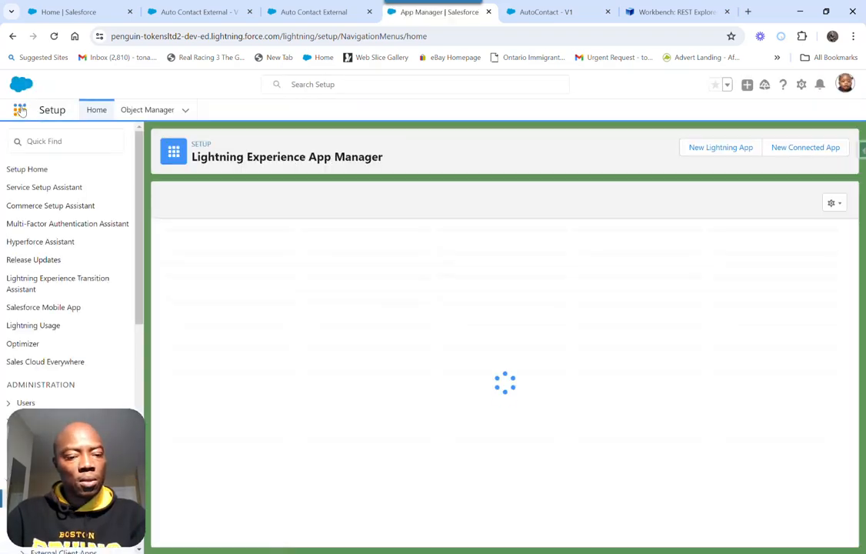
click(20, 111)
text(acc)
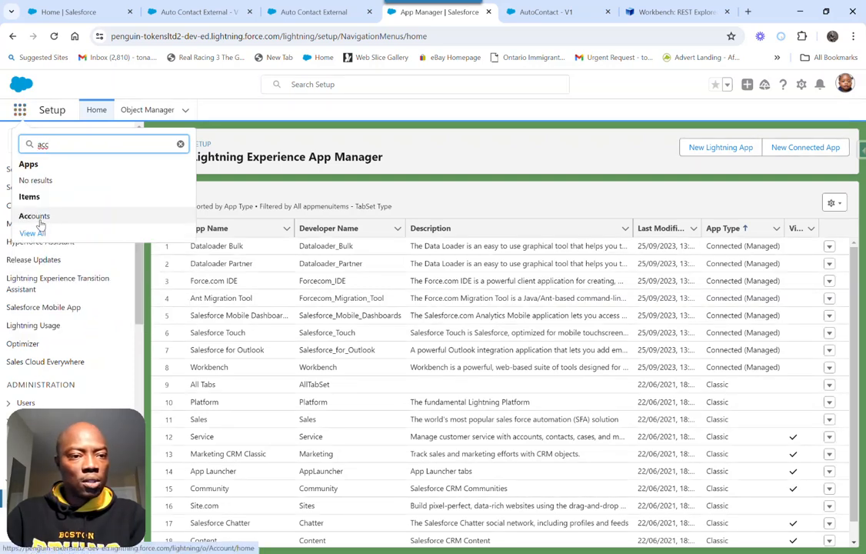
click(42, 222)
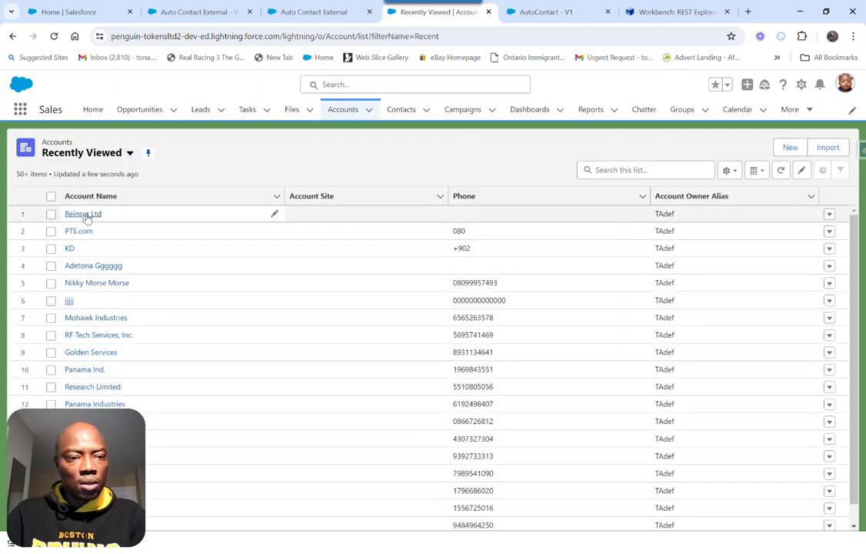
click(85, 215)
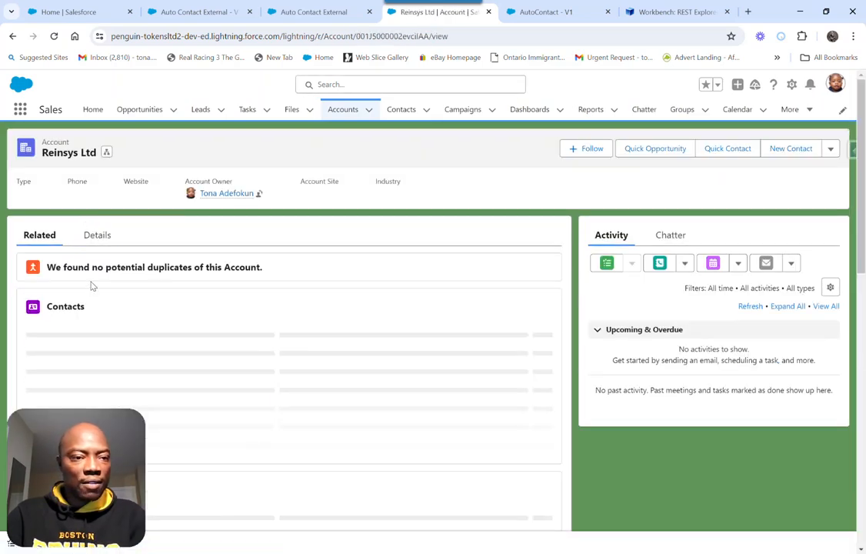